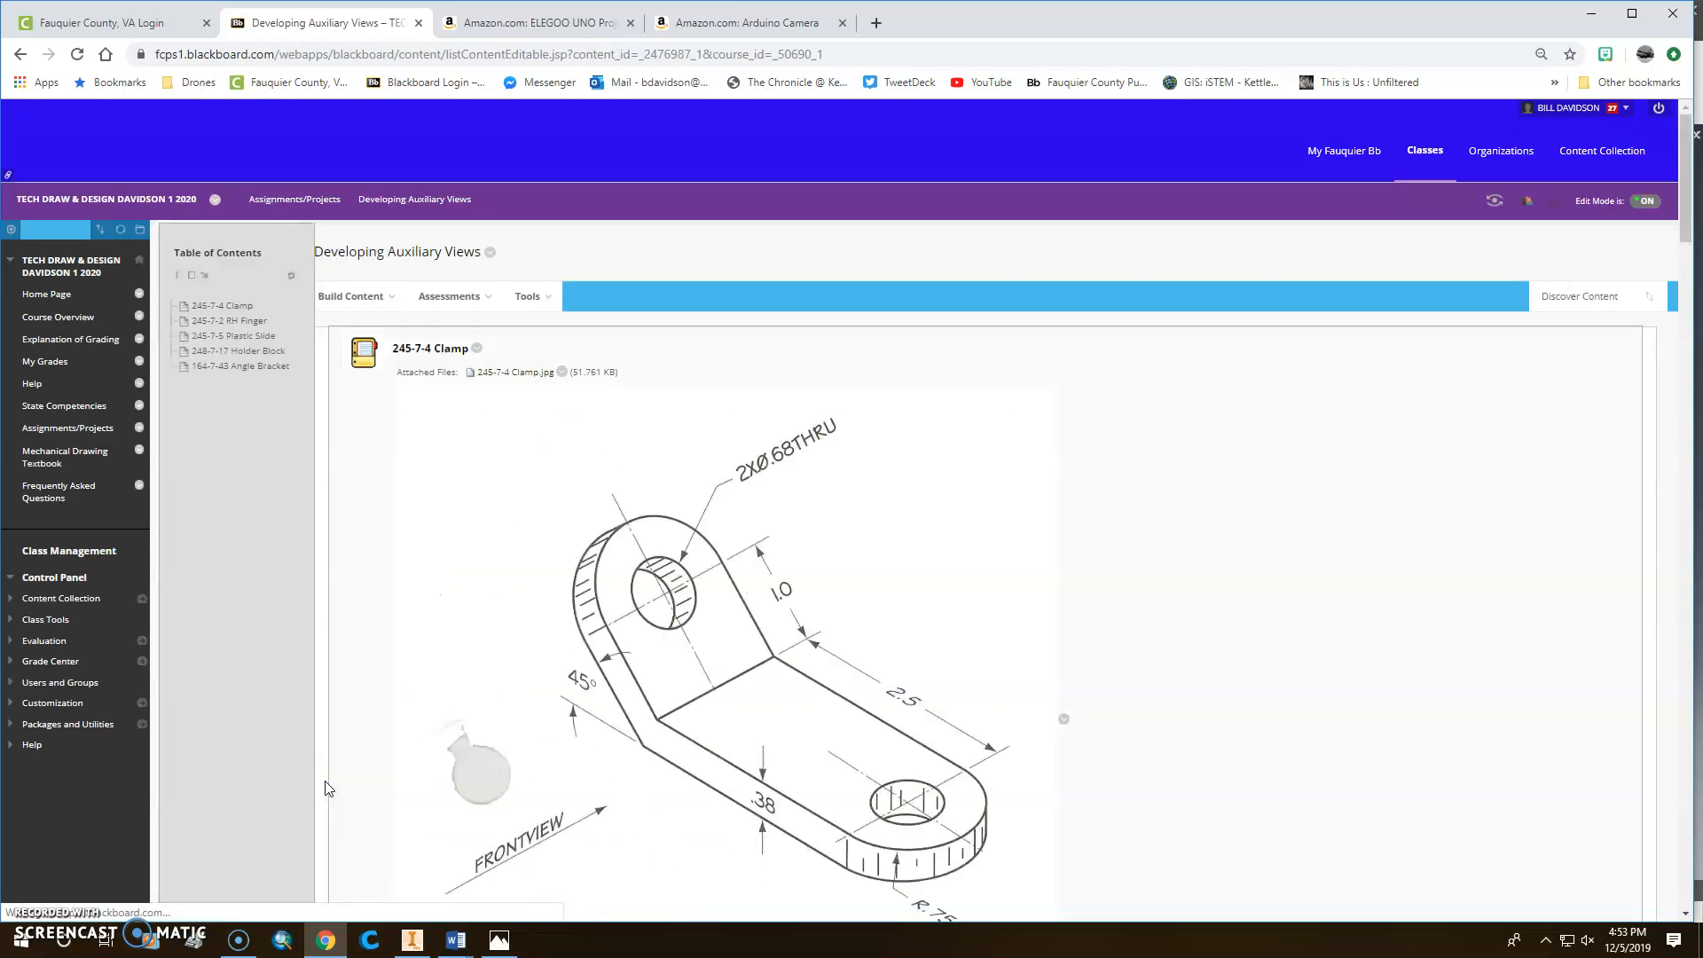
Examine the Exercise 7.4 Clamp drawing and its assignment instructions on the course page.
scroll(437, 628, "down", 3)
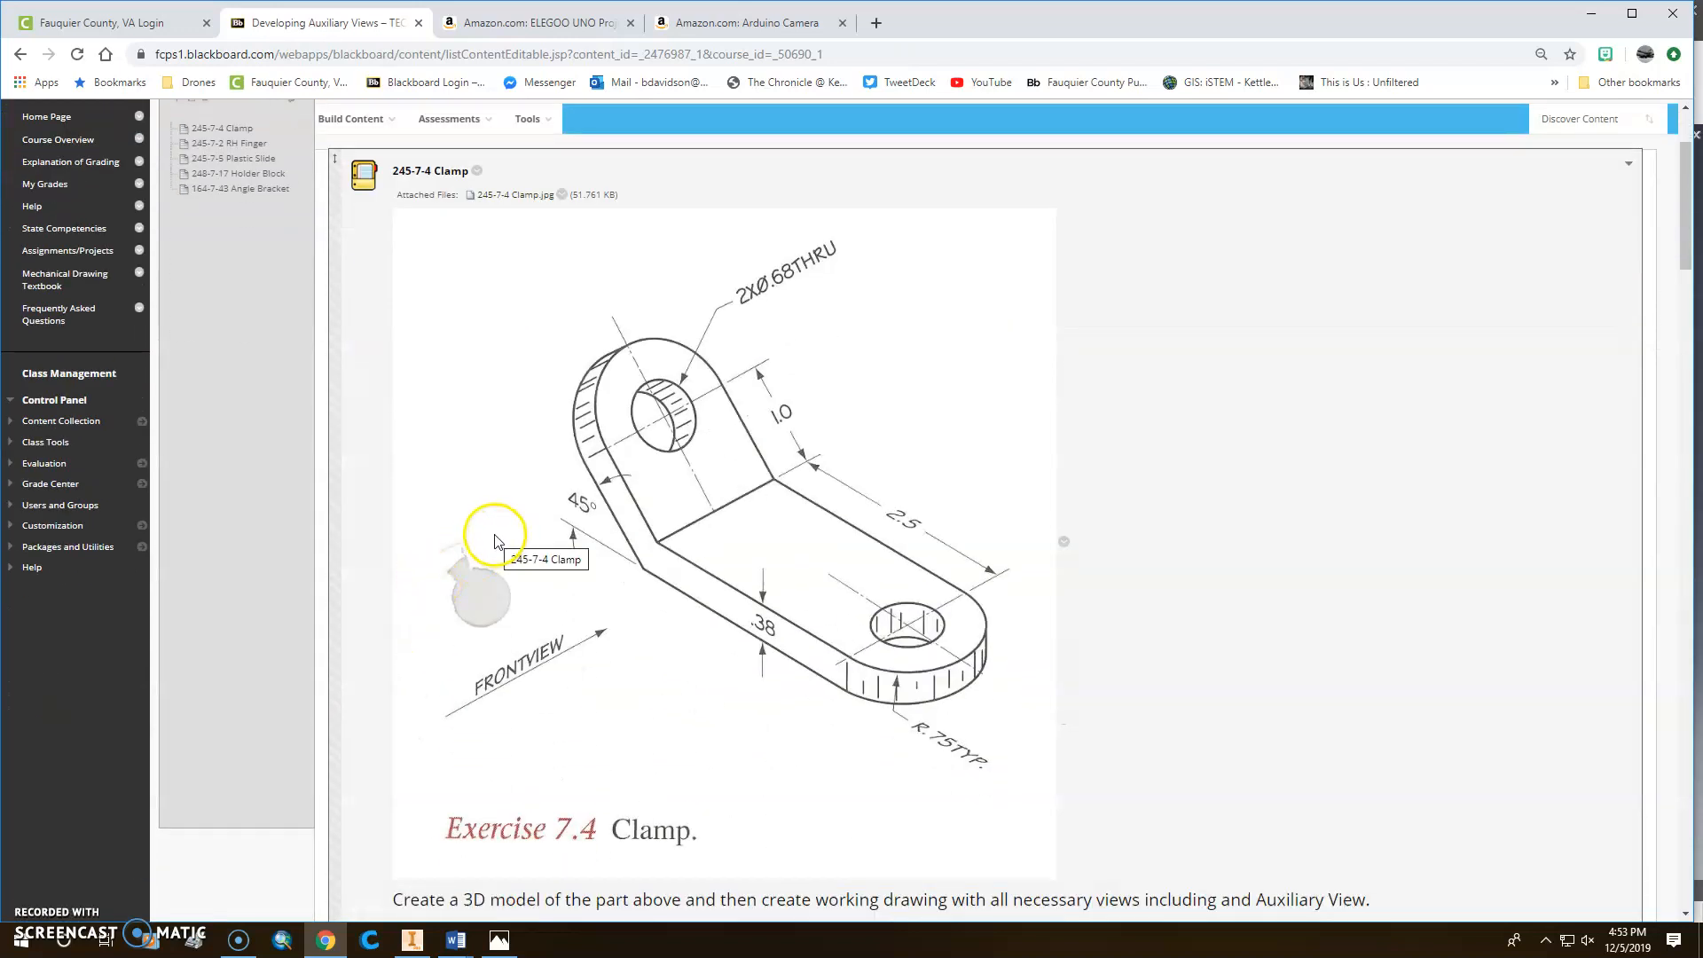
scroll(497, 540, "down", 1)
scroll(516, 533, "up", 1)
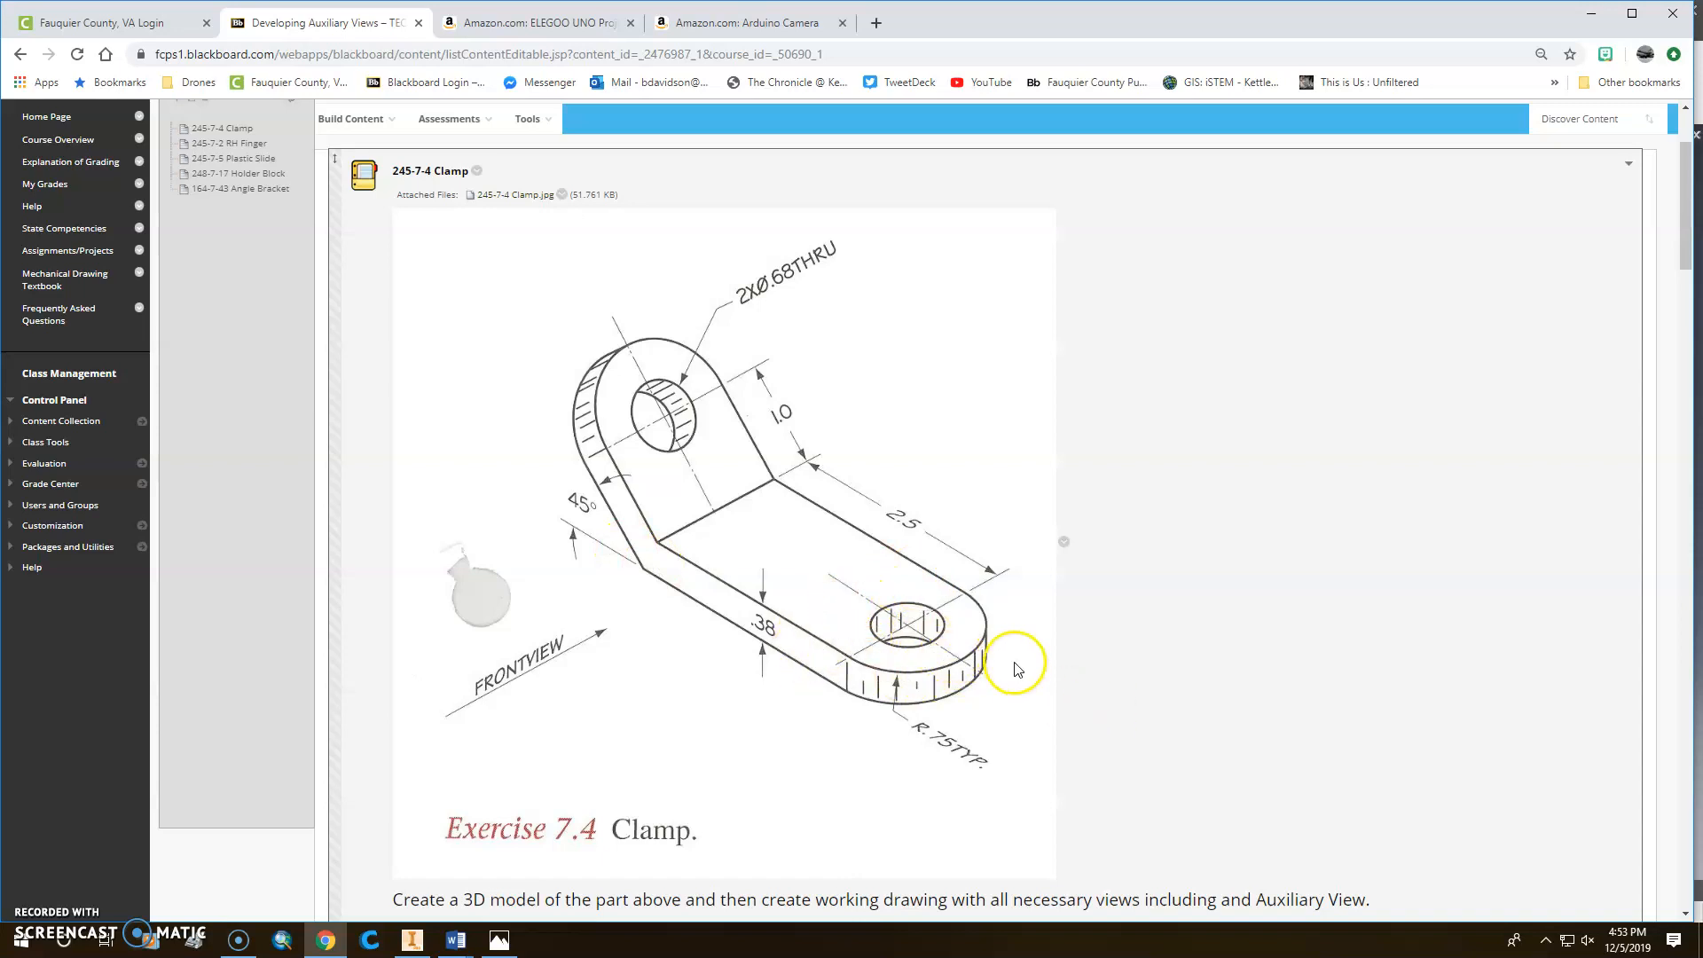
scroll(1020, 662, "down", 1)
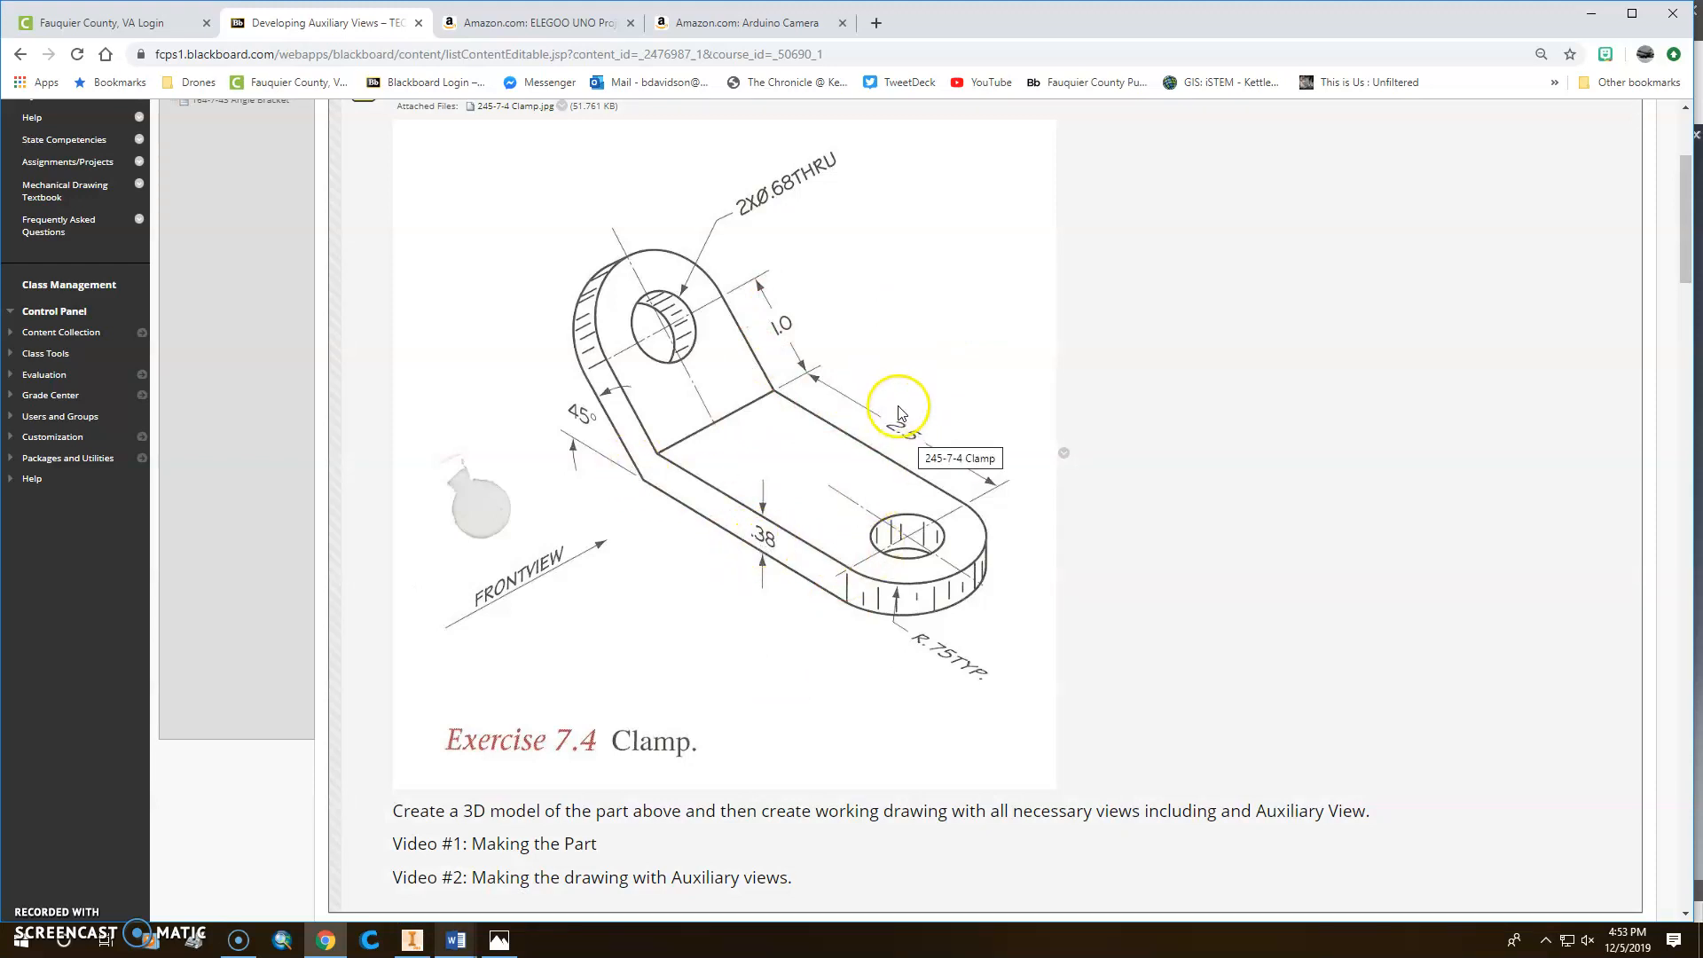
right_click(901, 448)
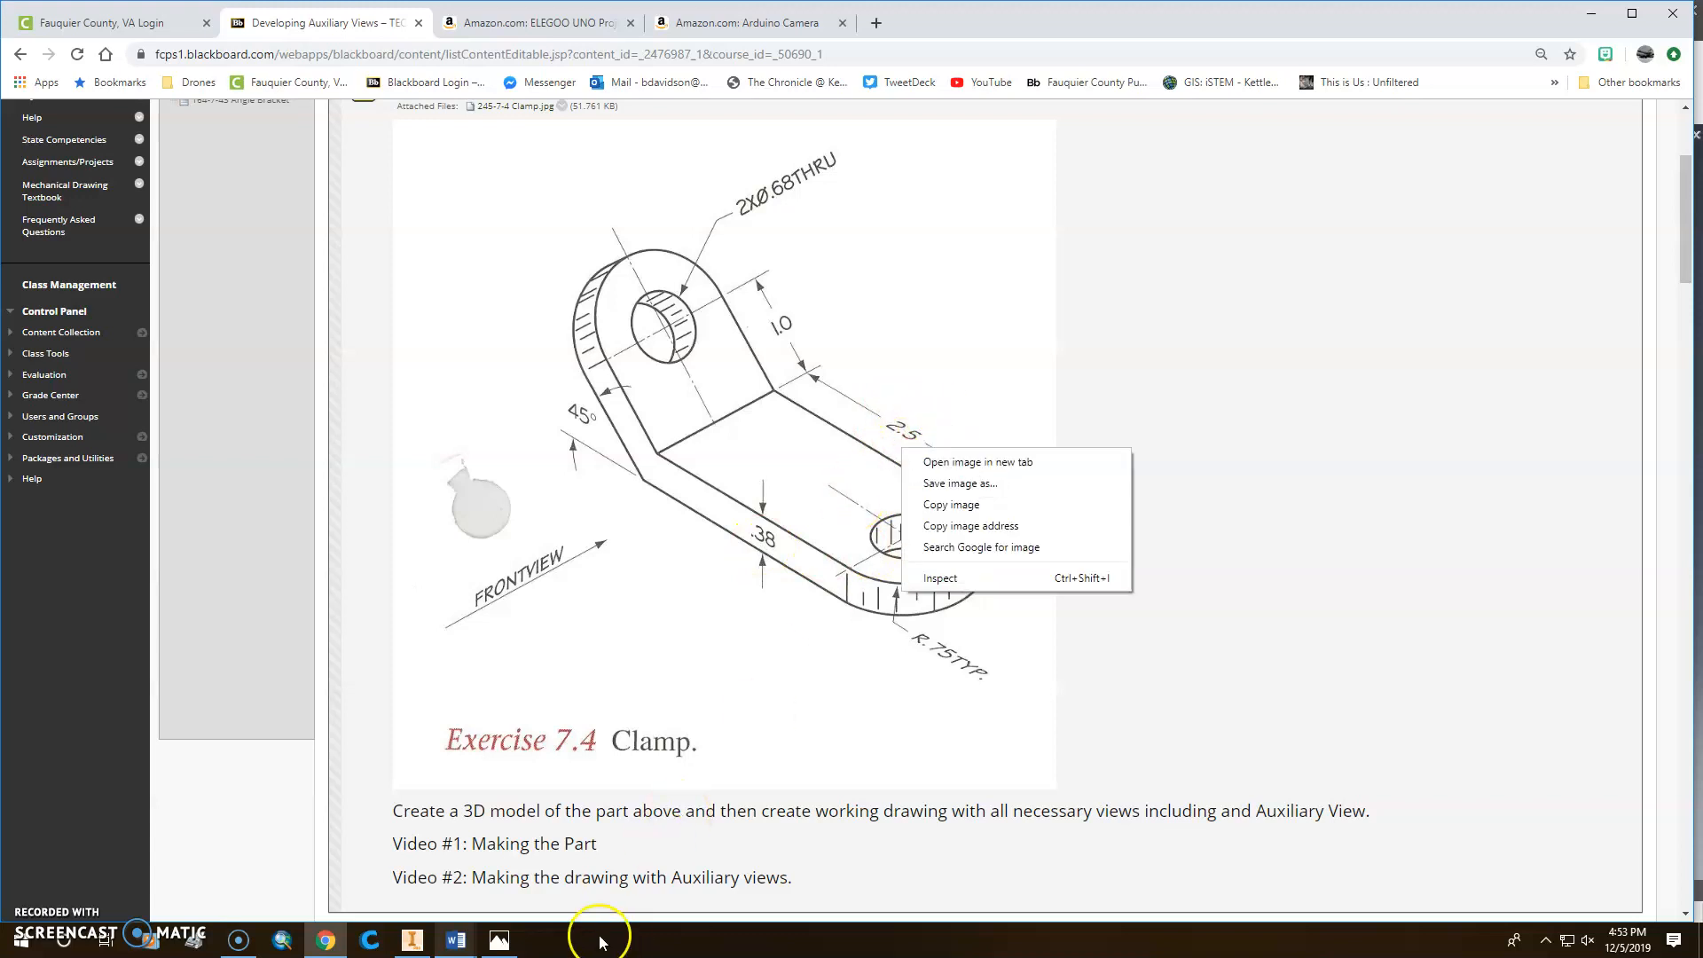
Switch to Inventor, create a new part from the English Standard (in).ipt template and start a sketch on the XY plane.
left_click(412, 940)
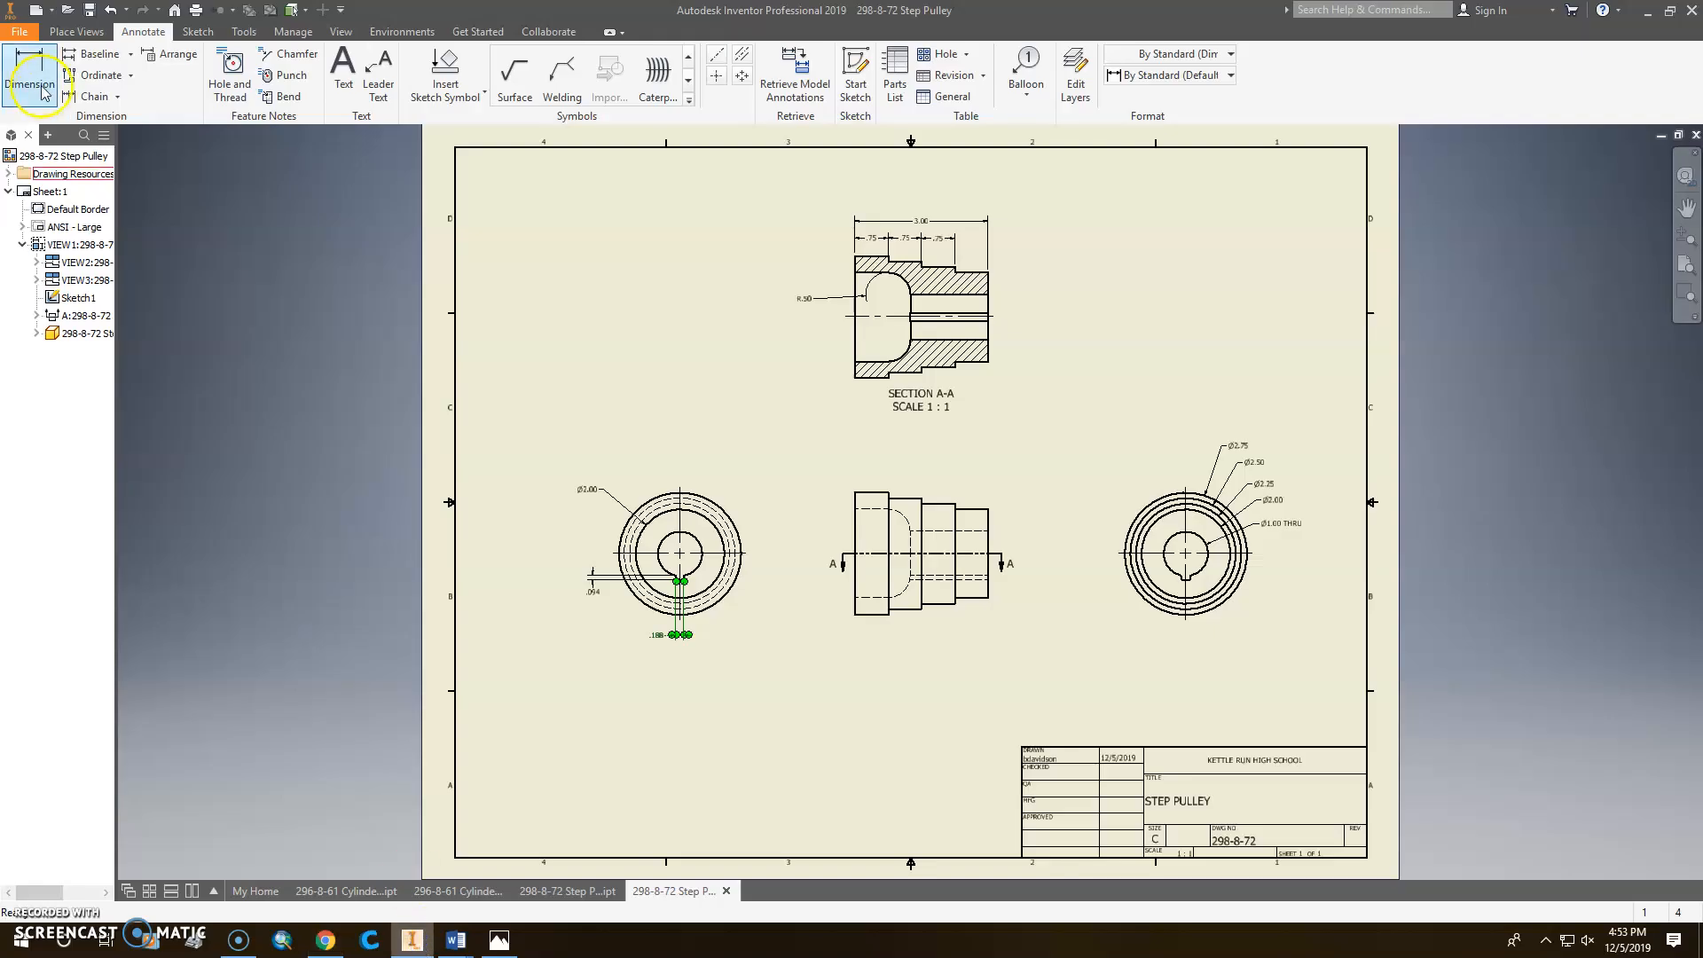
left_click(18, 31)
key("Escape")
key("ctrl+n")
left_click(530, 219)
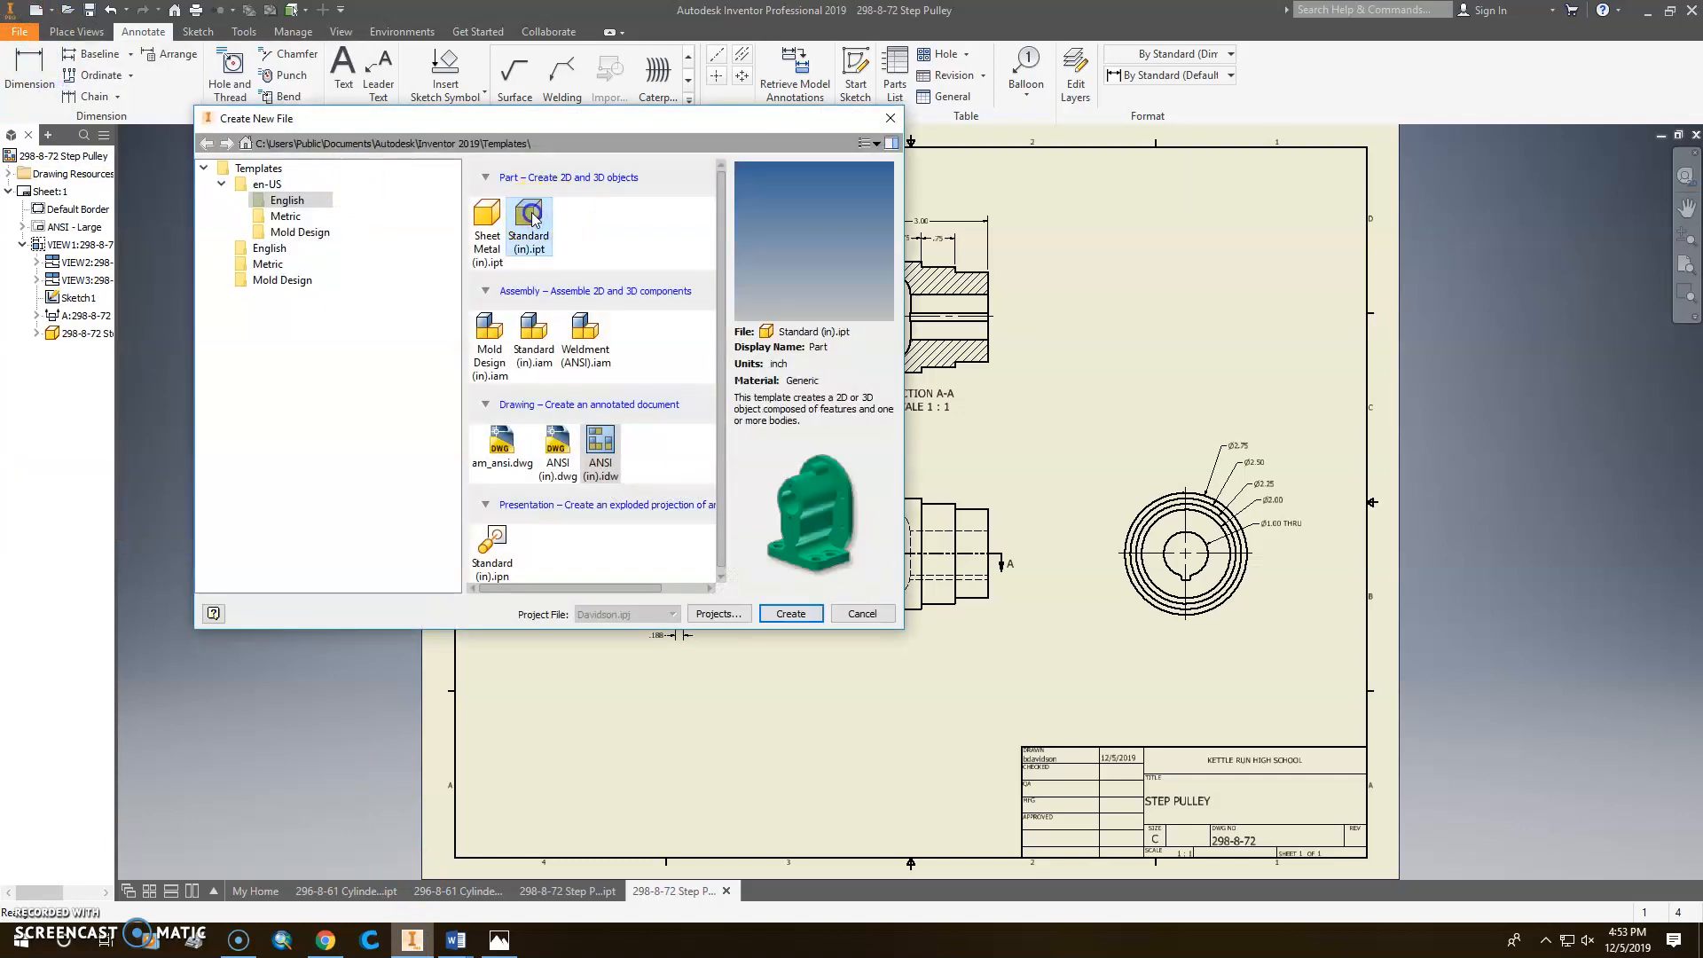
left_click(803, 615)
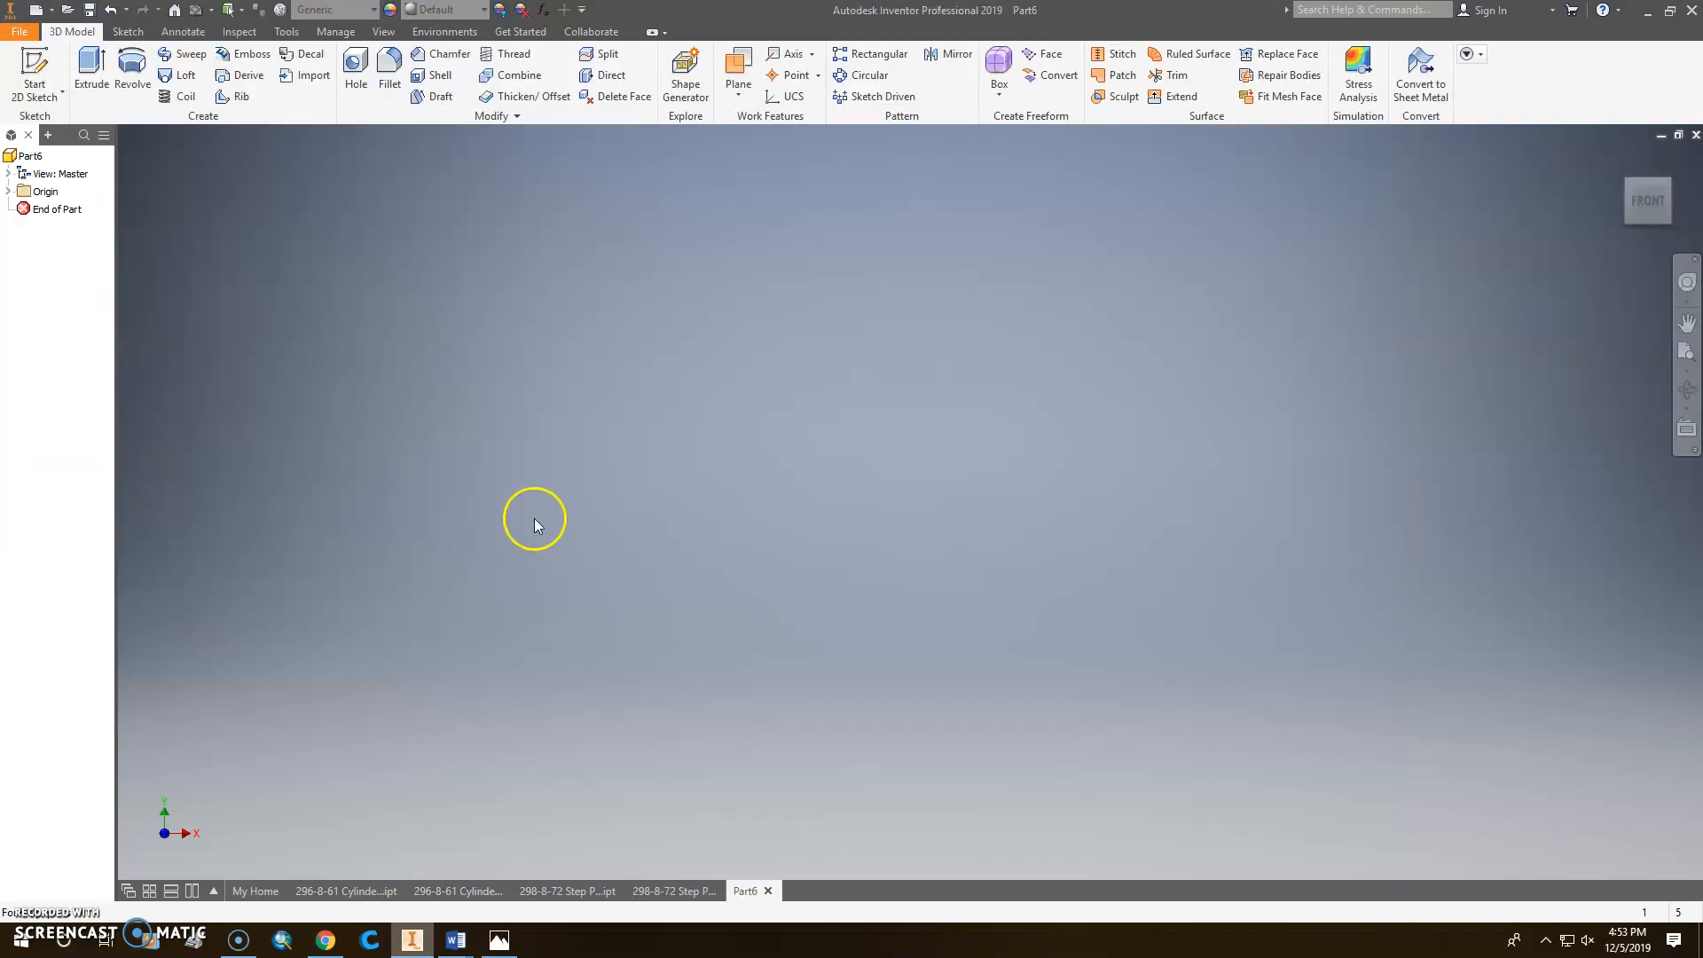
left_click(34, 73)
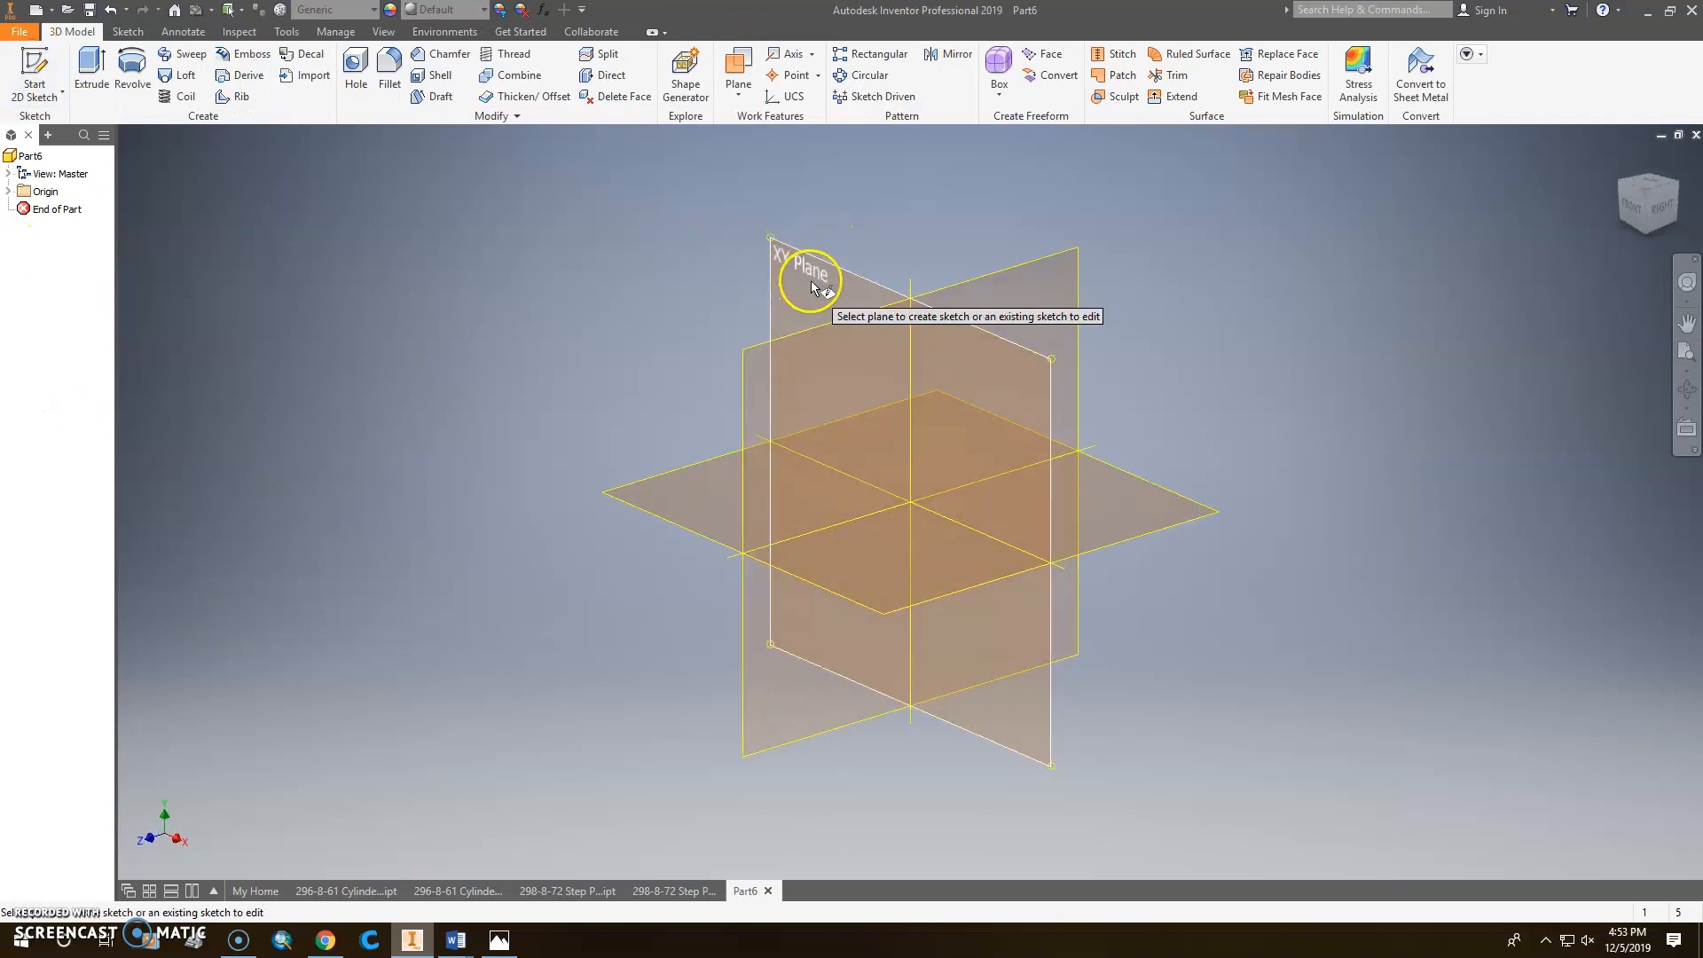
left_click(803, 262)
Draw a closed bent-arm profile with lines, its horizontal leg about 0.94 in long, and make its lower bend corner coincident with the origin.
left_click(92, 71)
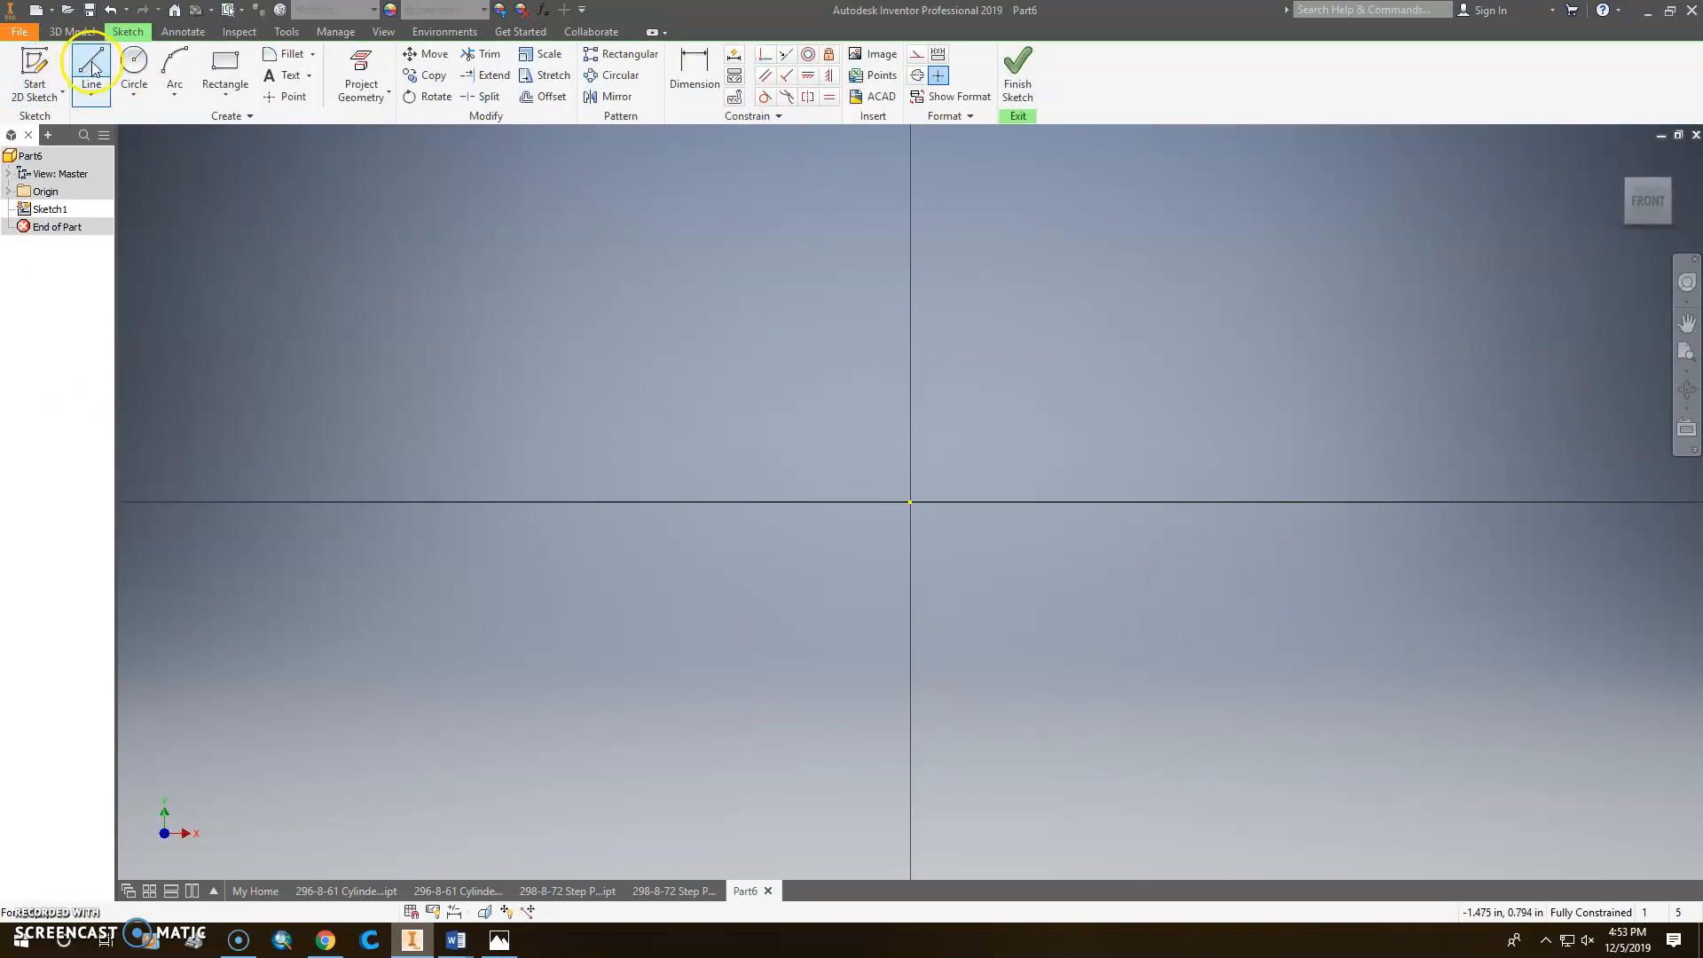
left_click(745, 258)
left_click(962, 453)
left_click(1480, 452)
left_click_drag(1479, 452, 1480, 384)
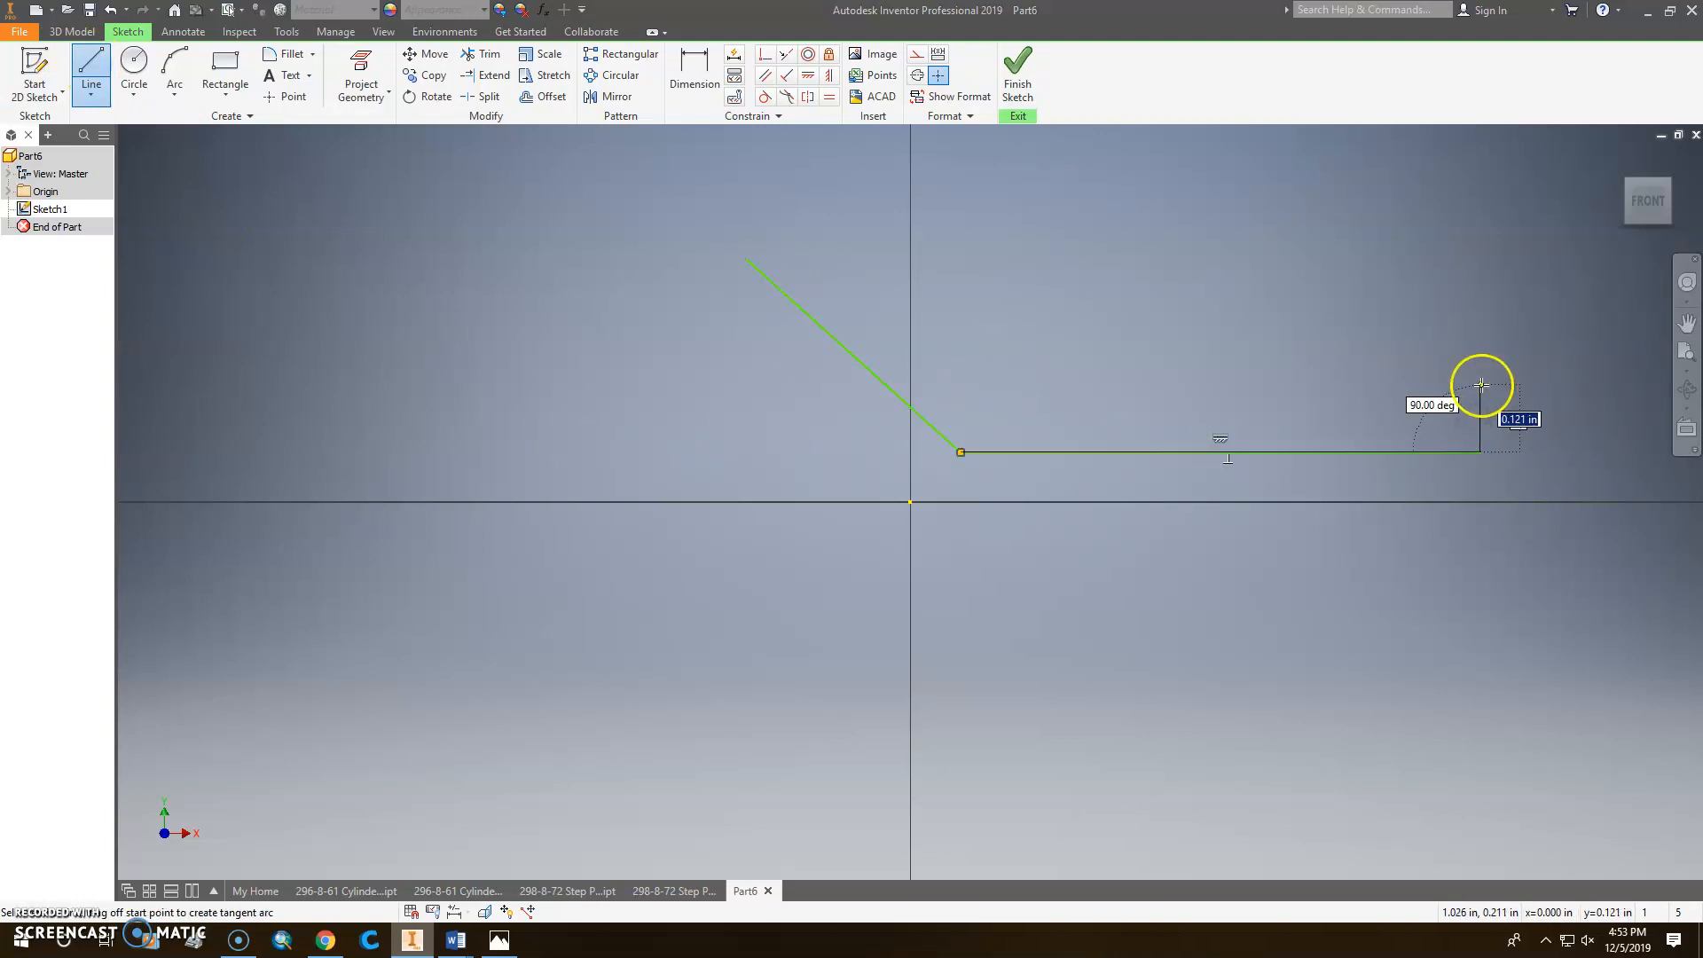
left_click(988, 385)
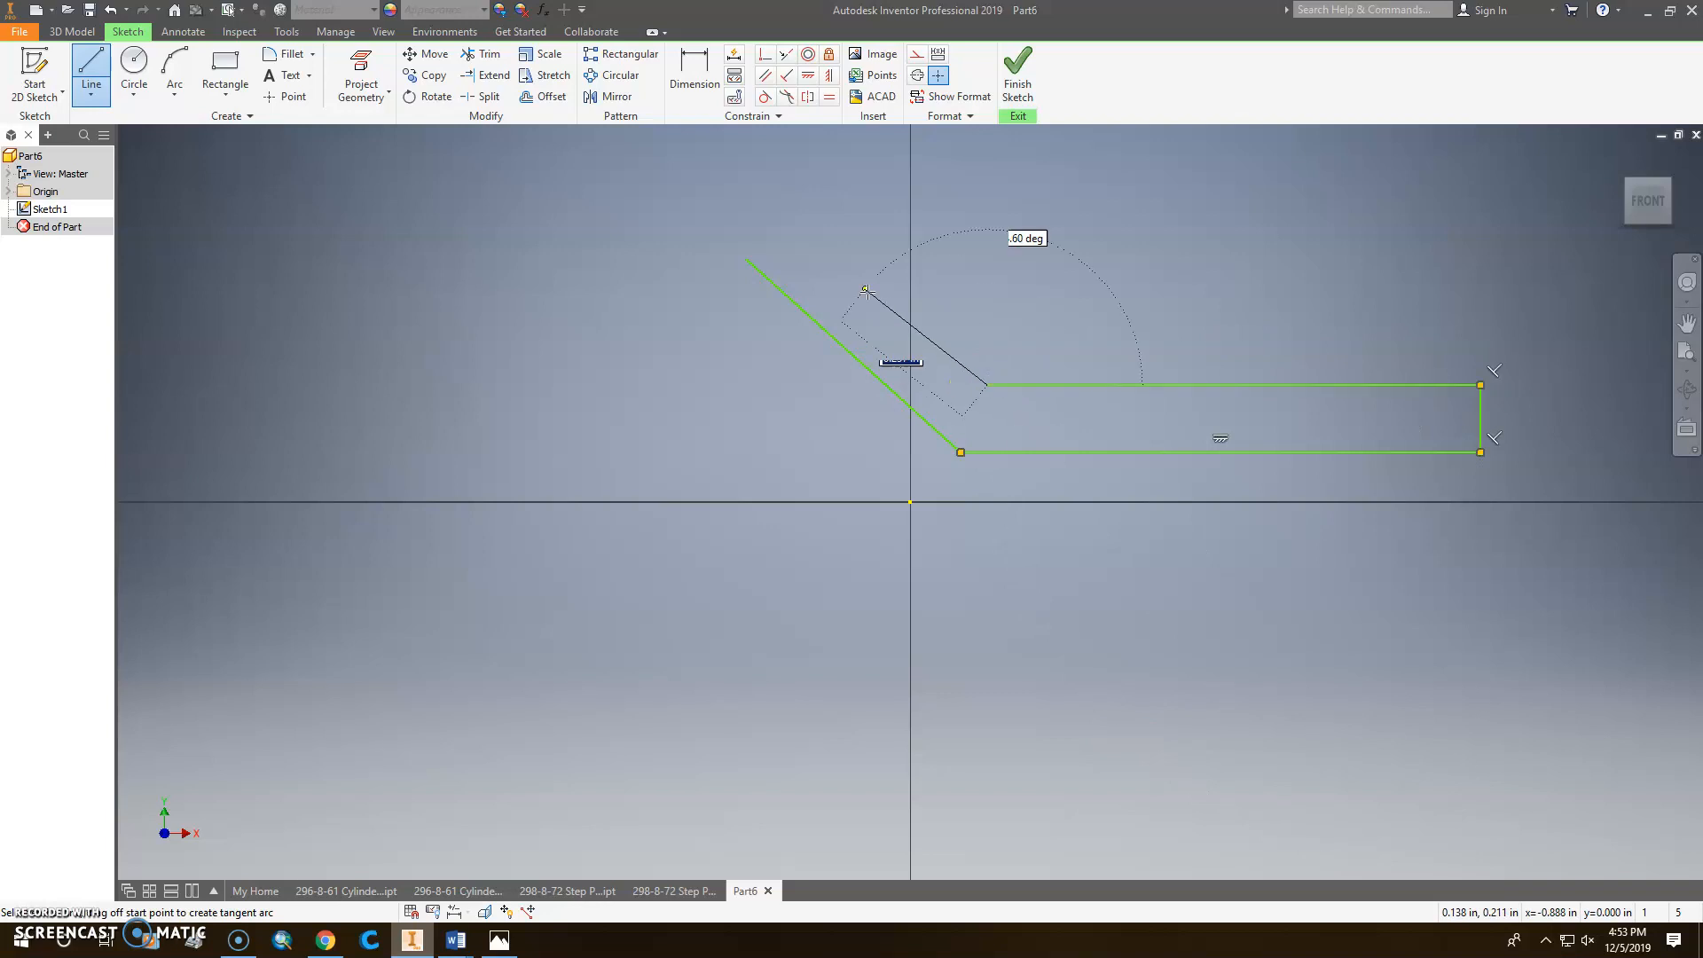
left_click(789, 213)
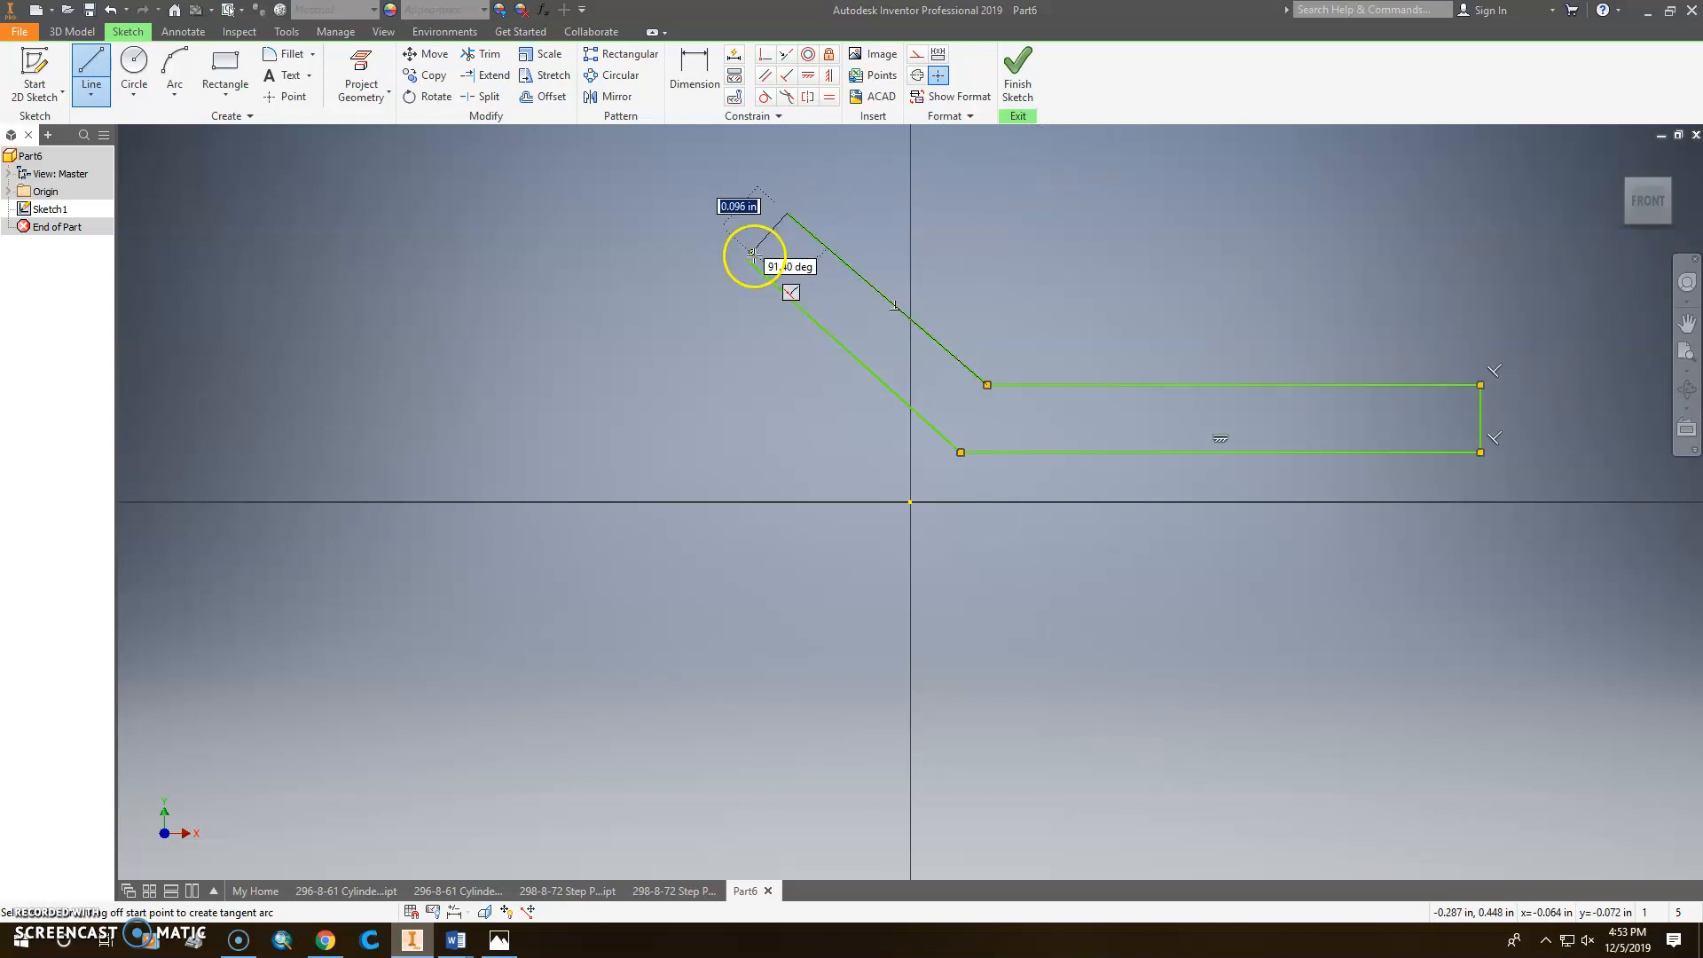
double_click(748, 259)
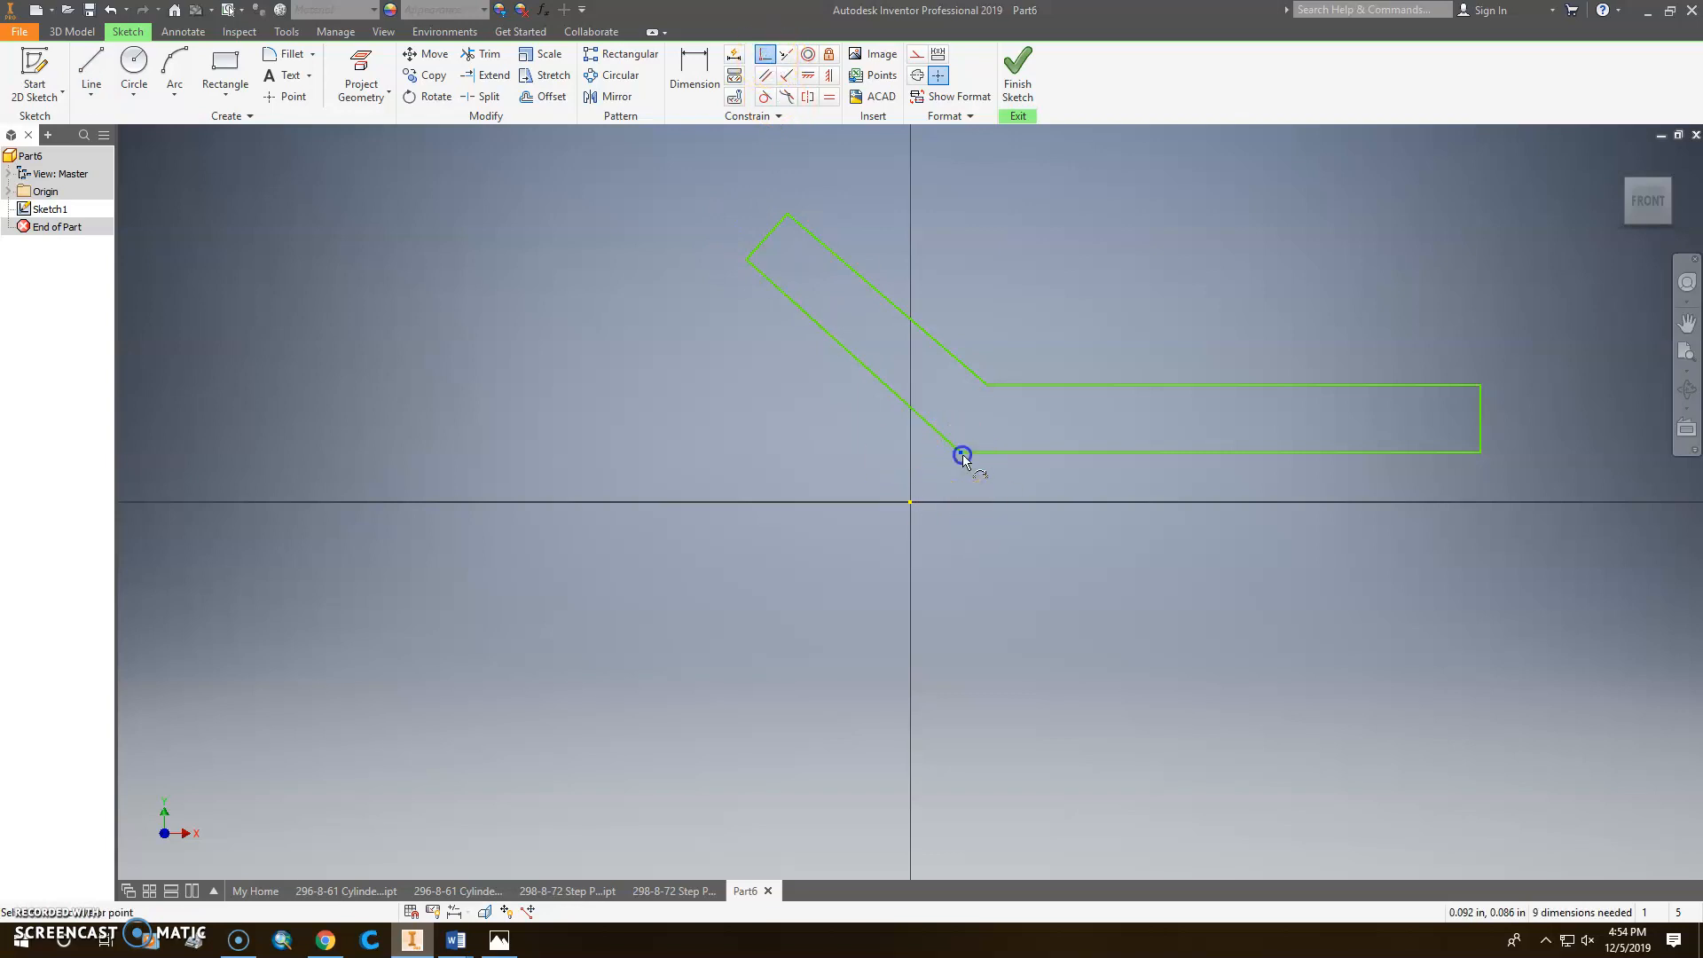
left_click(911, 503)
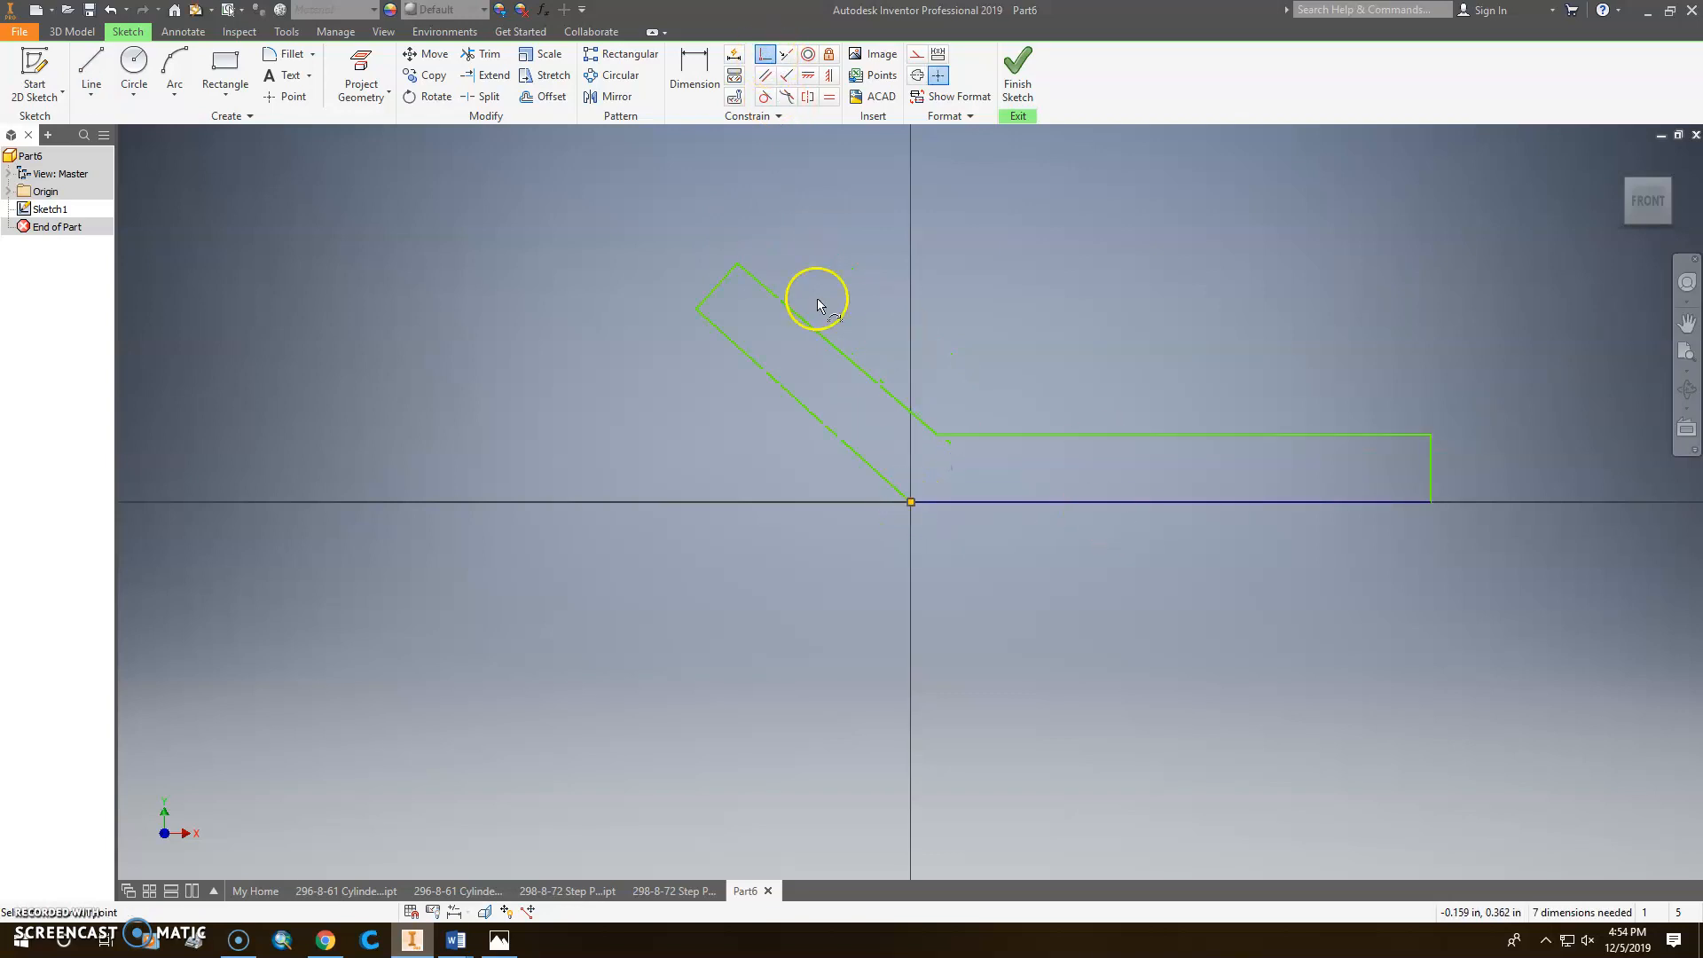
Dimension the angle between the outer slanted edge and the horizontal as 45 degrees.
left_click(694, 76)
left_click(889, 481)
left_click(943, 503)
left_click(695, 449)
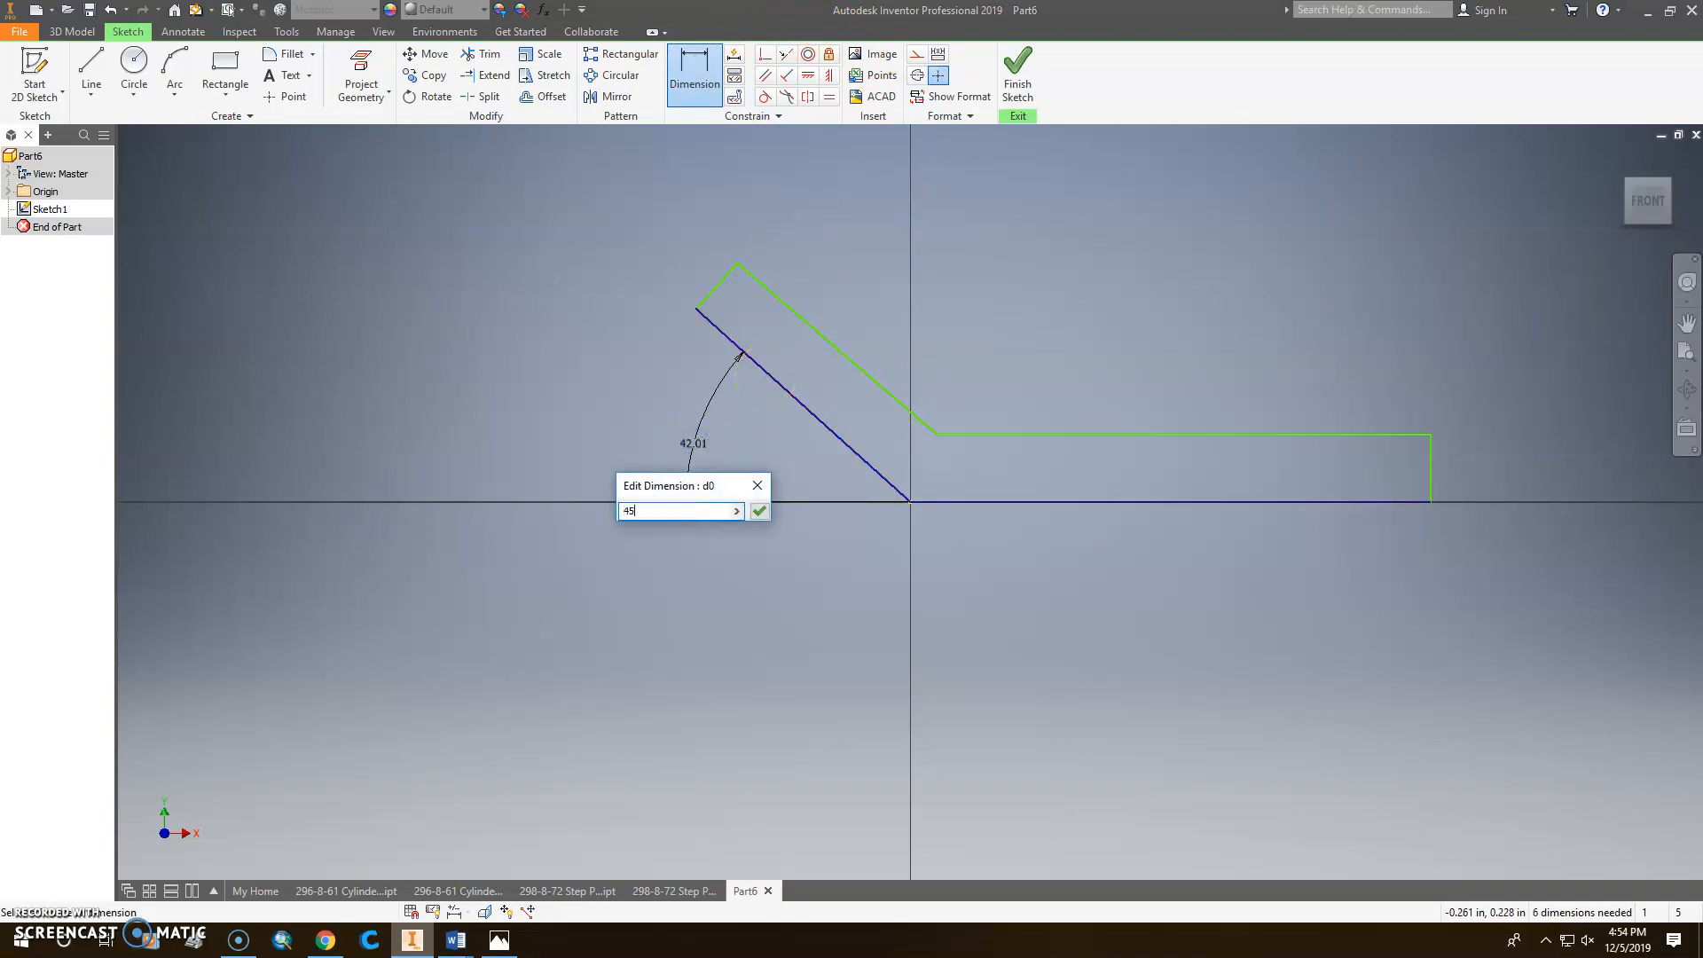
key("Return")
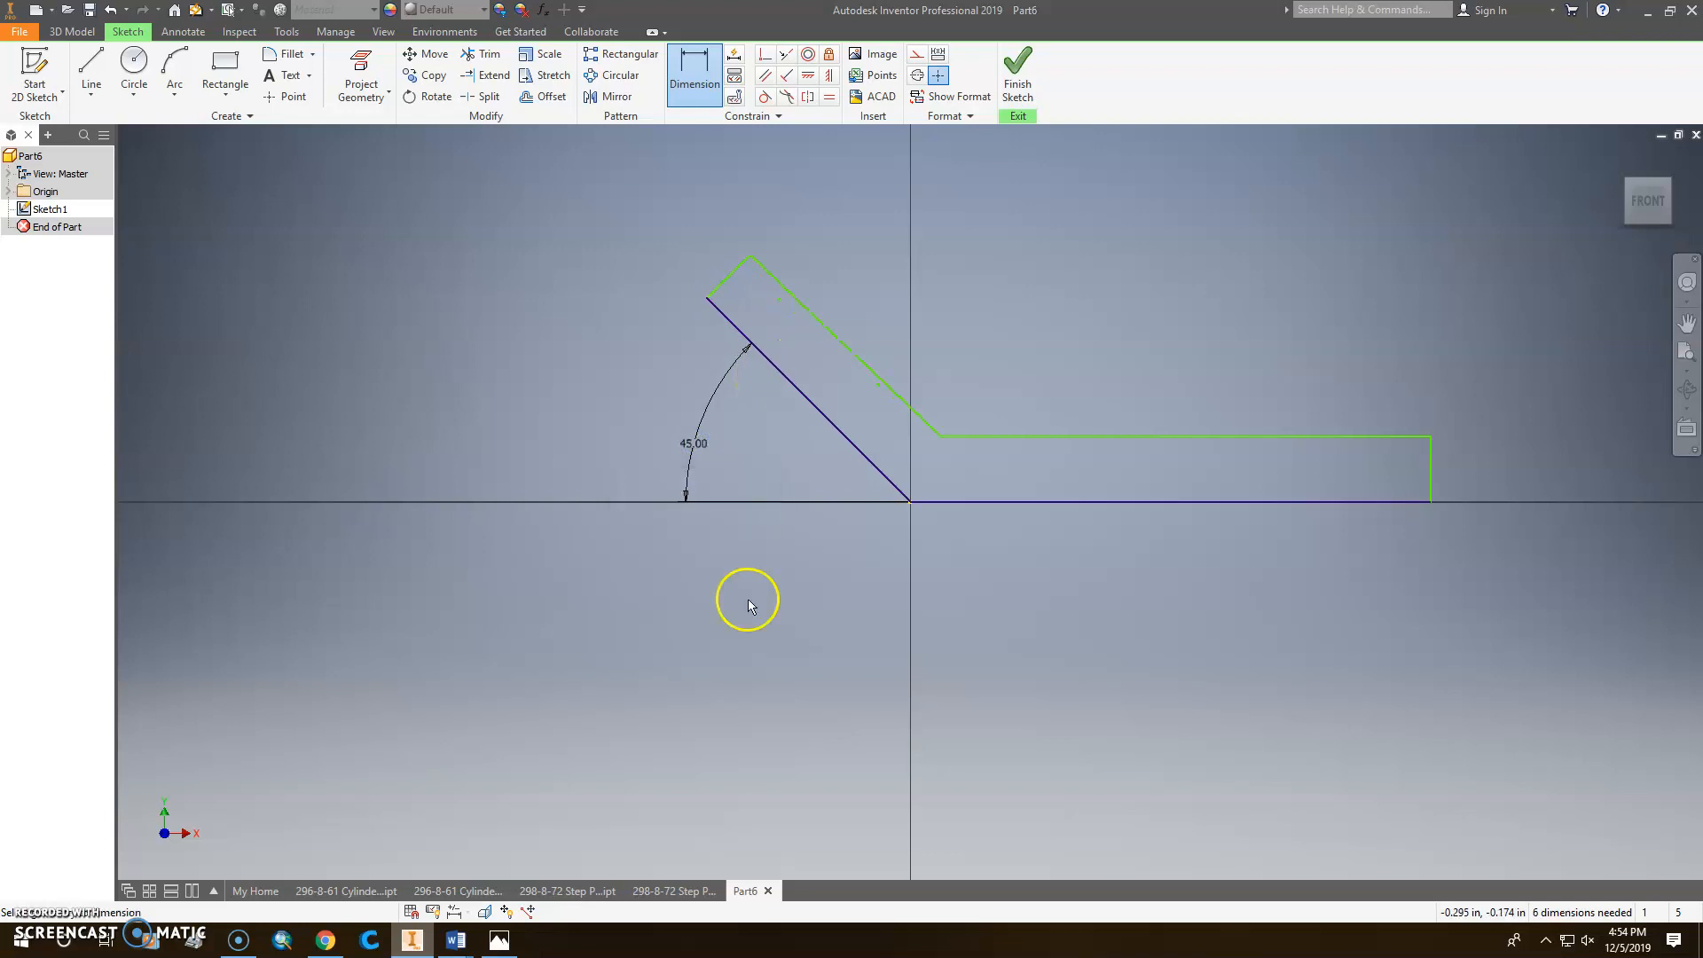
Check the lengths on the clamp drawing and dimension the profile's bottom horizontal edge as 2.5+.75 in.
middle_click_drag(1043, 556, 776, 558)
left_click(497, 941)
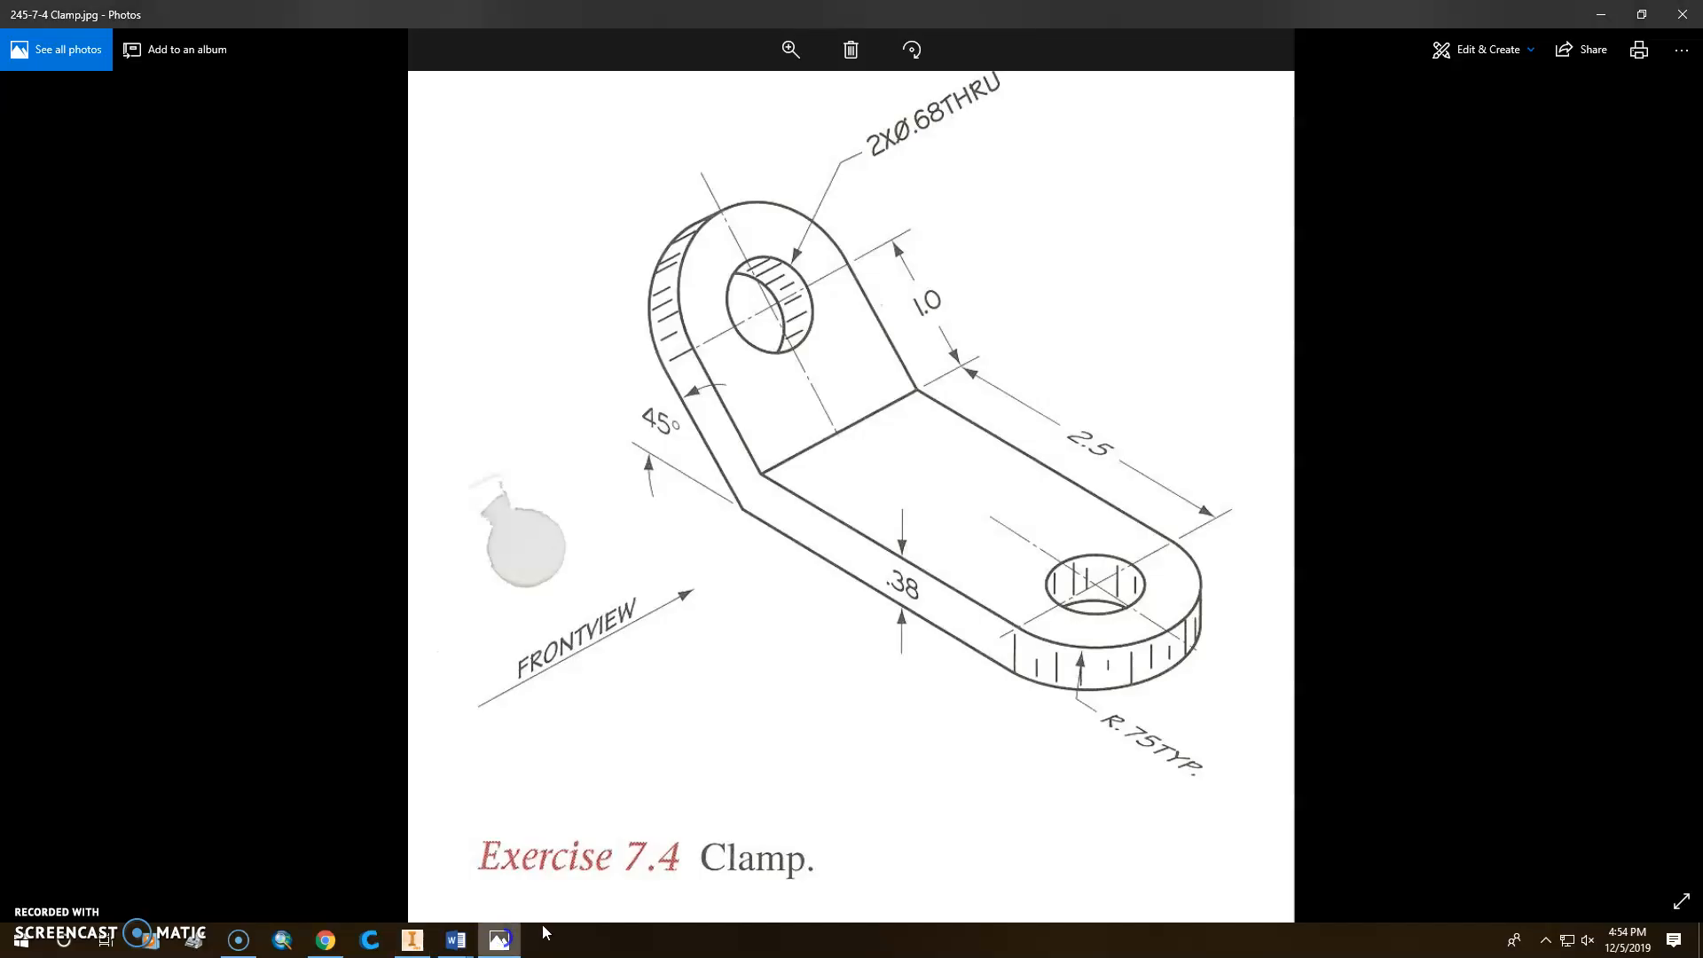
right_click(948, 380)
left_click(1244, 577)
left_click(411, 941)
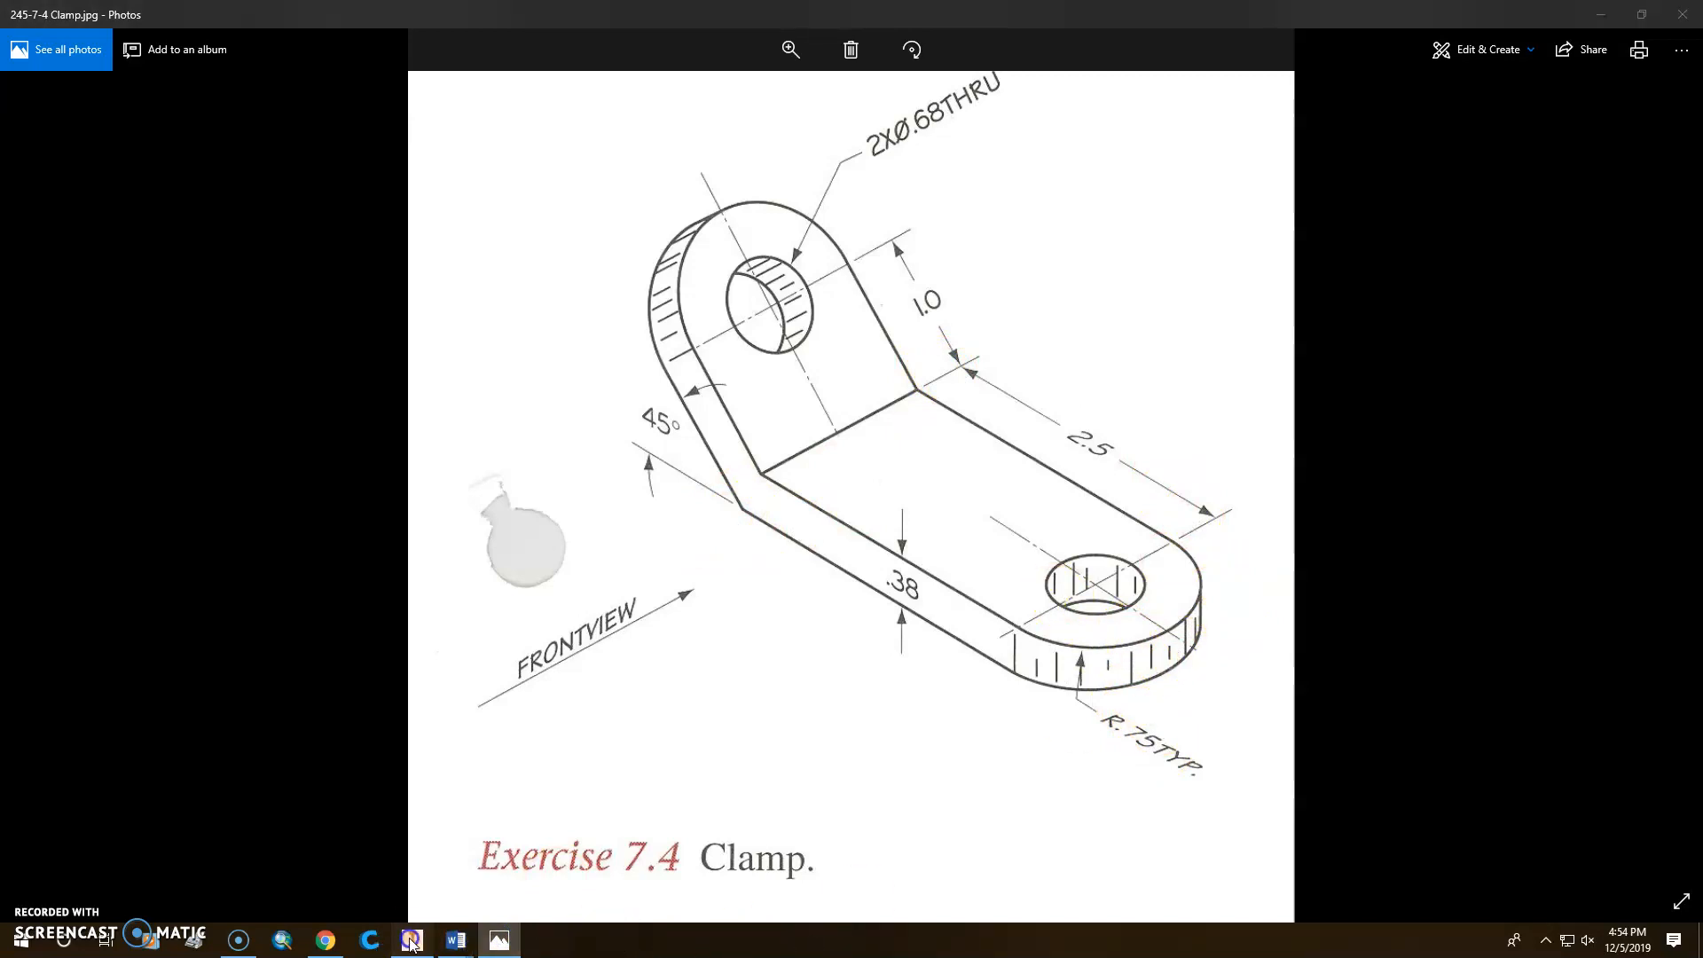
left_click(764, 506)
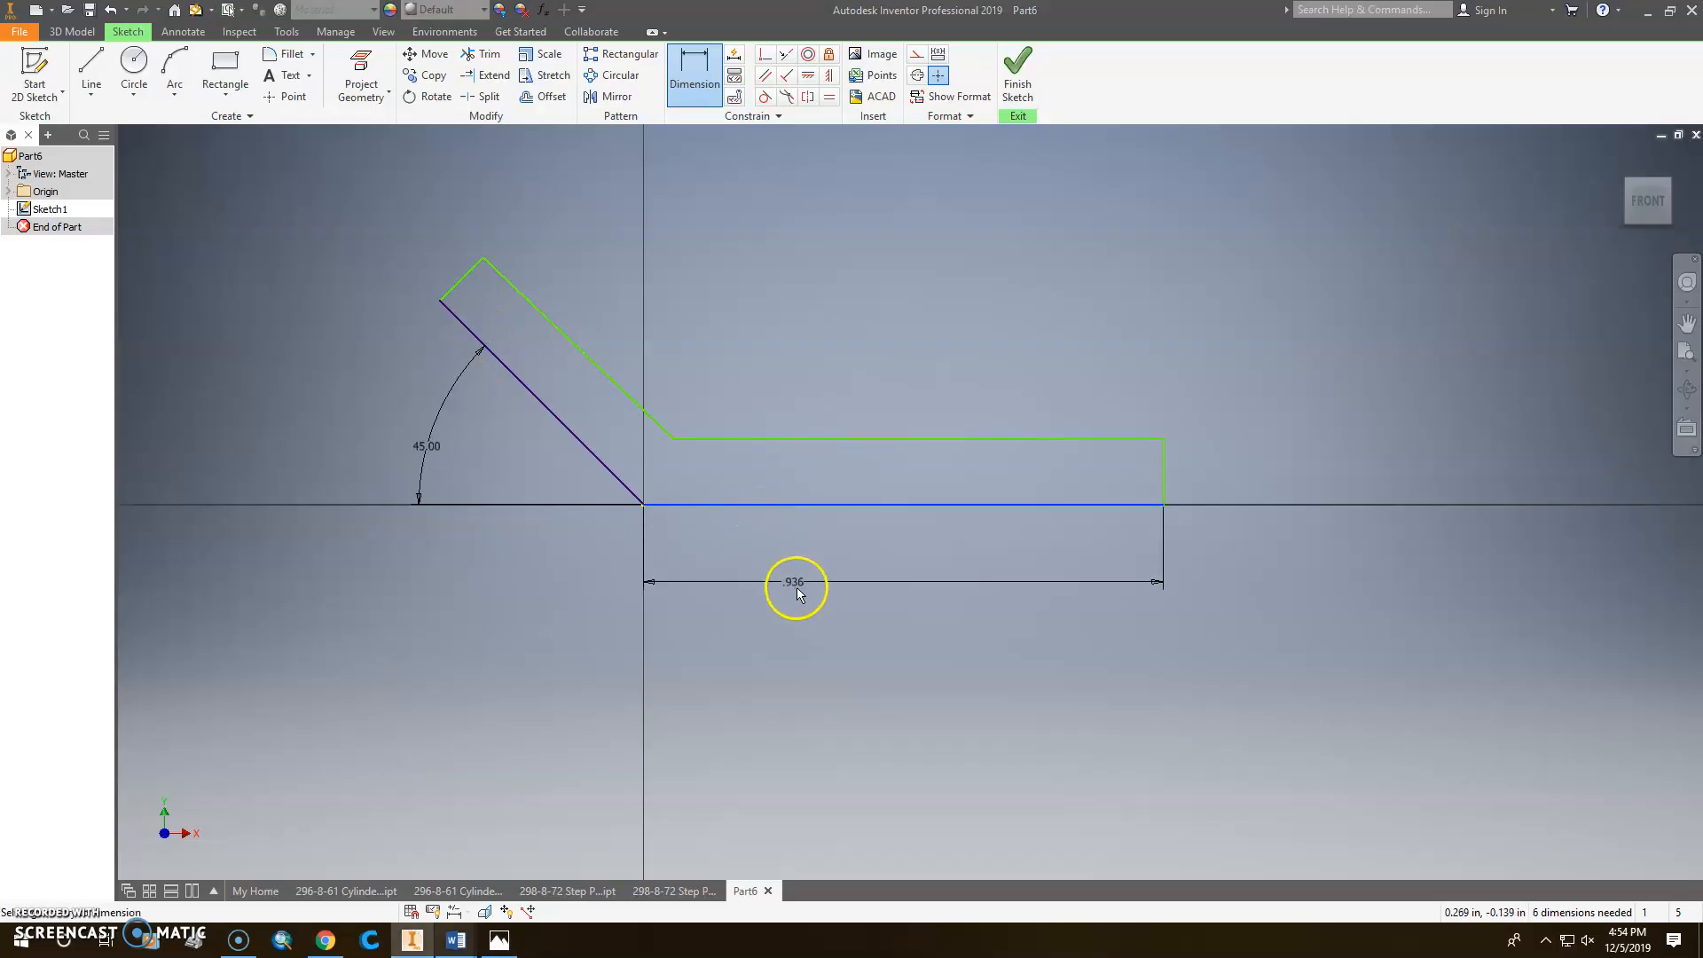
left_click(798, 589)
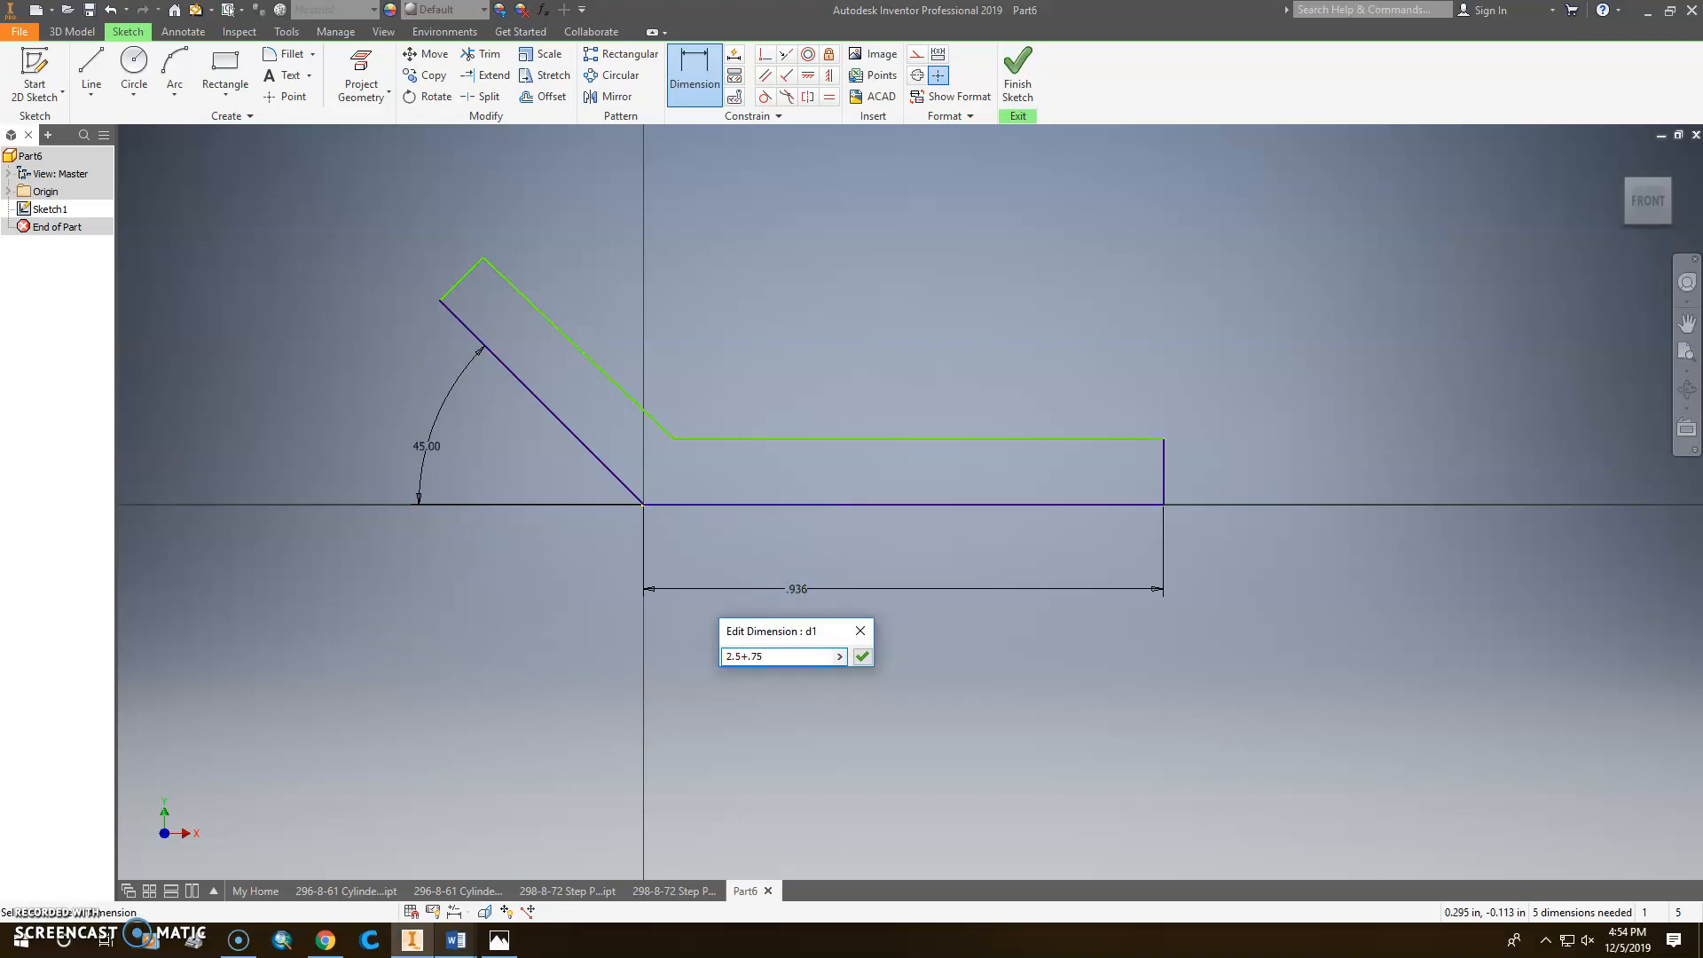
left_click(861, 659)
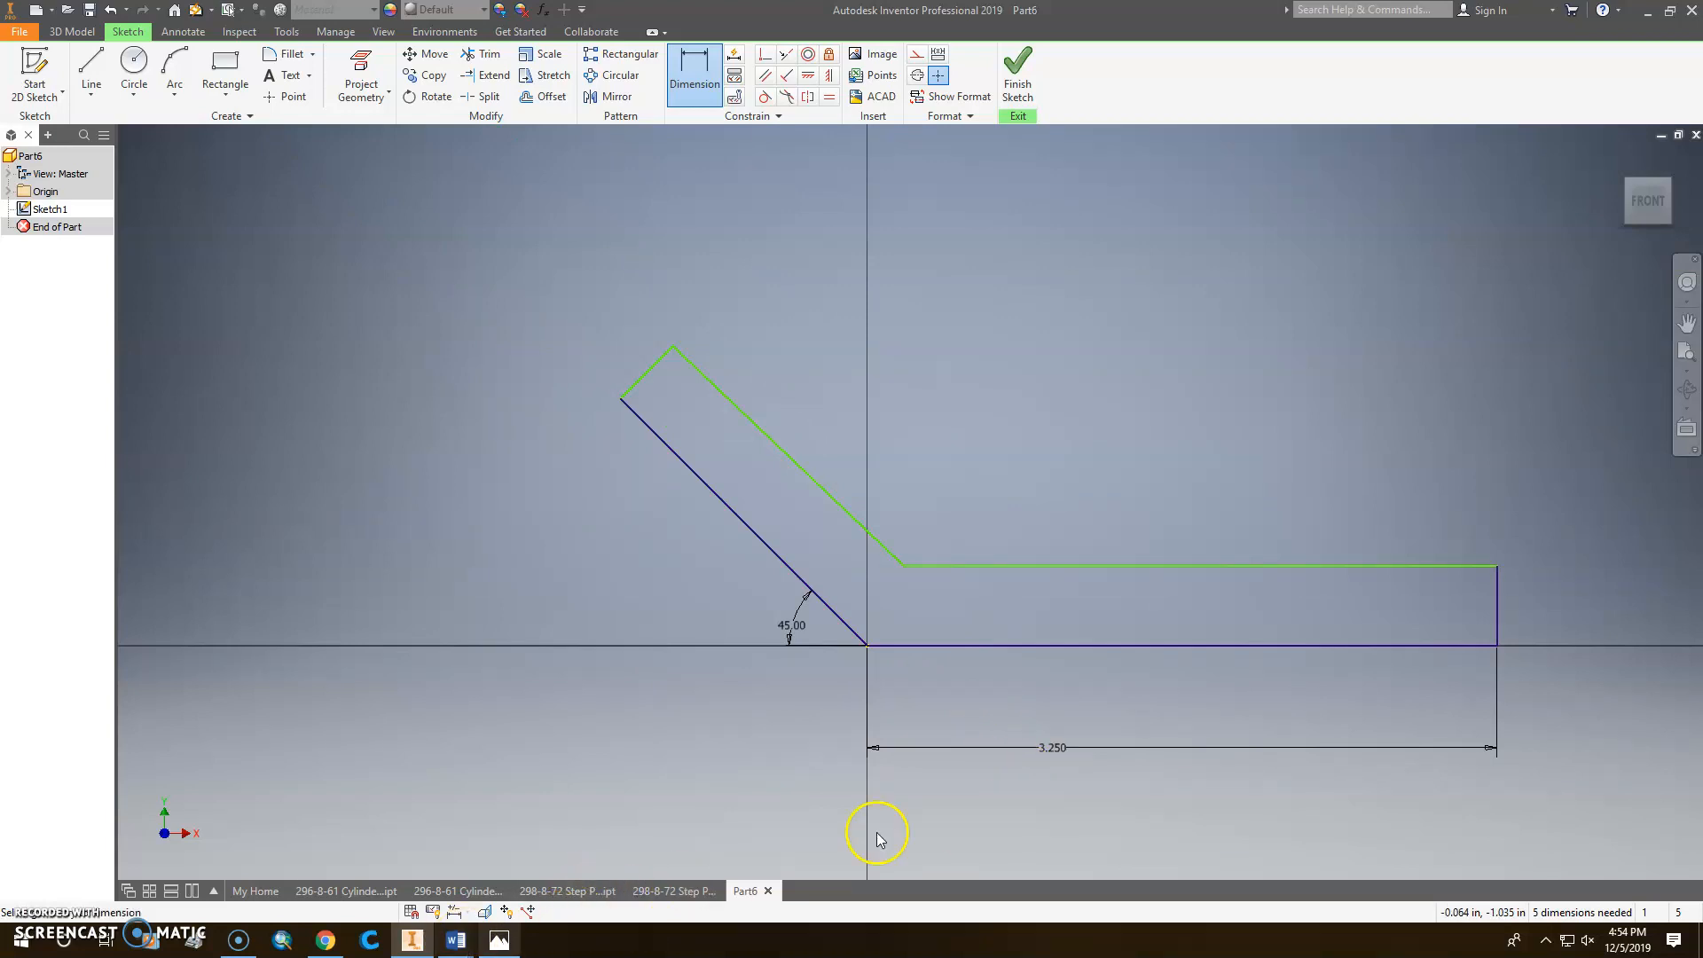
Recheck on the clamp drawing where the 2.5 length starts and delete the length dimension from the bottom edge.
left_click(499, 939)
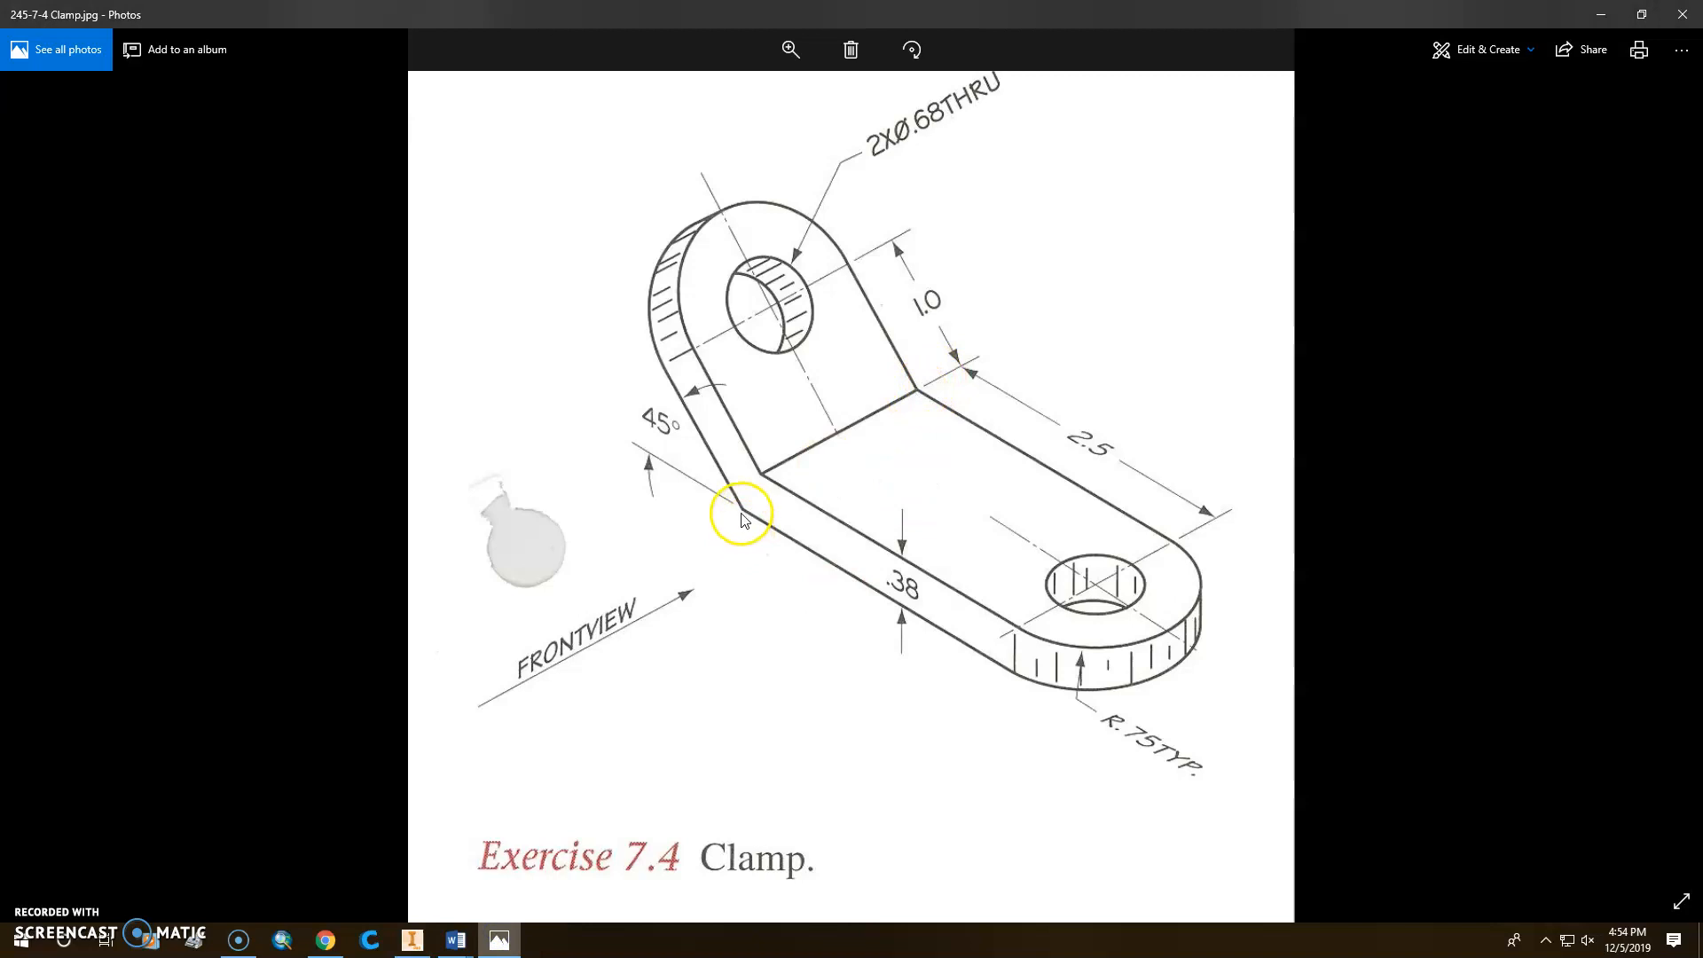
left_click(415, 939)
right_click(1052, 734)
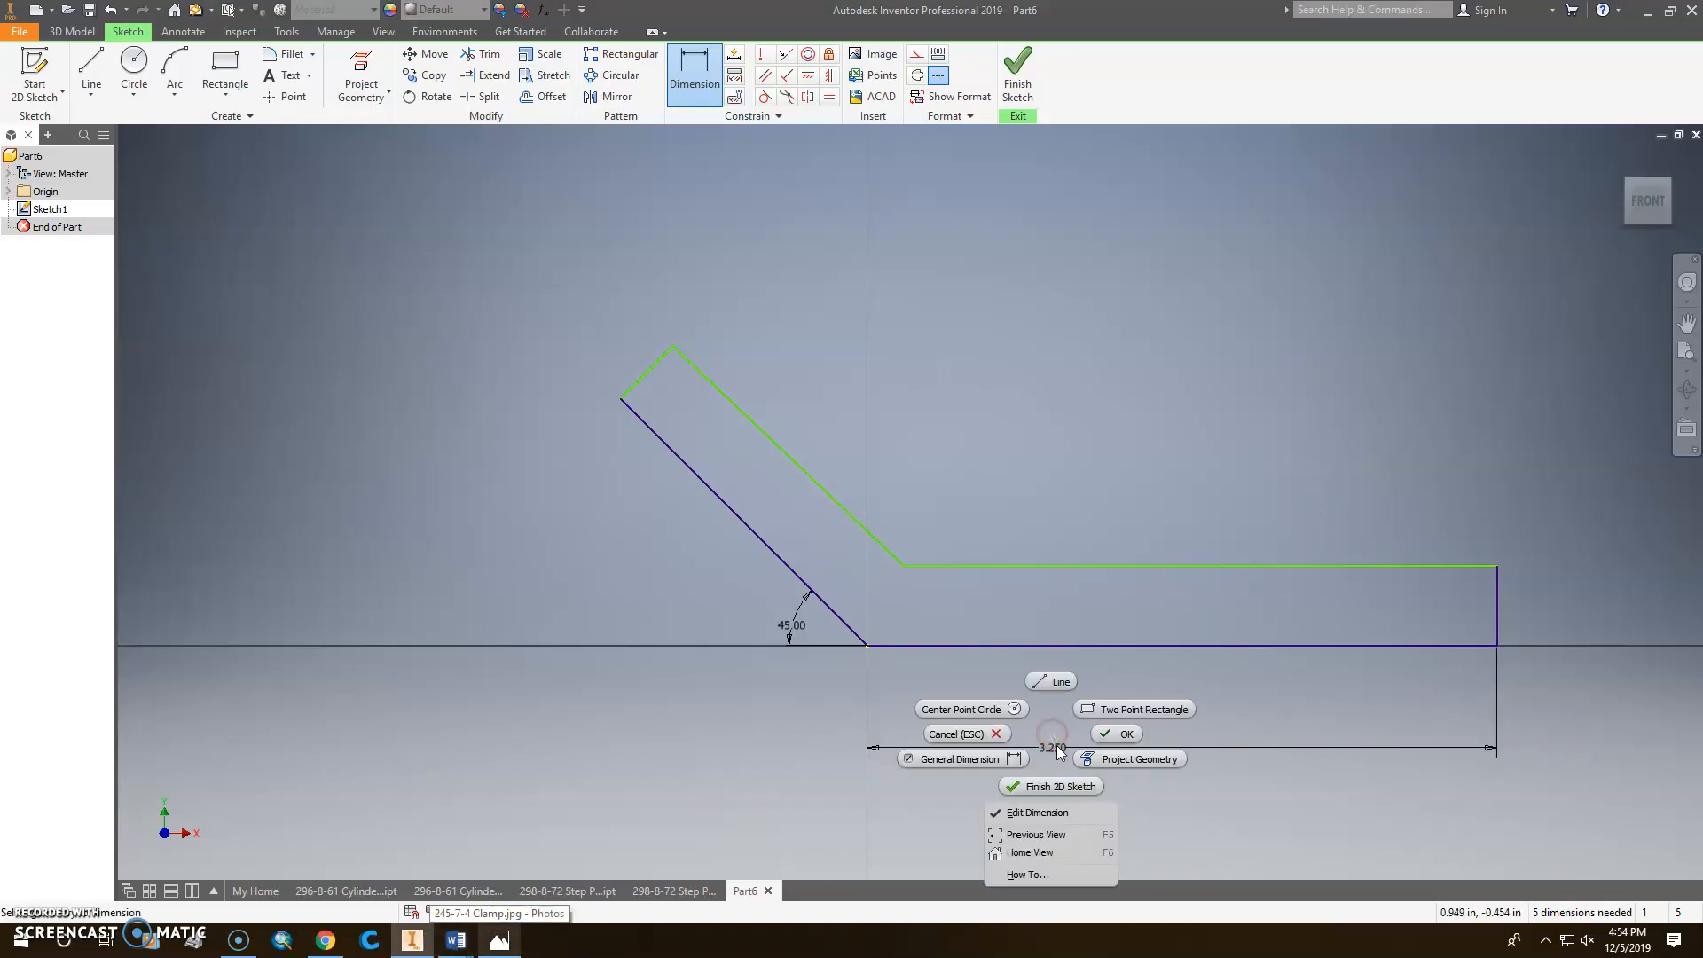
left_click(1079, 743)
right_click(1079, 755)
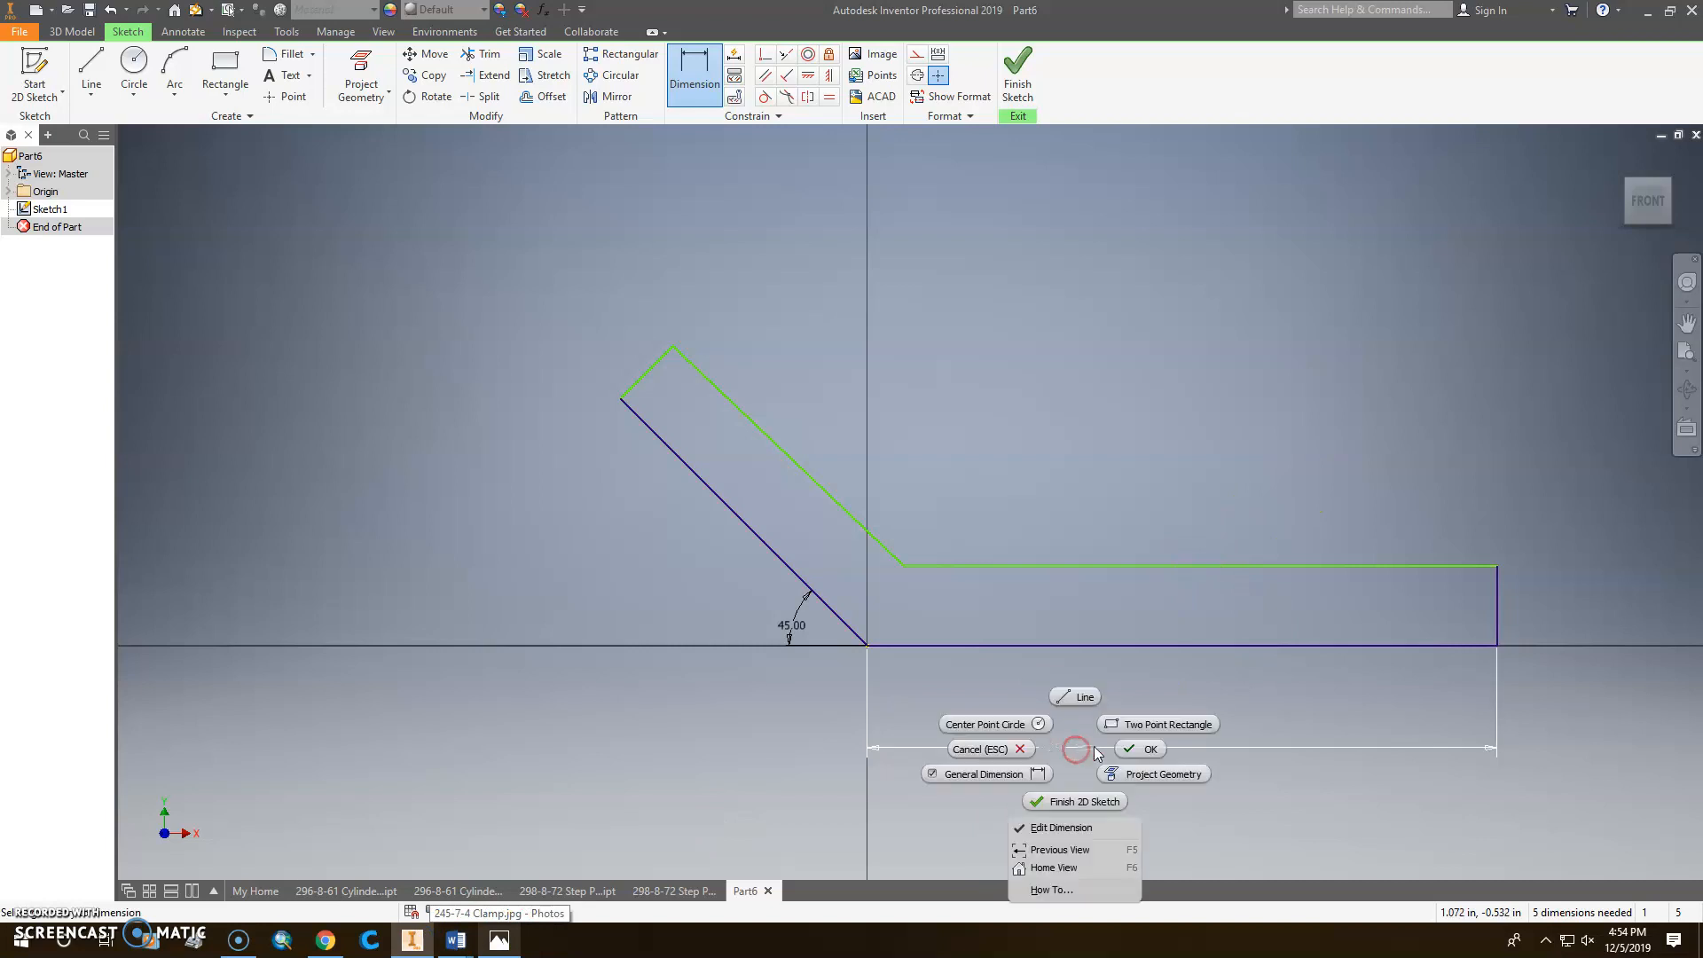
left_click(1122, 745)
right_click(1064, 753)
left_click(1065, 700)
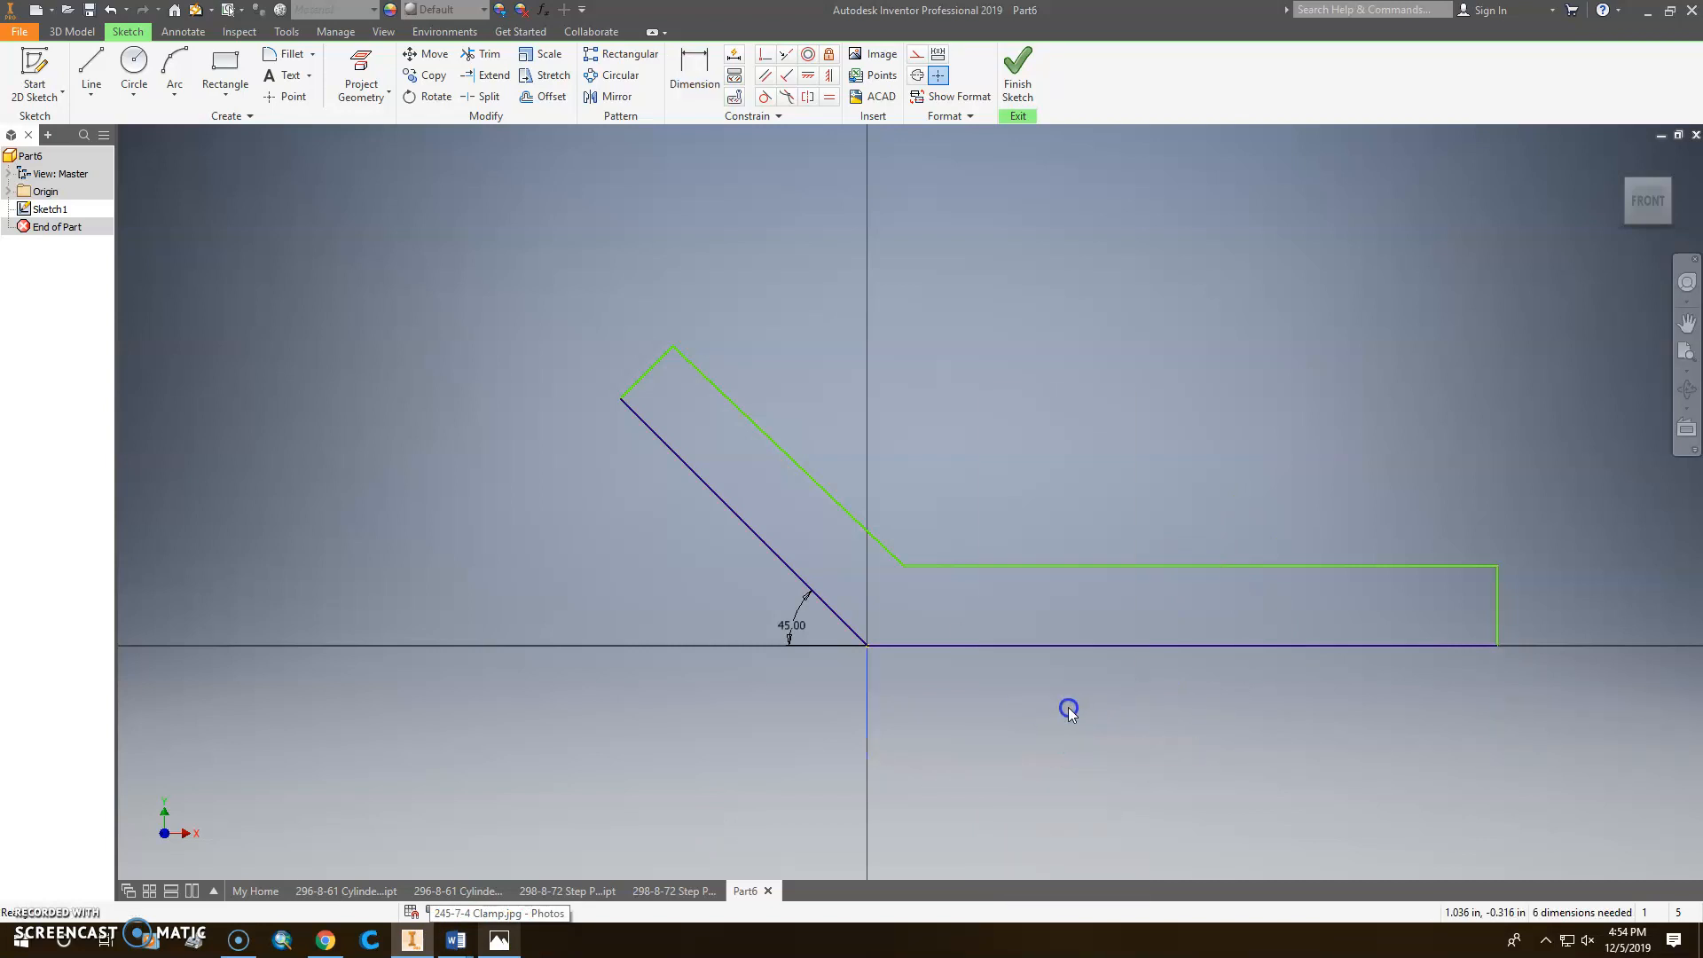
Dimension the upper horizontal edge, from the inner bend to the end, as 2.5+.75 in.
left_click(718, 92)
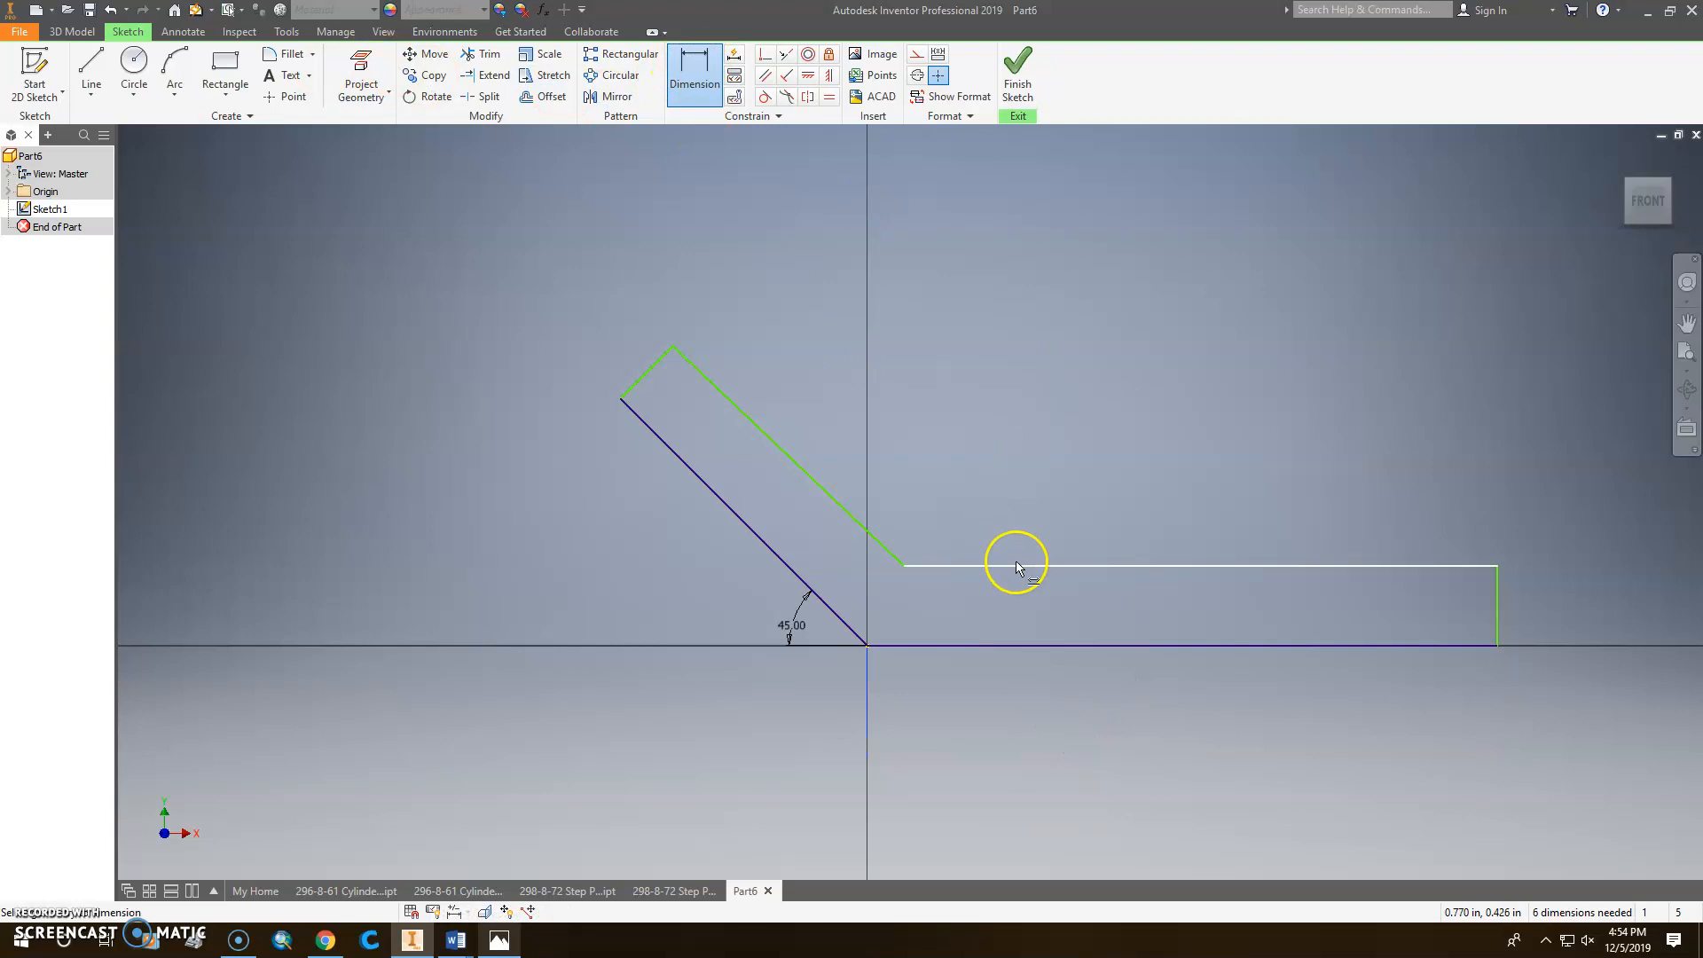
left_click(1019, 564)
left_click(1040, 497)
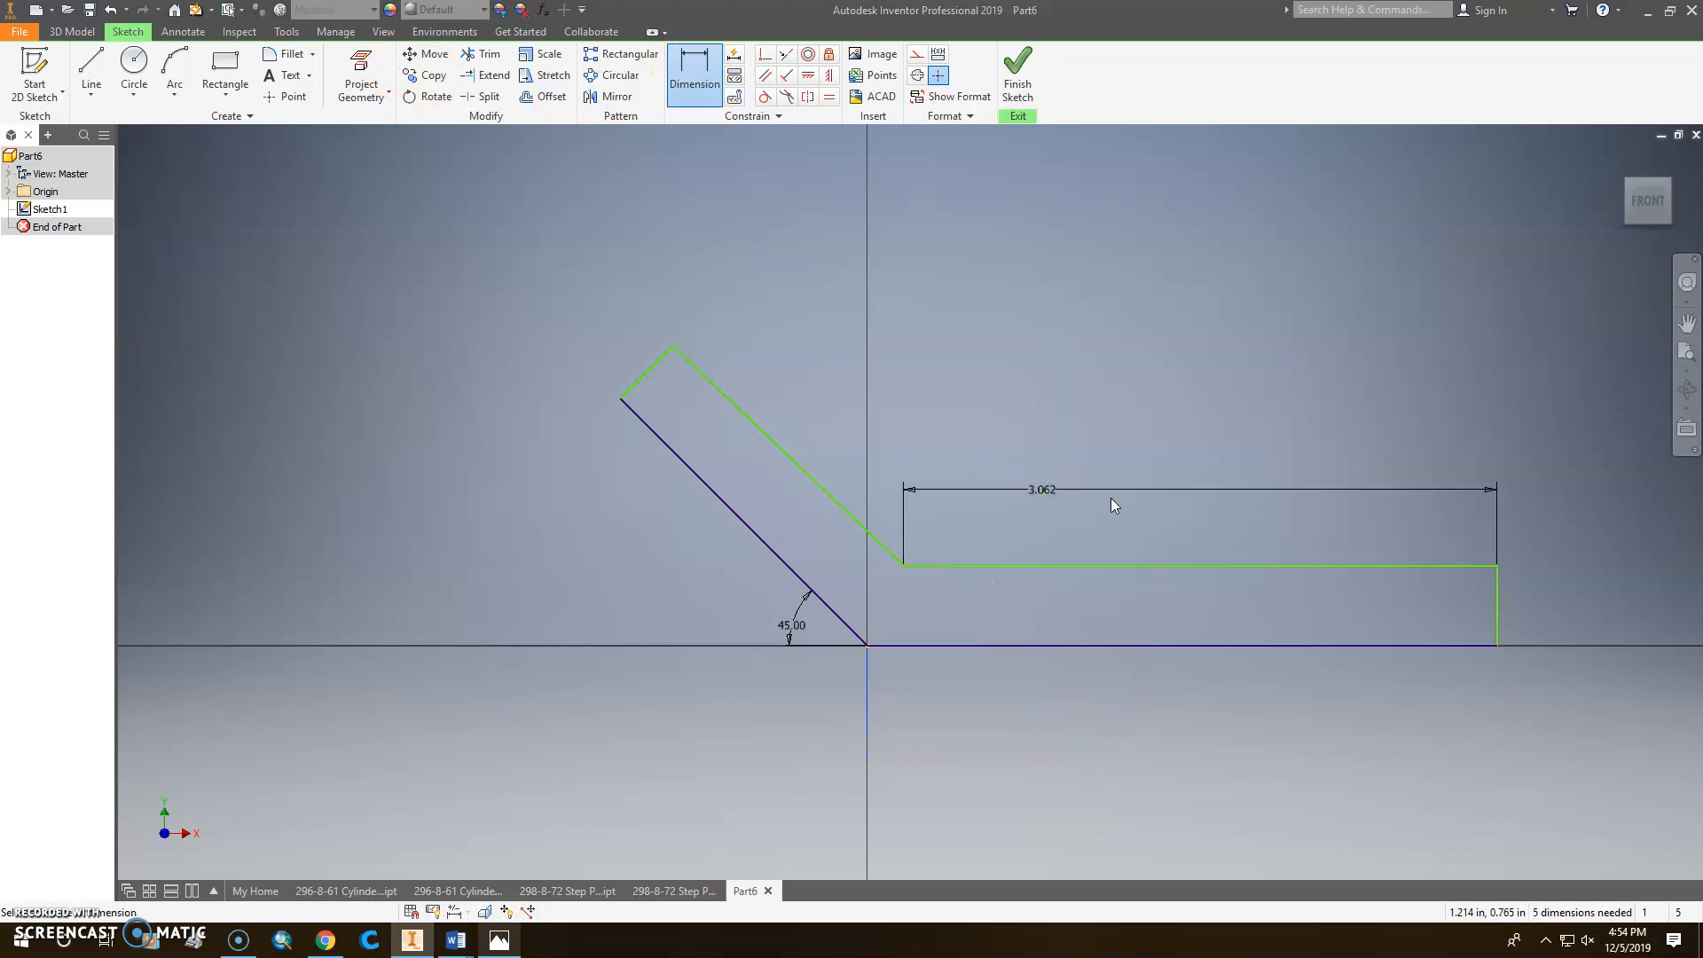
type("2.5+.75")
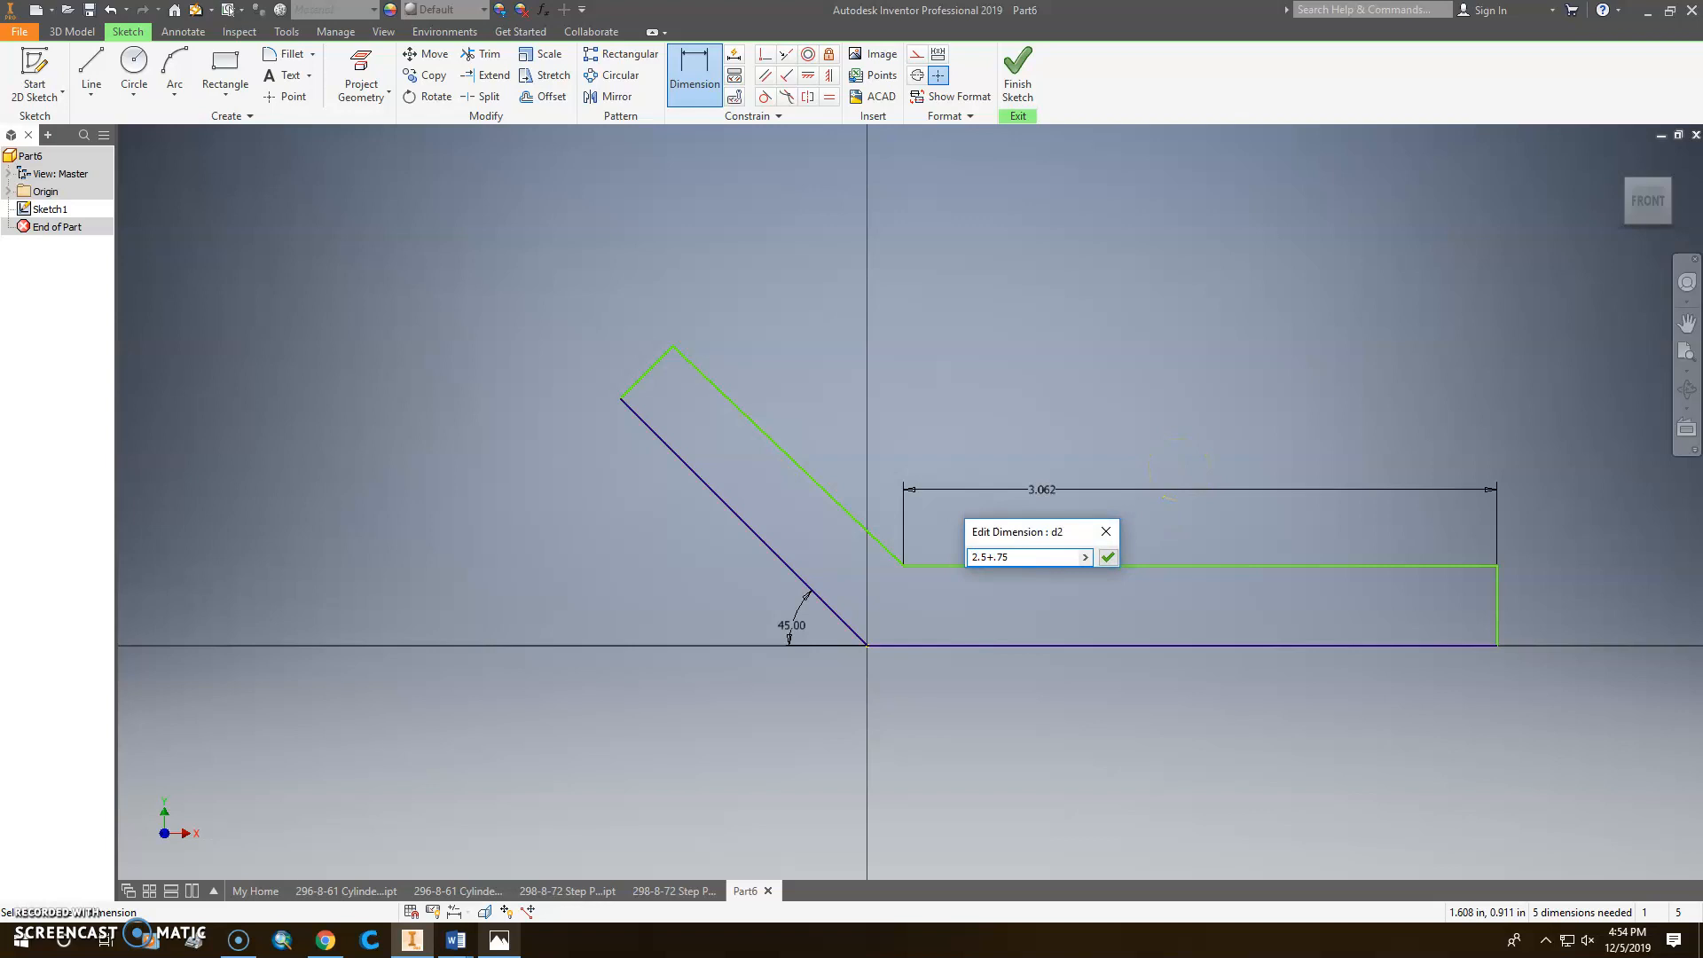
key("Return")
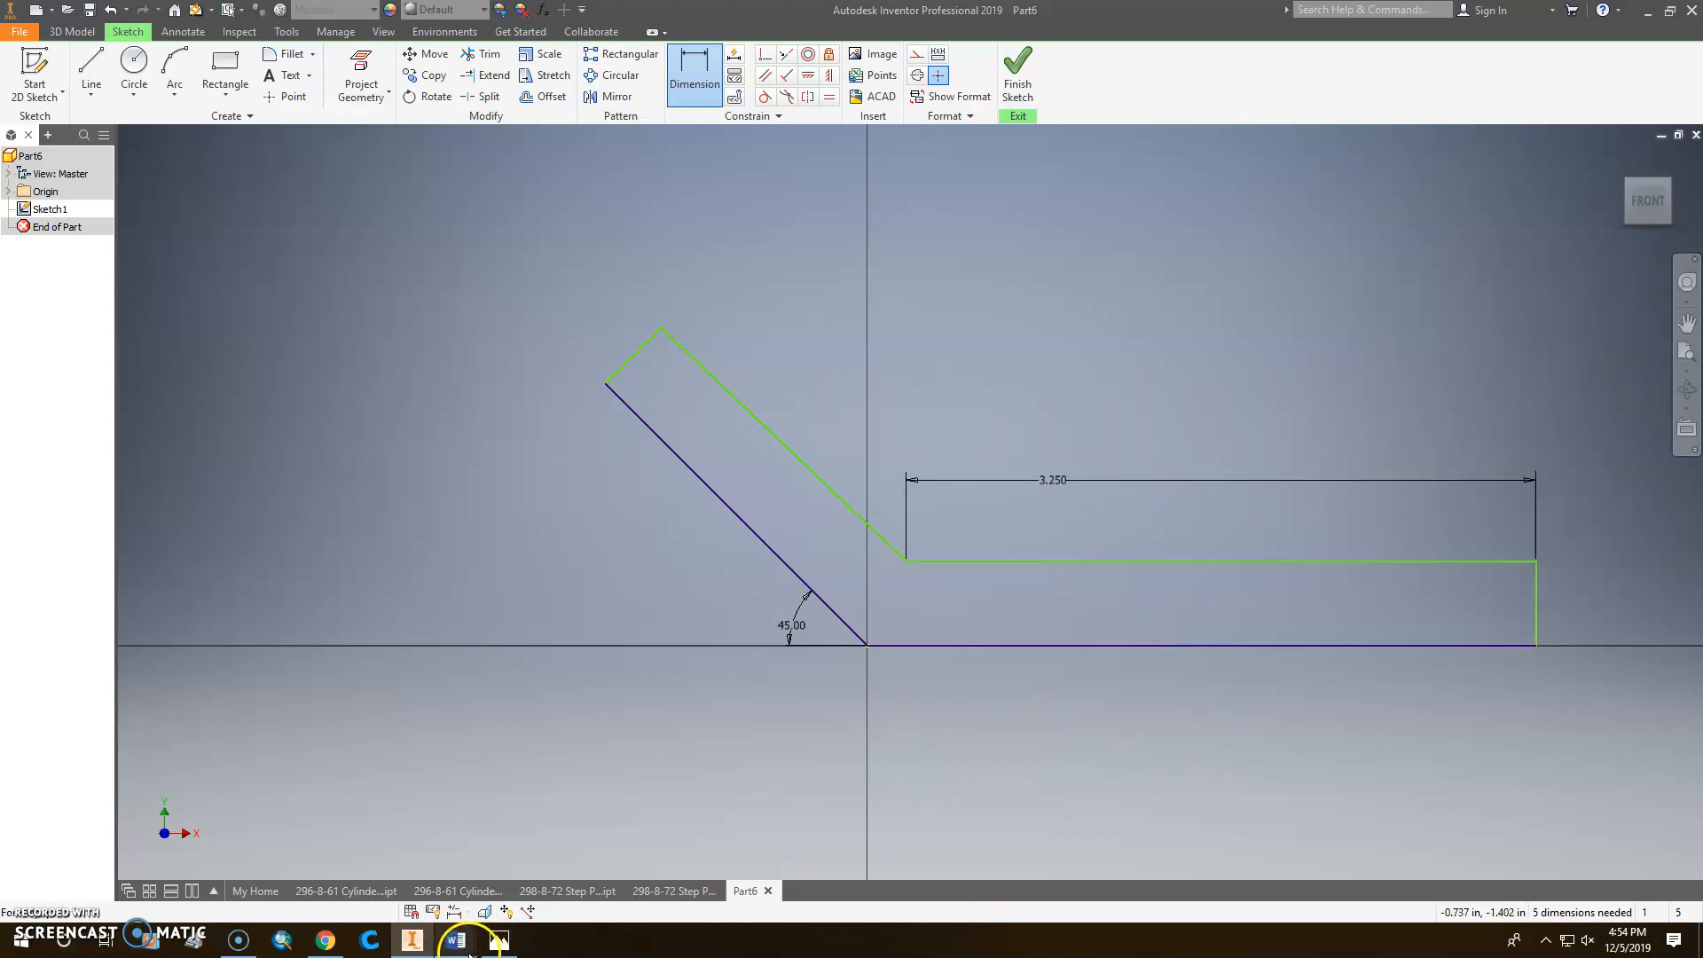
Check the thickness on the clamp drawing and dimension the short vertical end edge as .38 in.
left_click(499, 940)
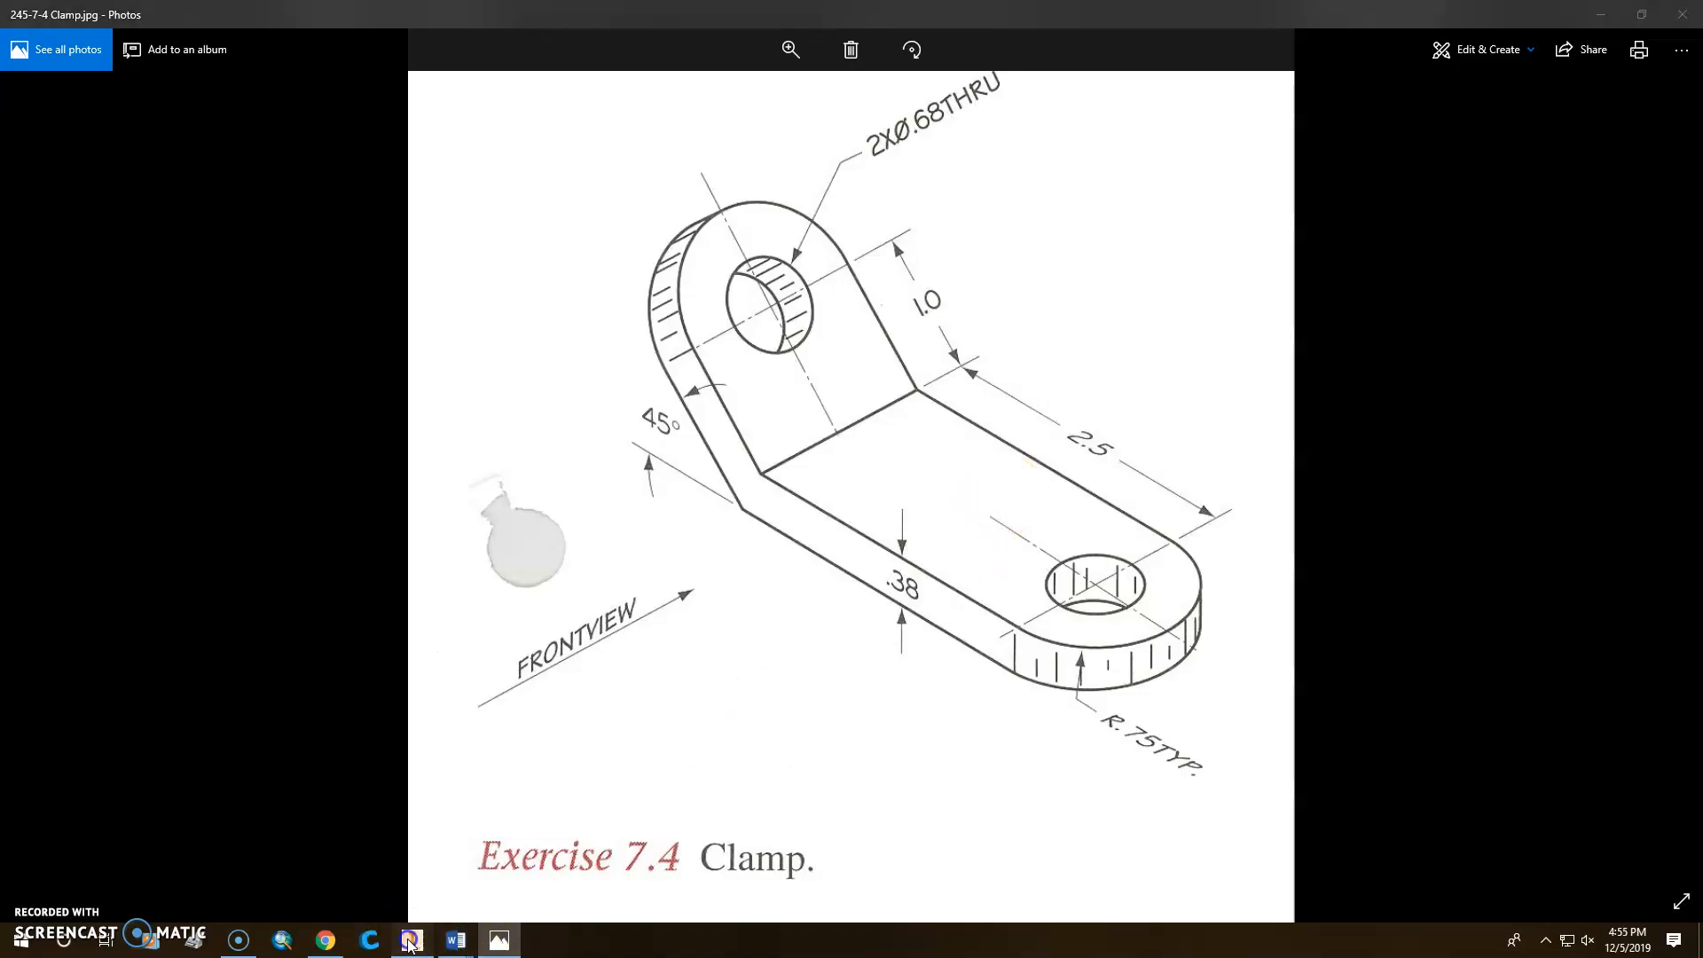
left_click(412, 940)
left_click(1536, 599)
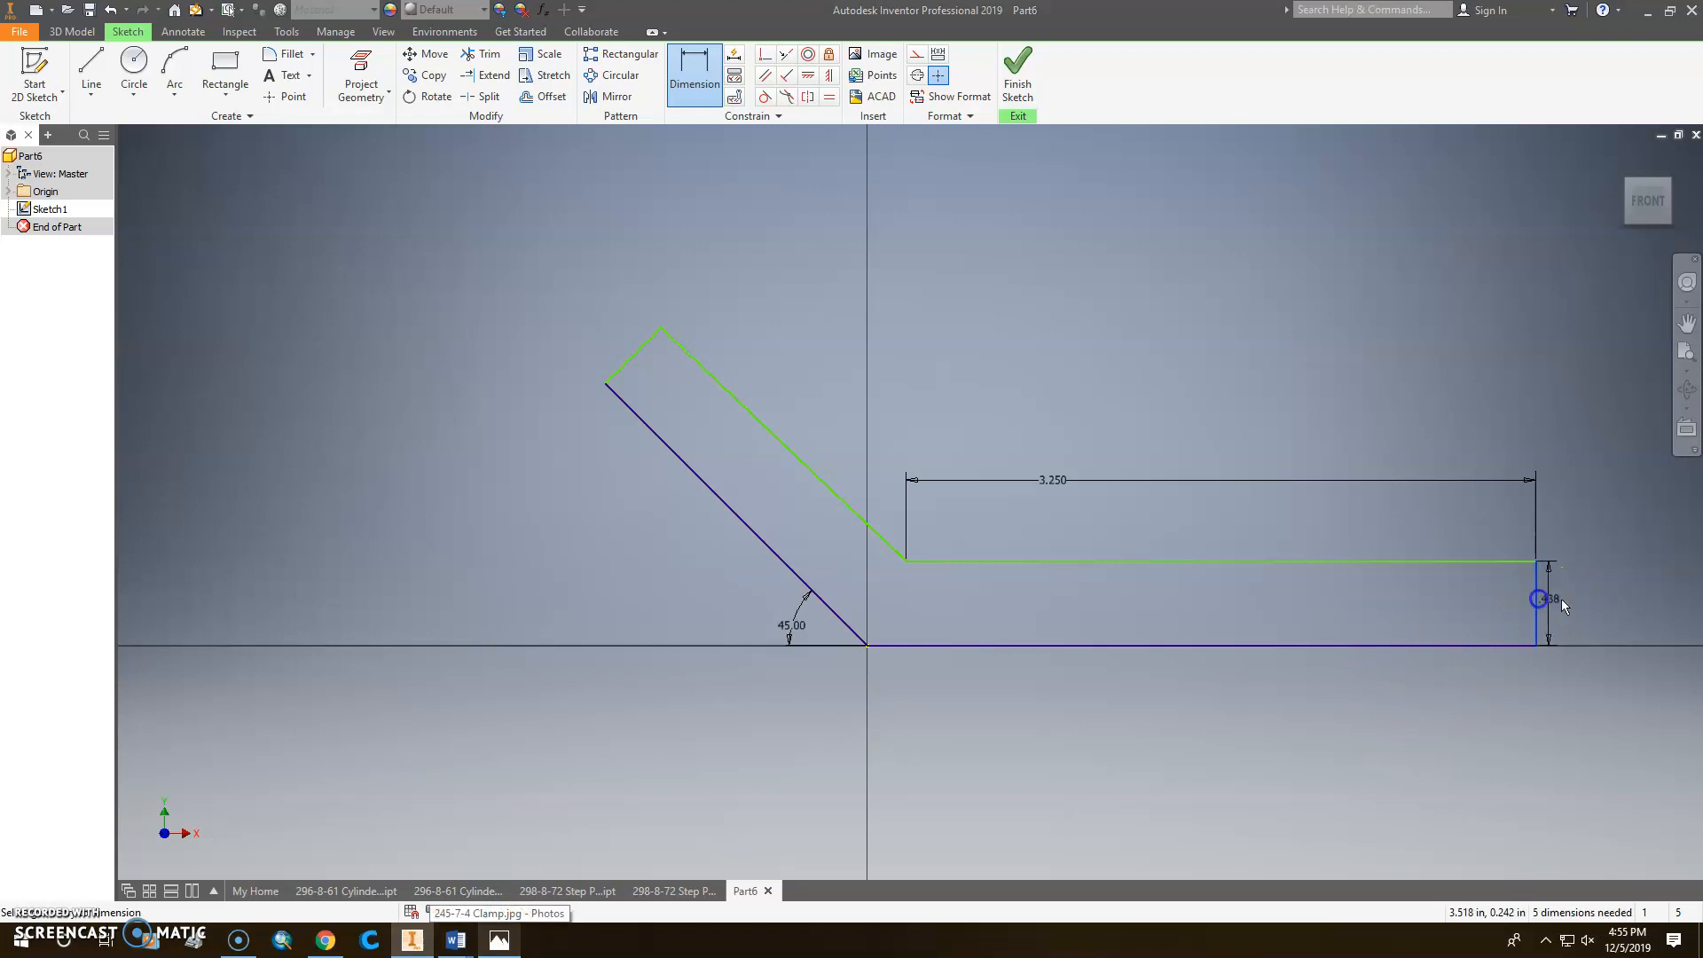
left_click(1601, 600)
type(".38")
key("Return")
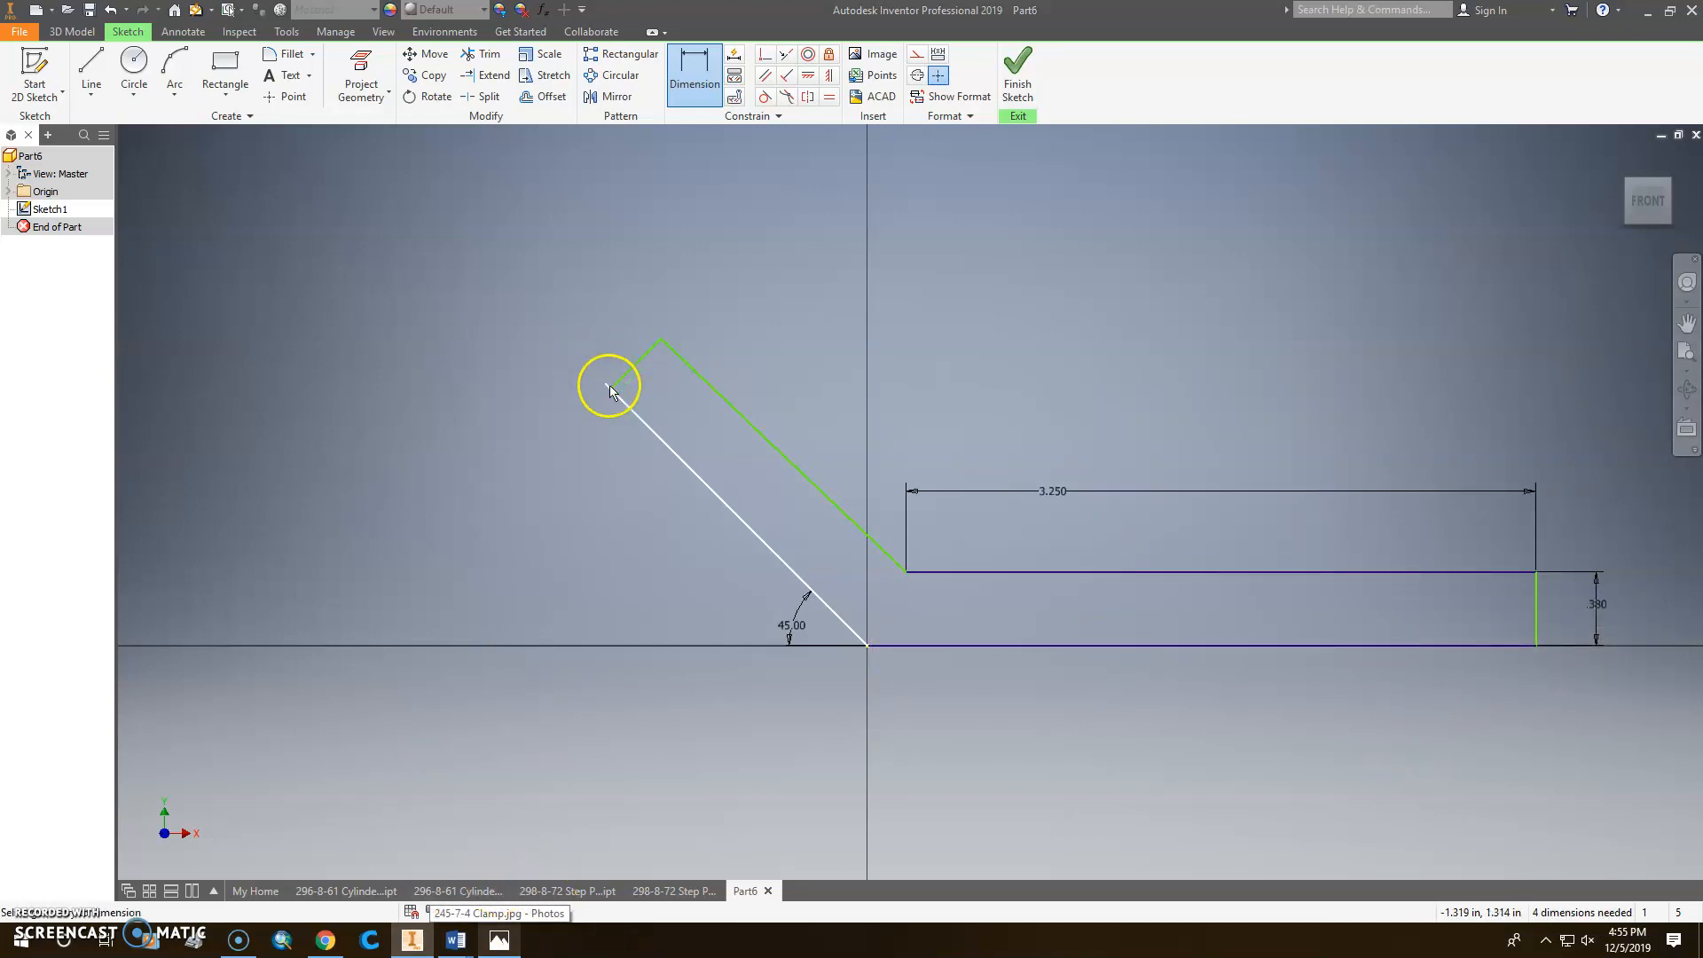
Trim the overhanging end of the outer slanted line beyond the slanted arm's end edge.
scroll(609, 382, "up", 5)
left_click(483, 54)
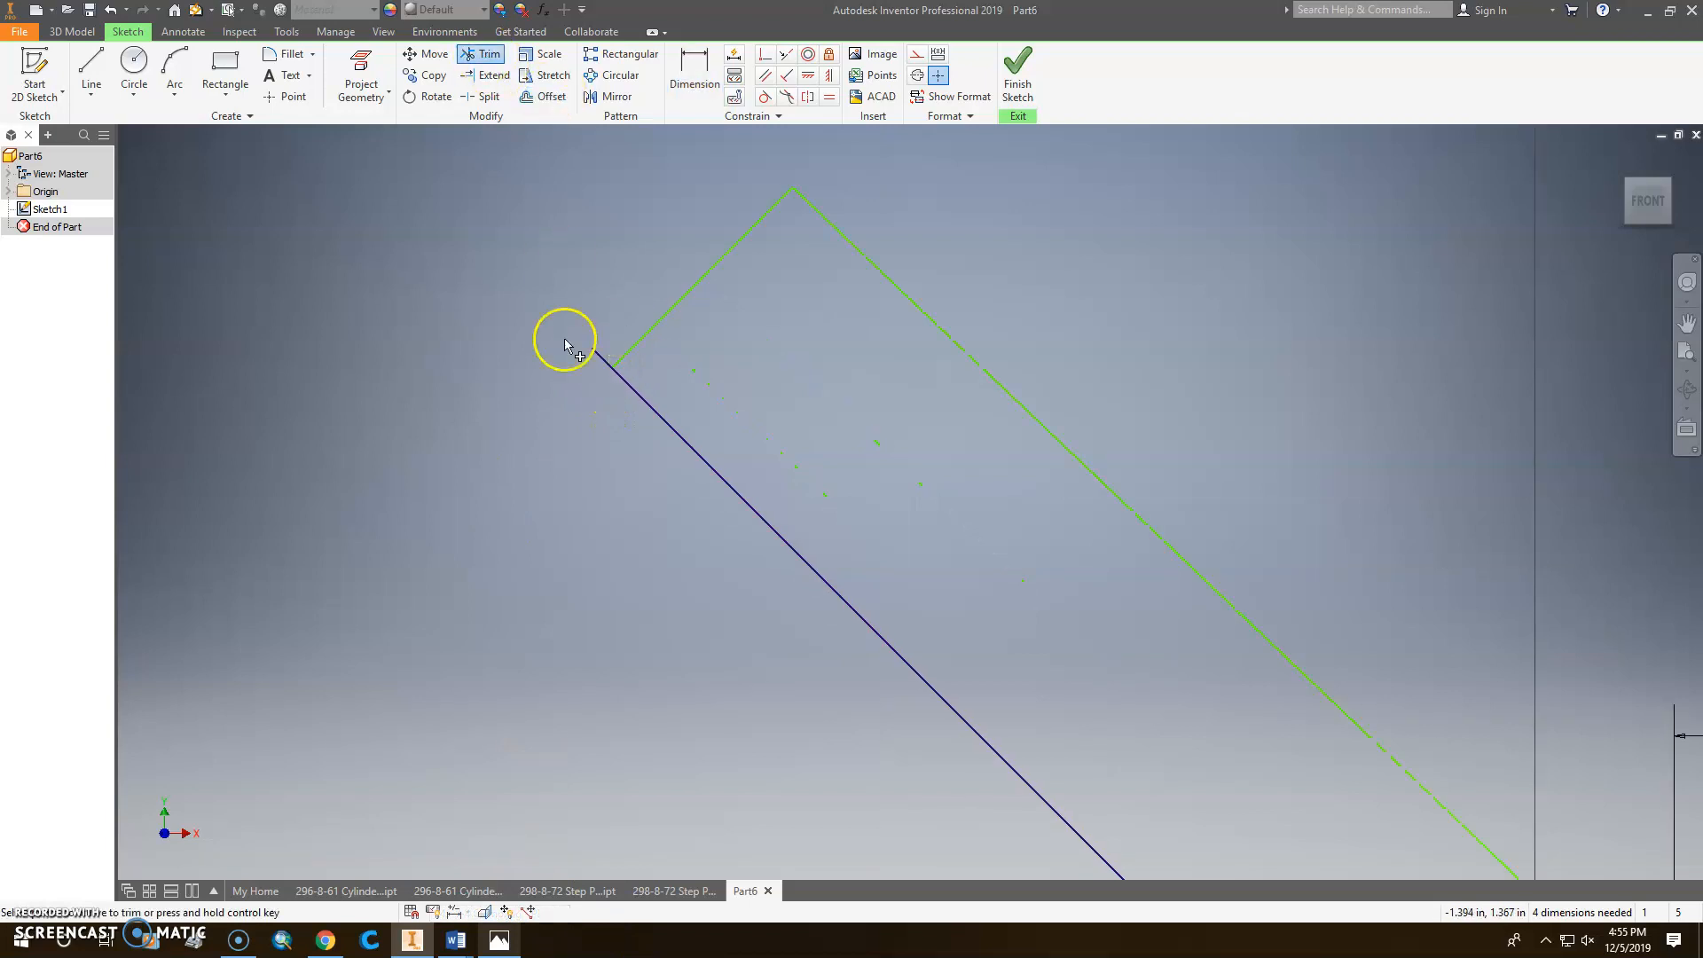
left_click(600, 355)
scroll(620, 504, "down", 3)
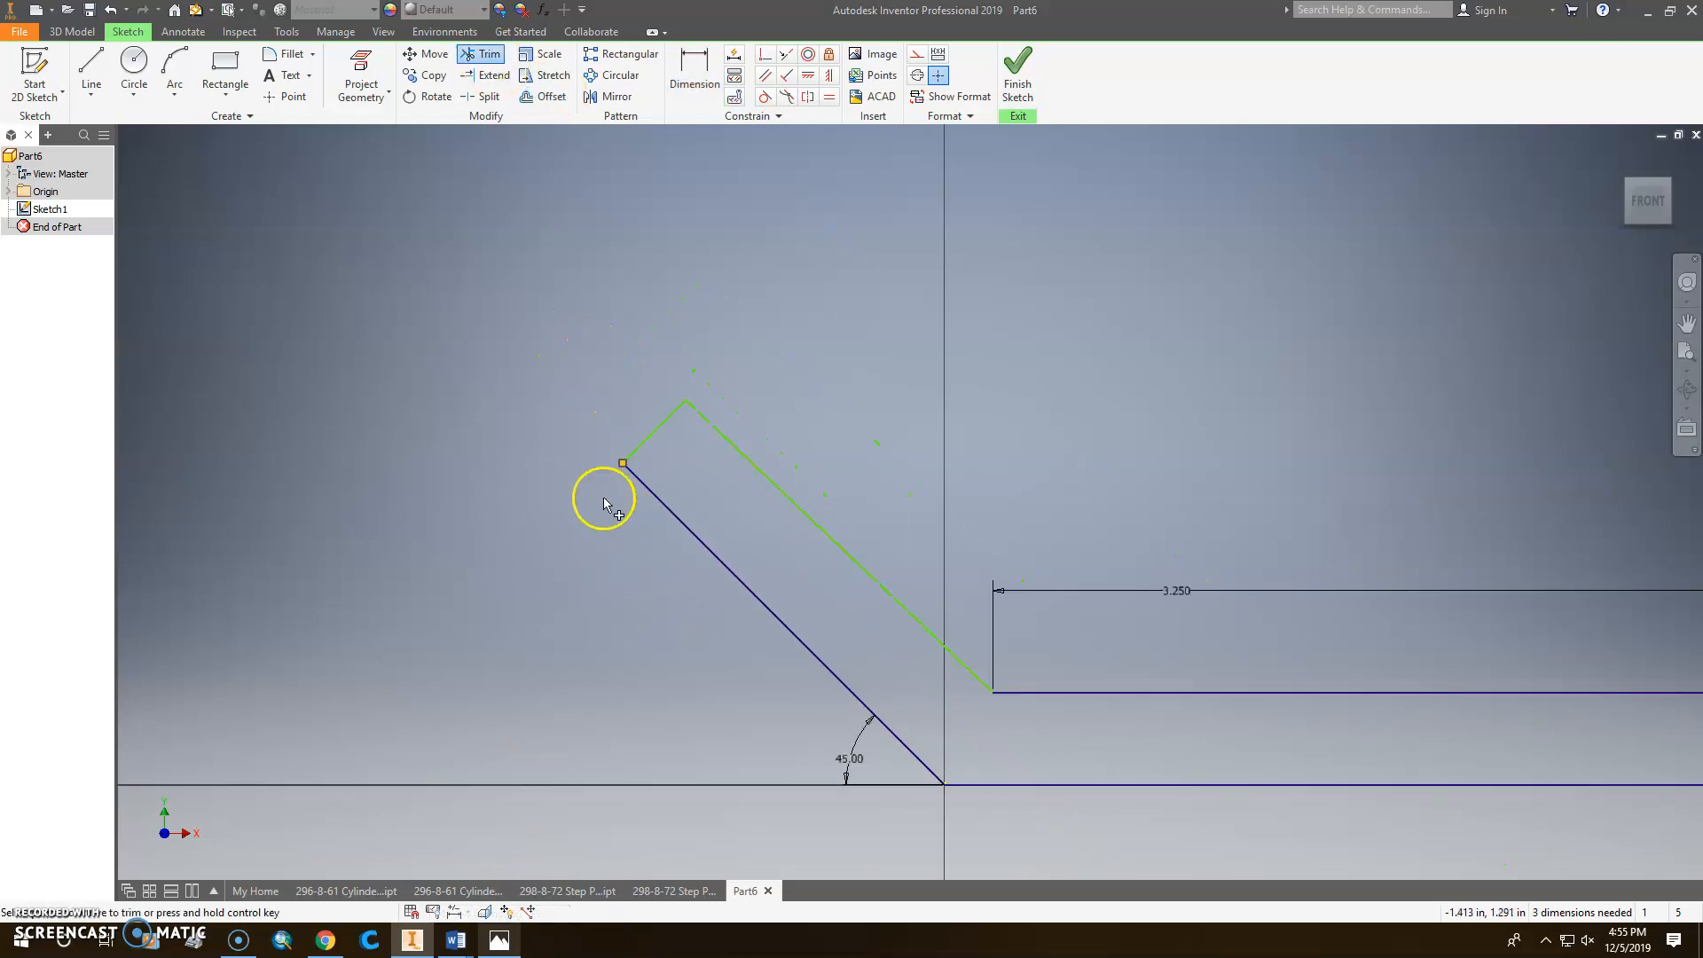
Constrain the slanted arm's end edge equal to the short vertical end edge, and make the arm's two long edges parallel.
left_click(501, 940)
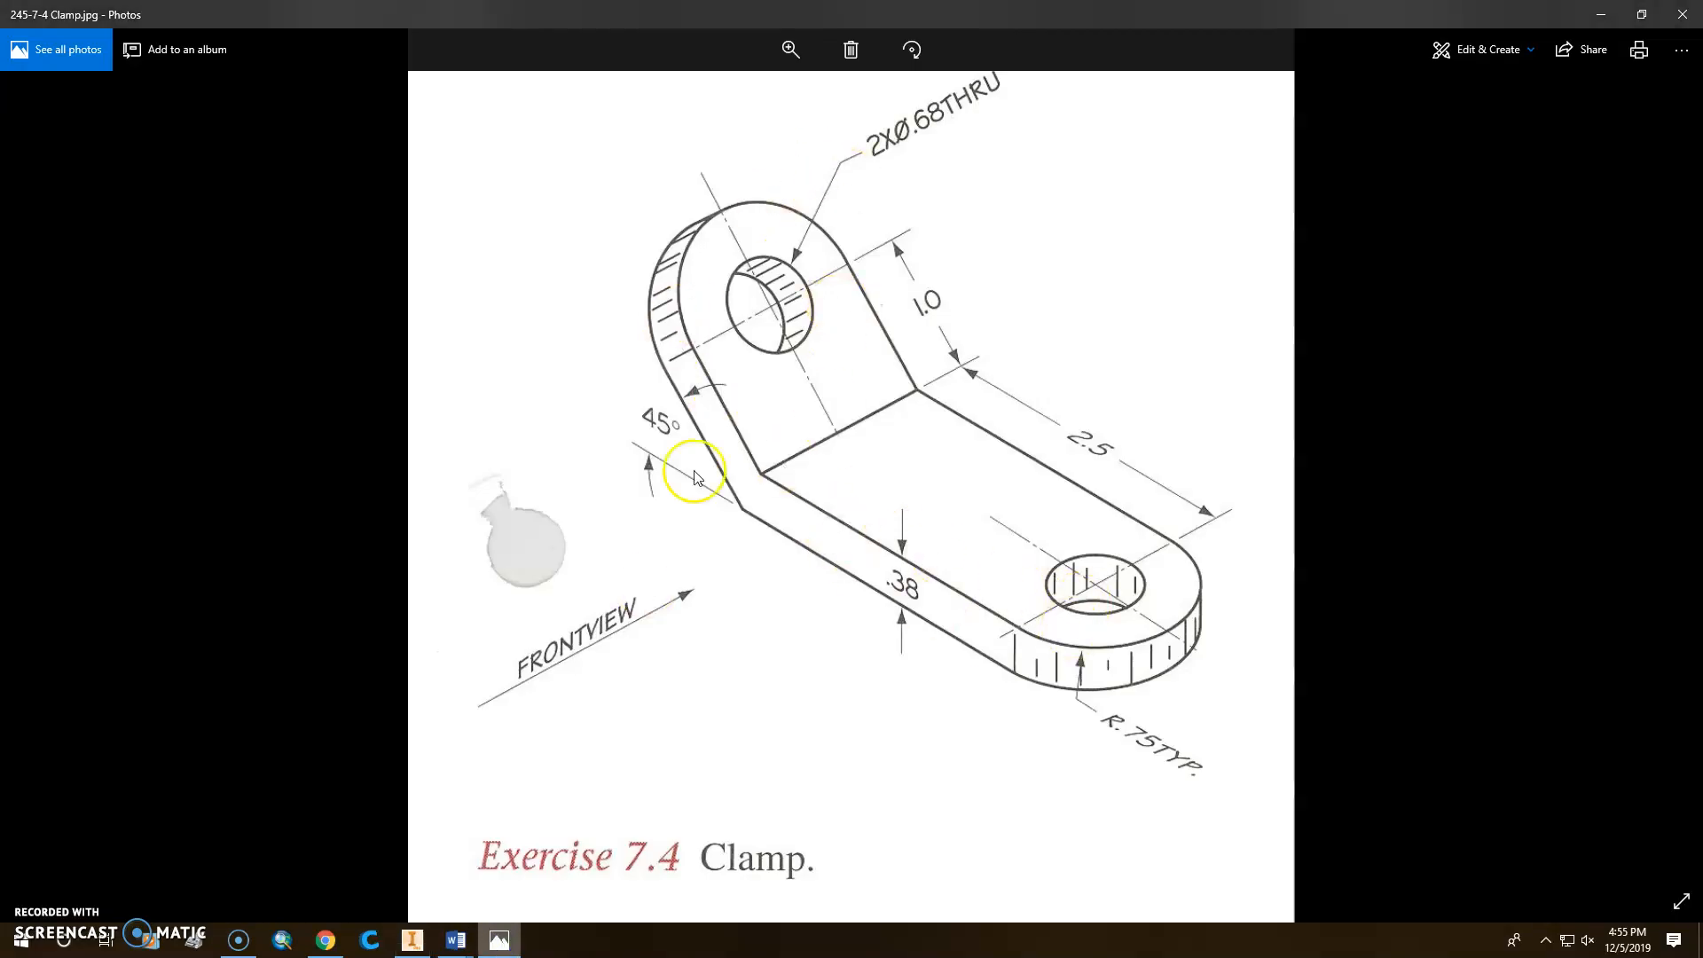
left_click(411, 940)
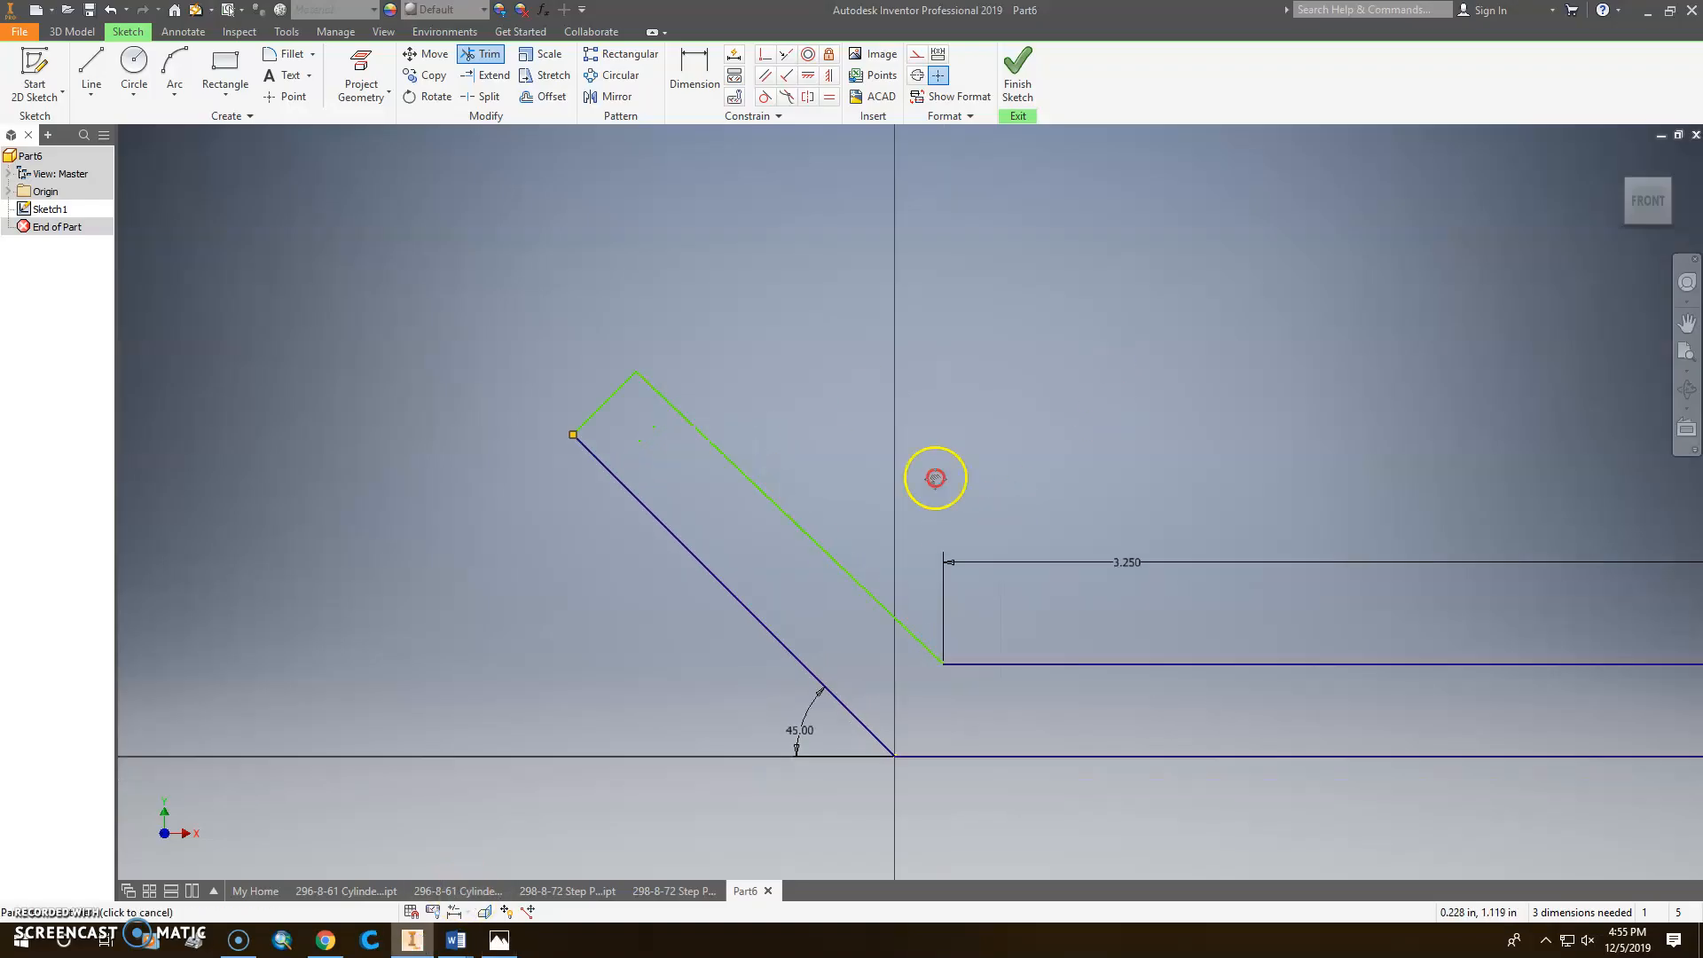
left_click(829, 96)
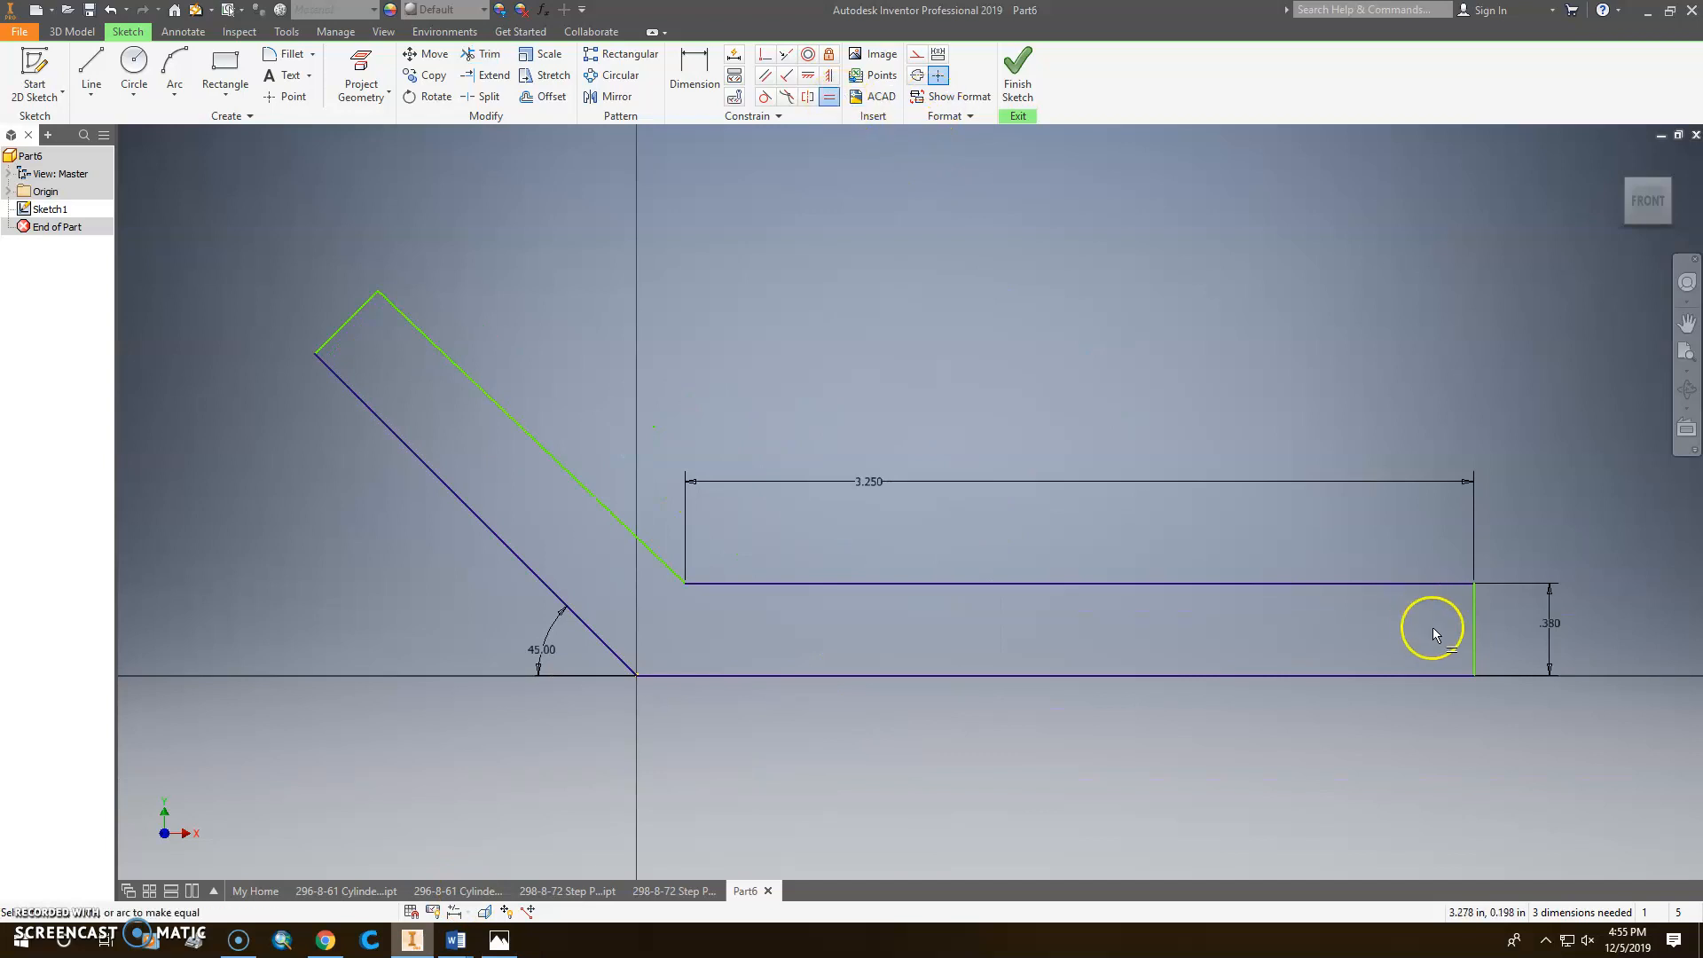
left_click(1475, 621)
left_click(345, 326)
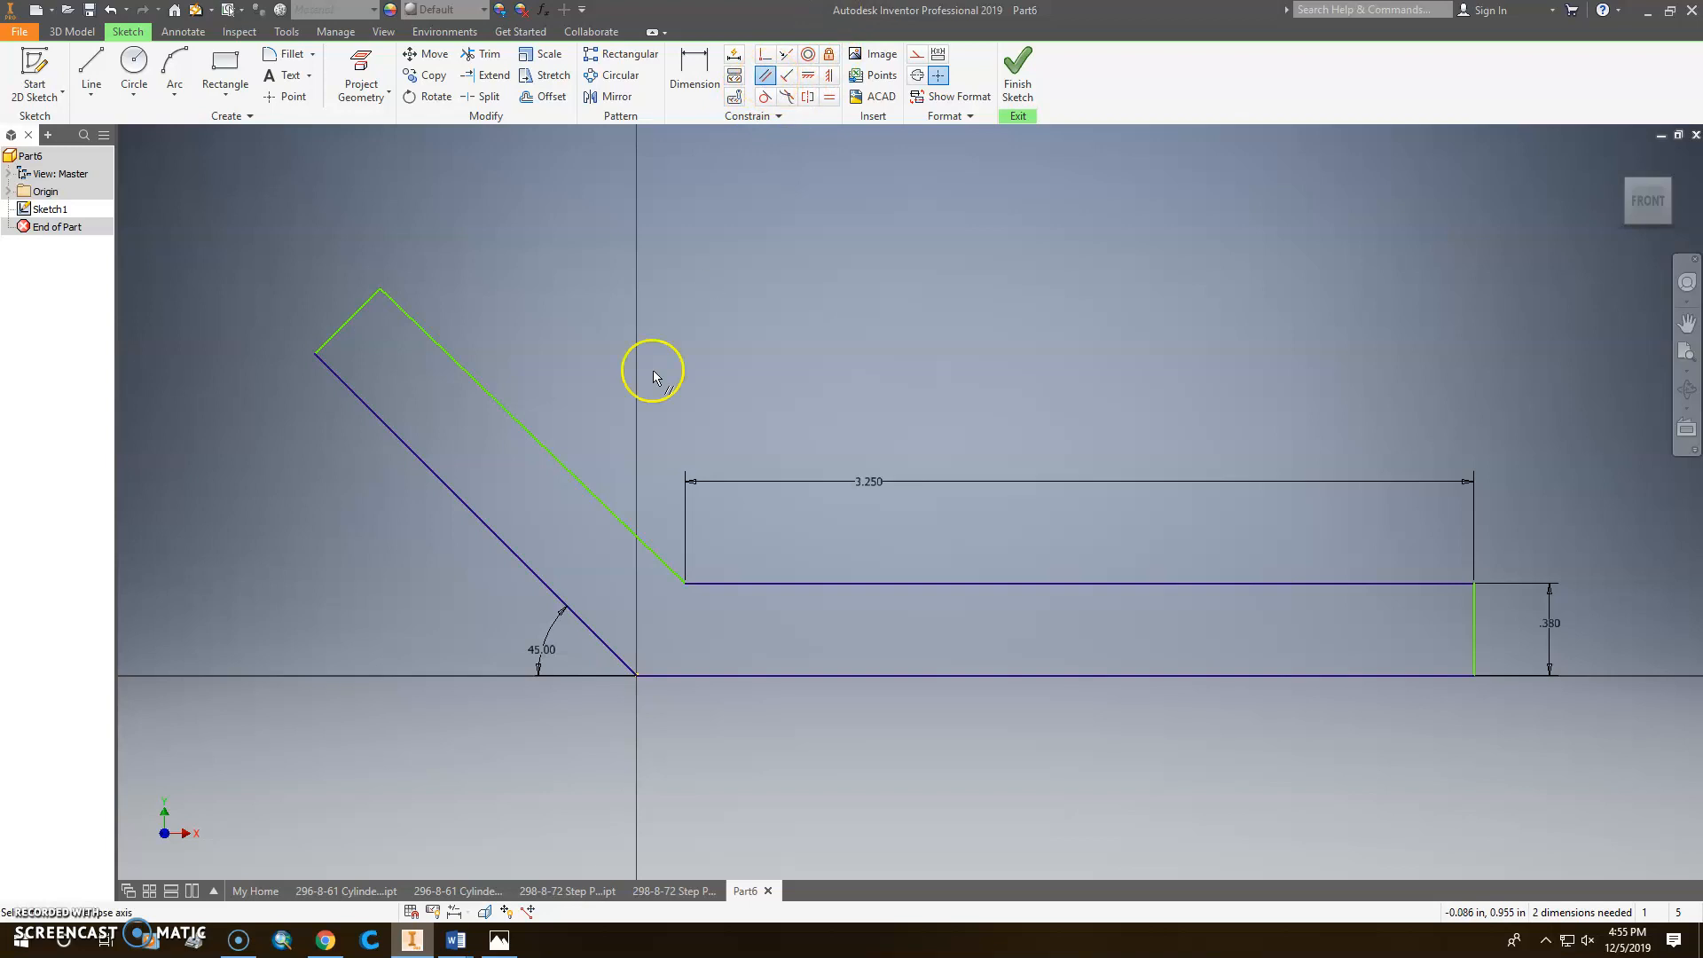
left_click(586, 494)
left_click(502, 542)
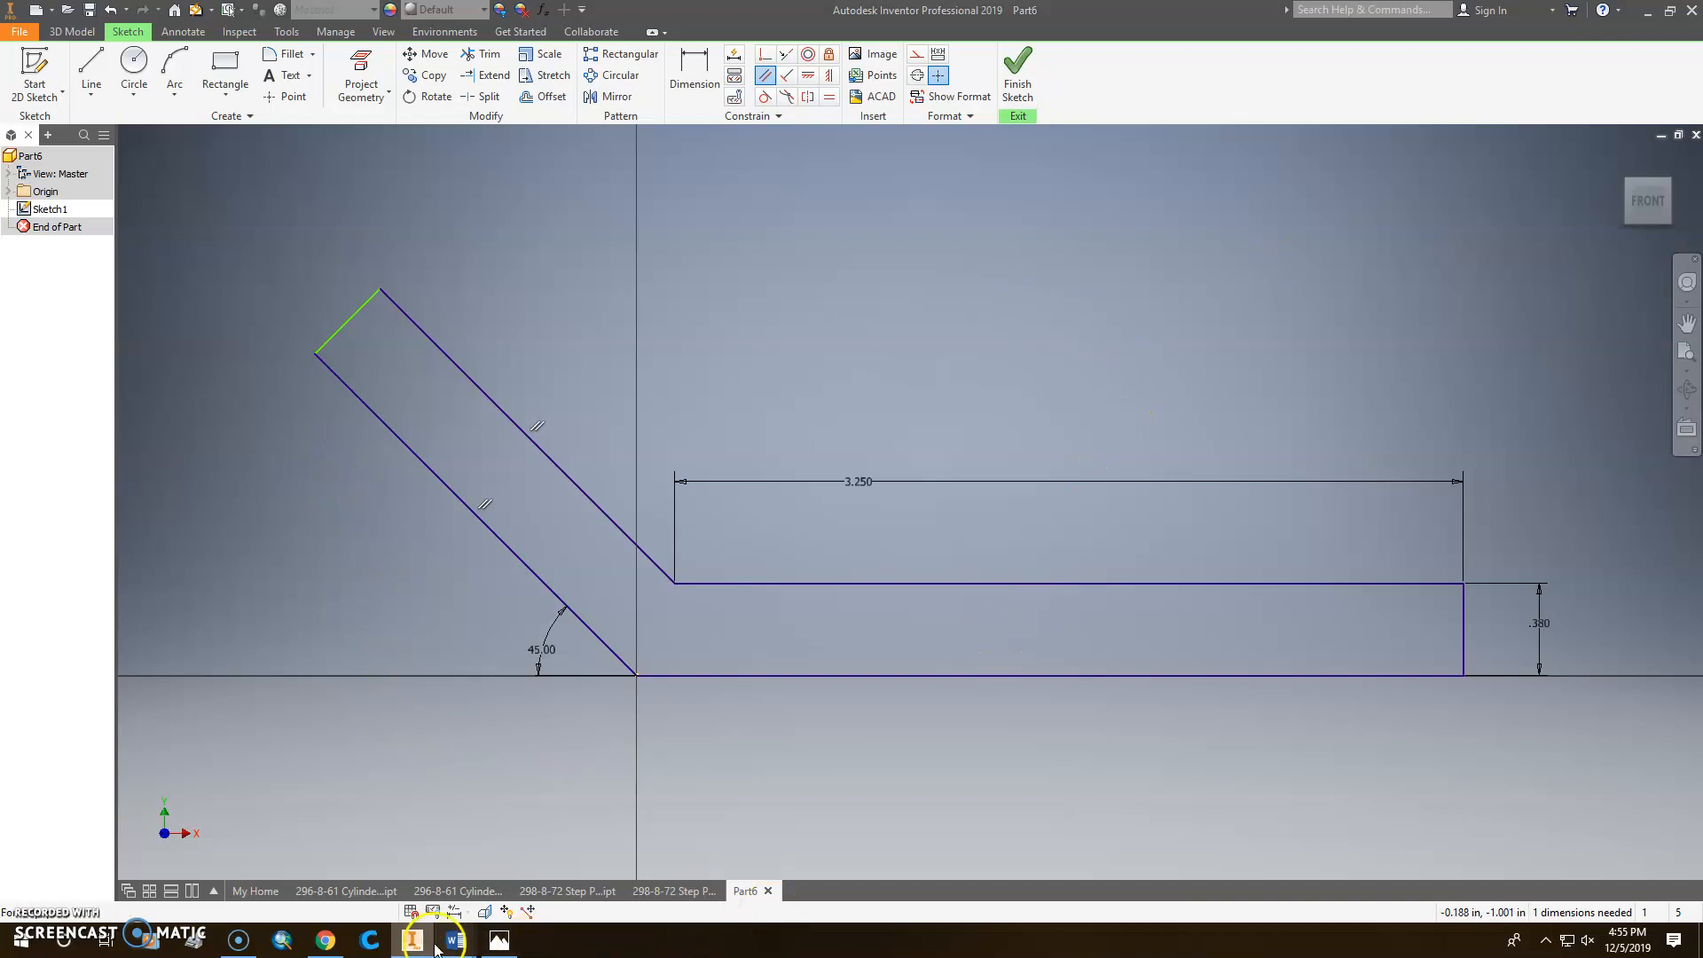
Check the arm length on the clamp drawing, add an aligned 1+.75 in dimension to the slanted arm's inner edge, and finish the sketch.
left_click(497, 941)
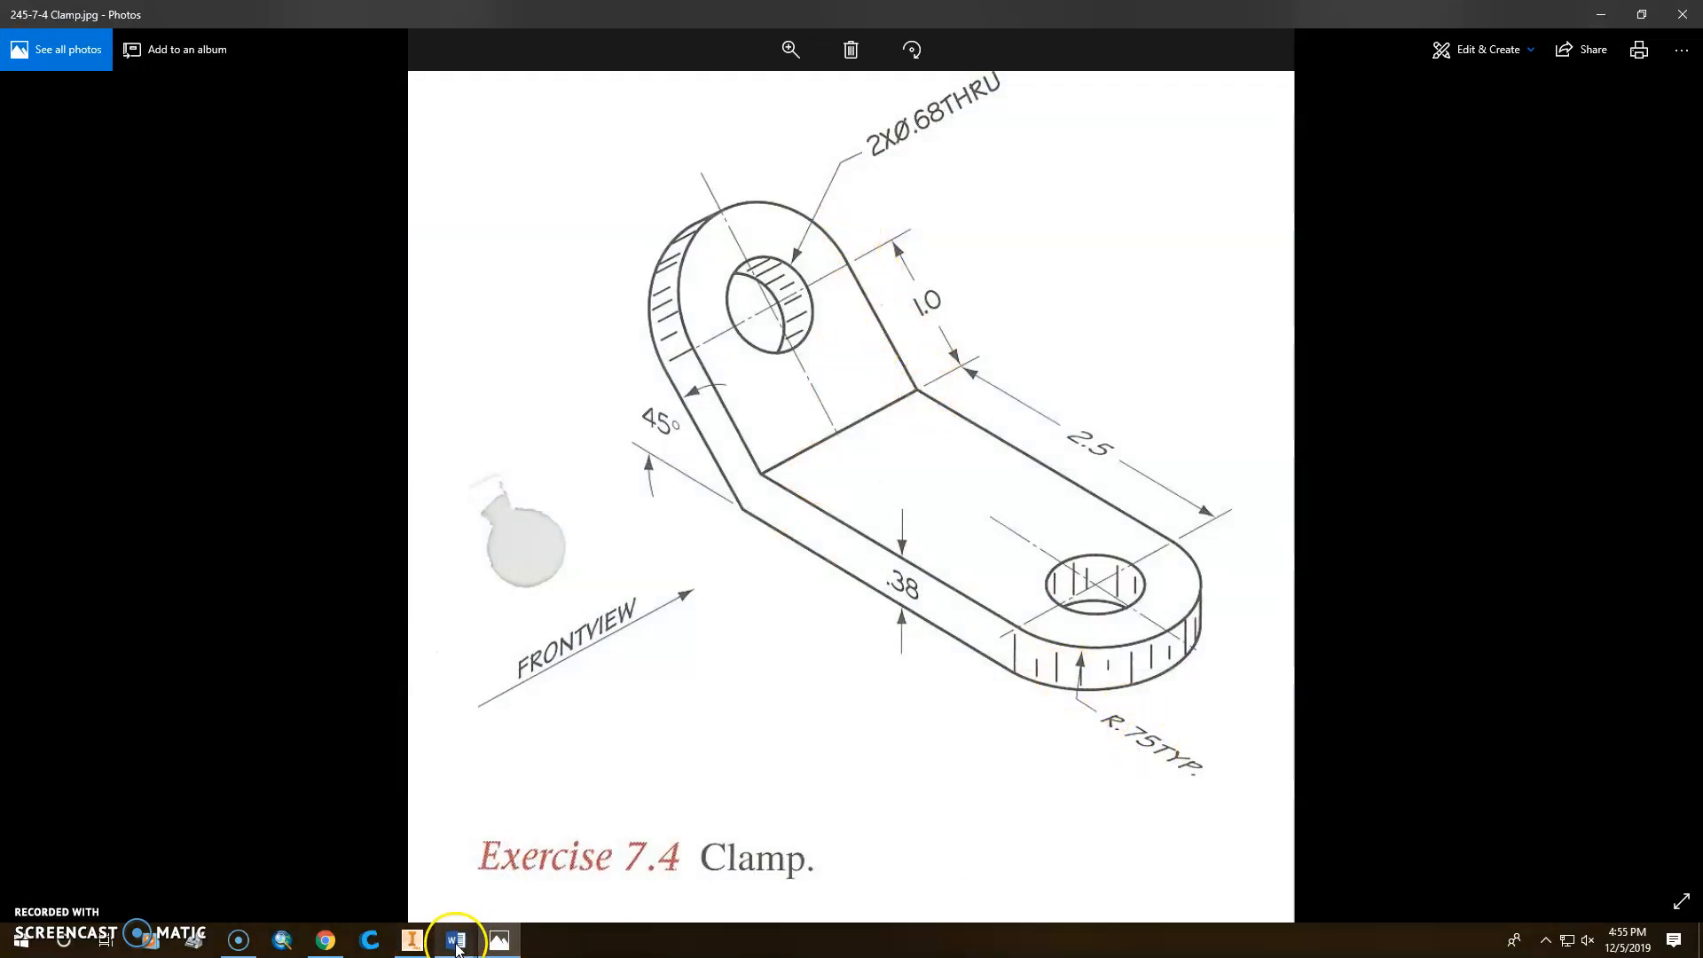
left_click(412, 940)
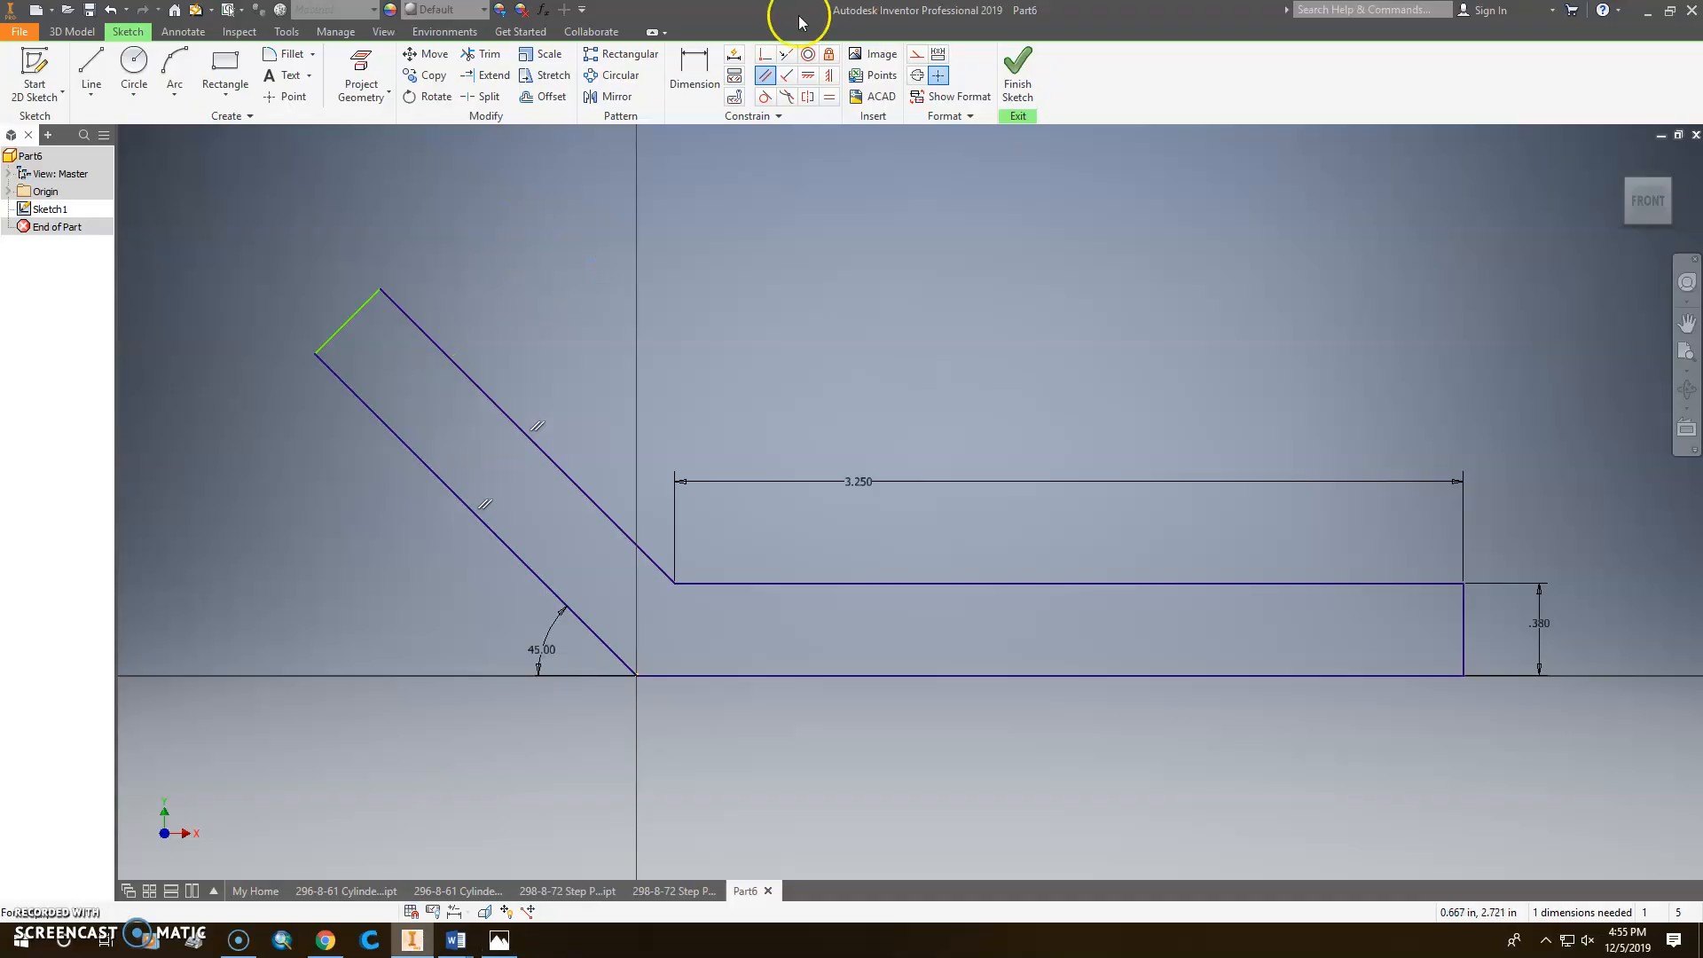
left_click(696, 63)
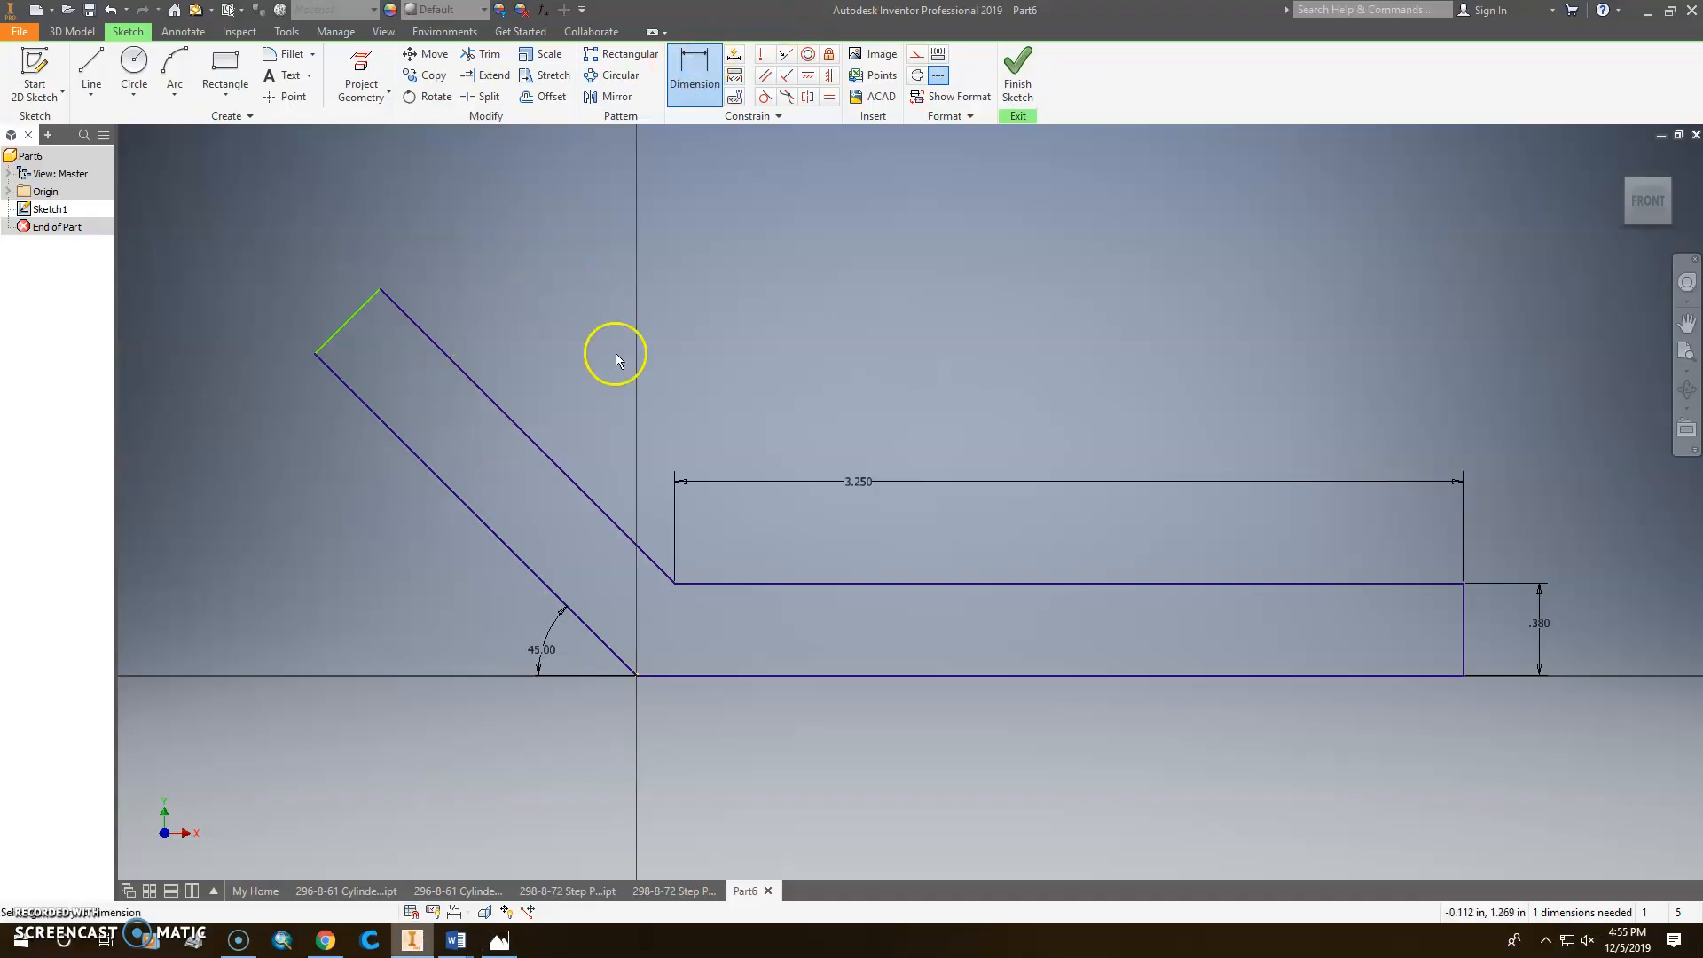
left_click(550, 454)
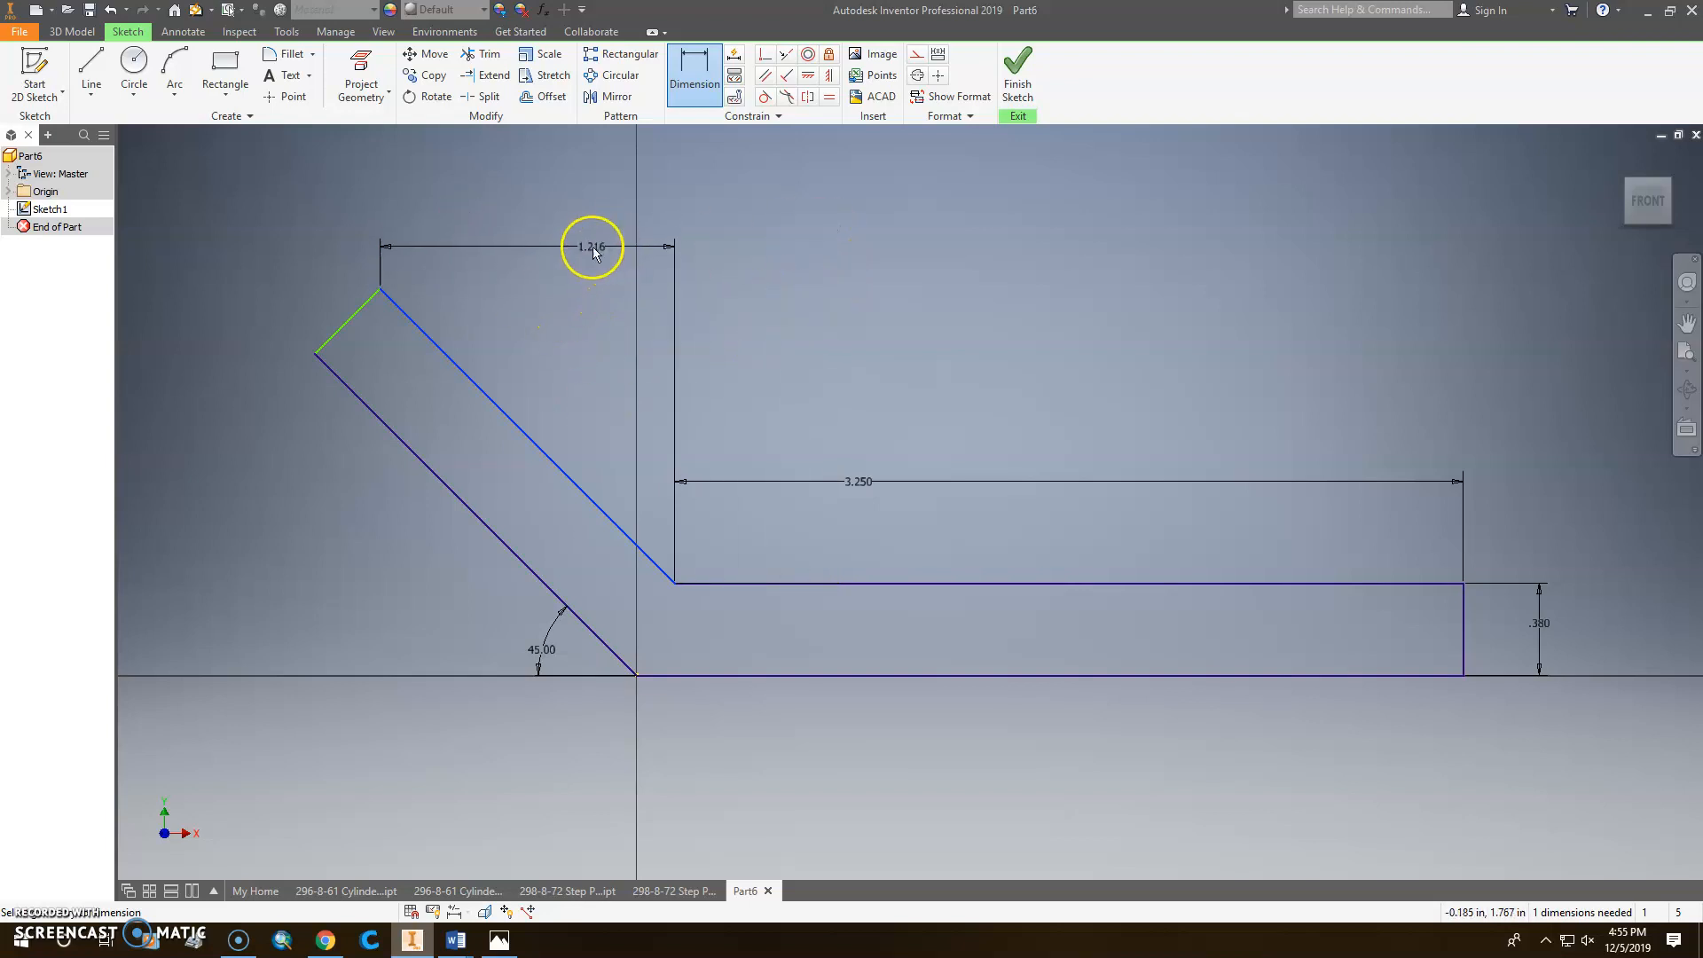
right_click(589, 251)
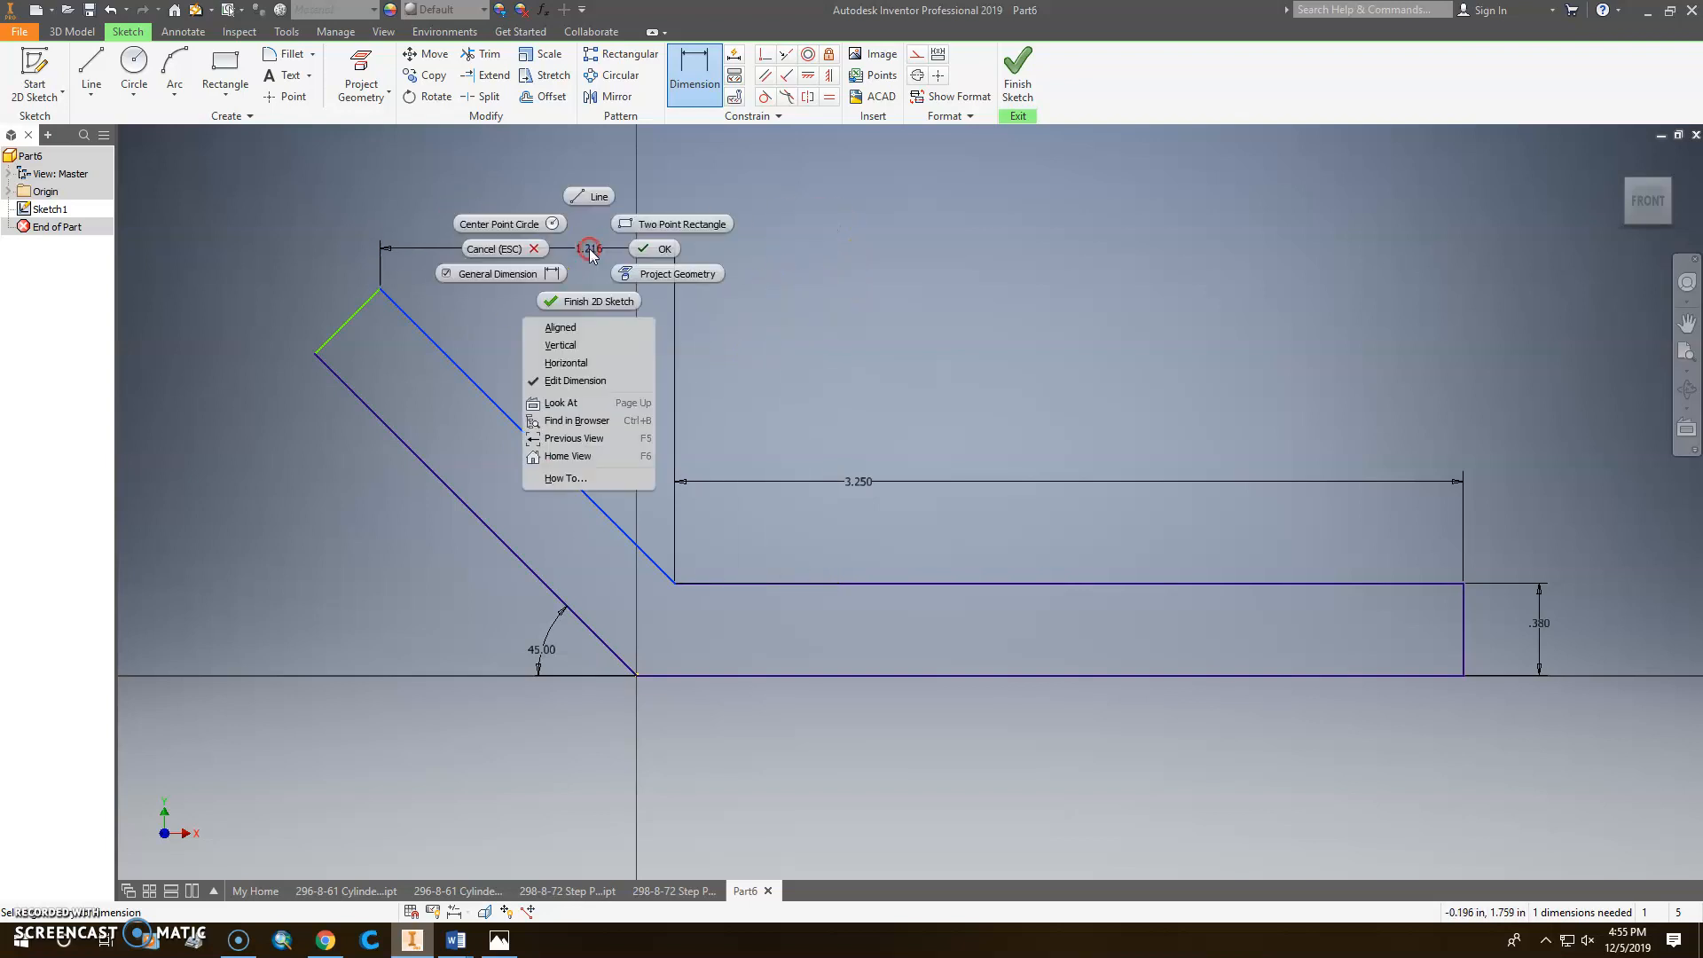
left_click(593, 328)
left_click(646, 323)
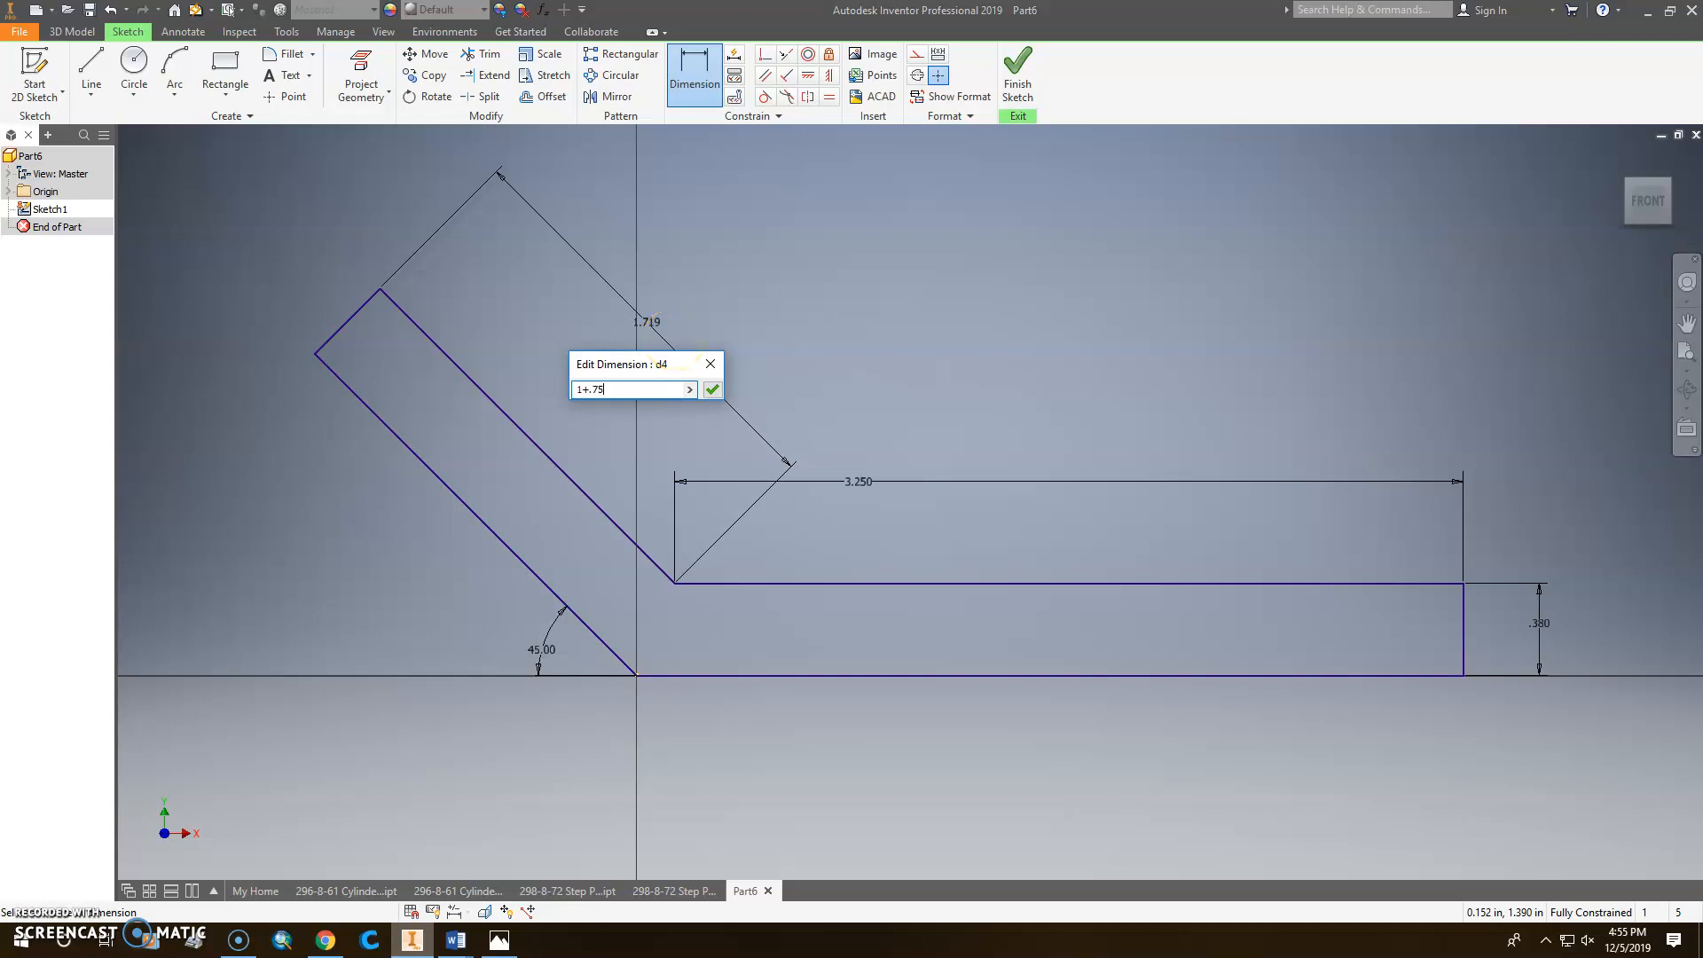
key("Return")
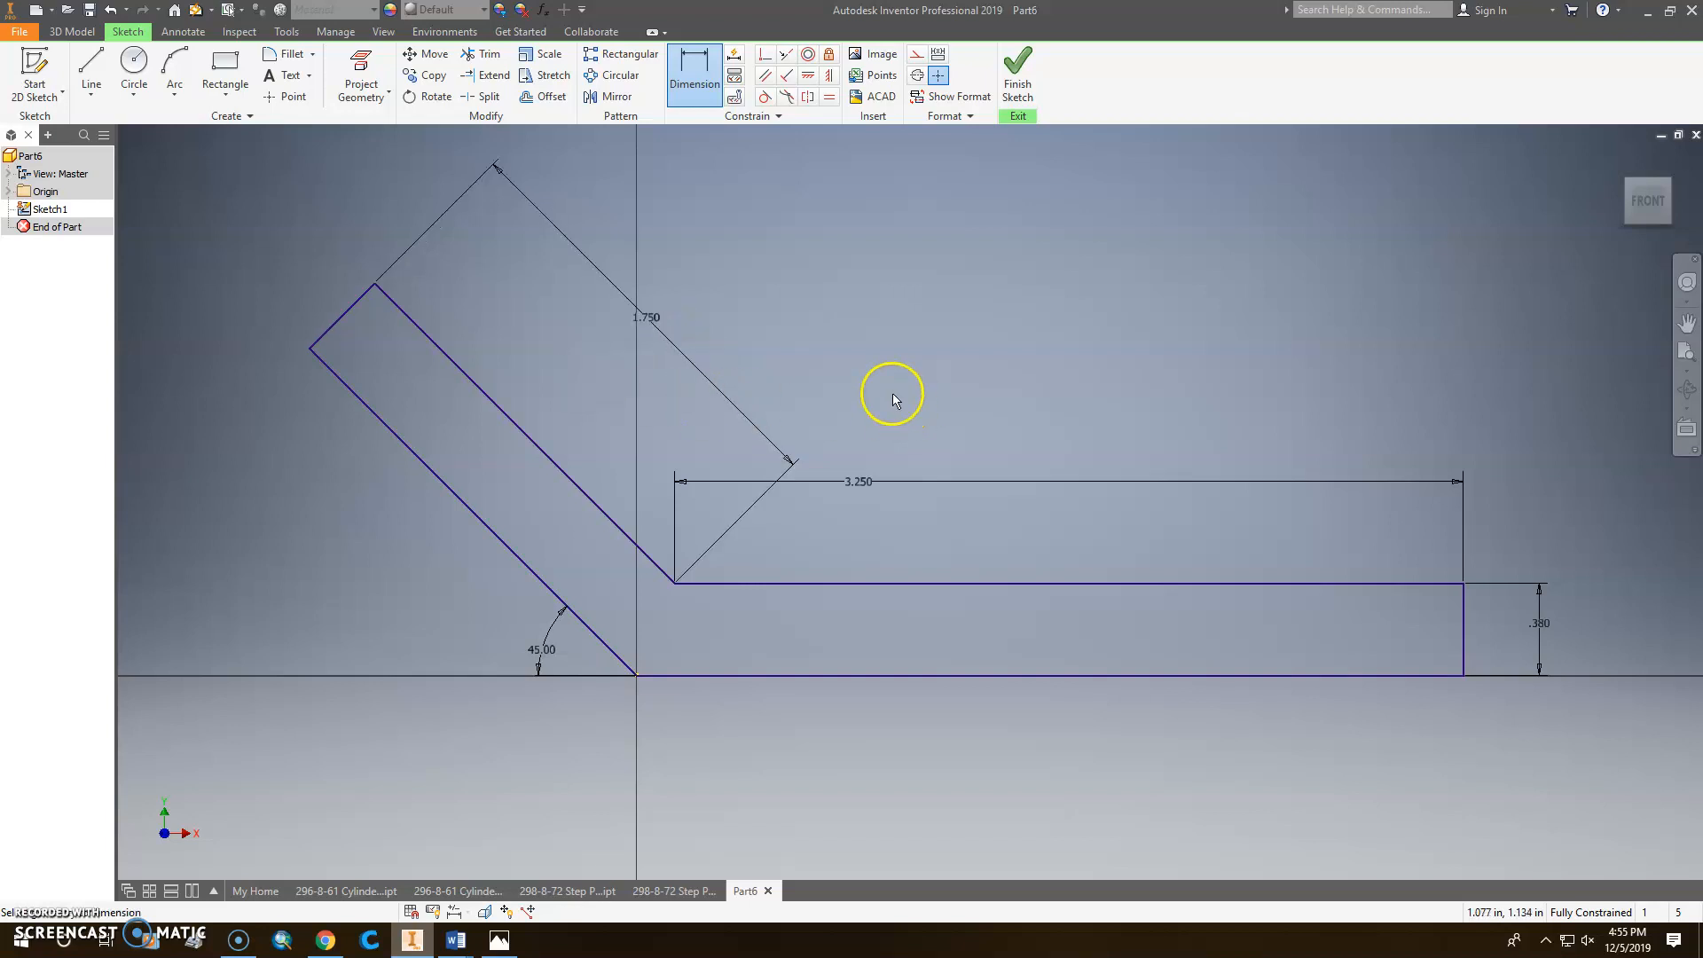
left_click(1020, 102)
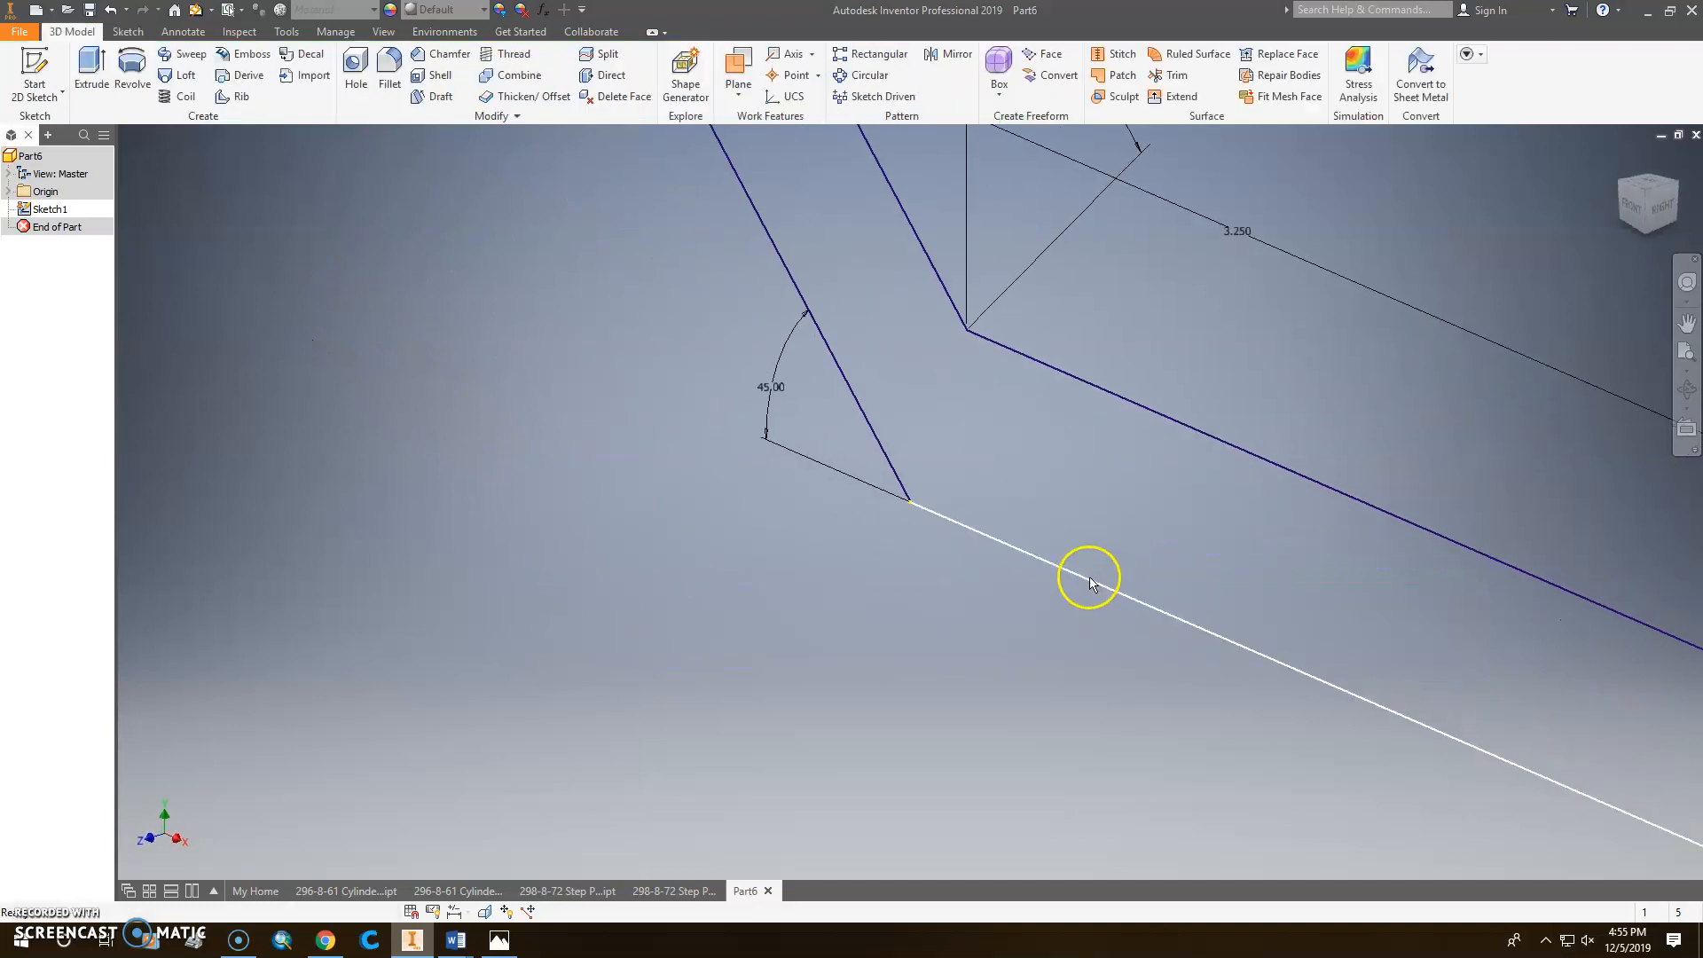
Extrude the bent profile by .75*2 in in the flipped direction, checking the width against the R.75 on the clamp drawing.
left_click(91, 71)
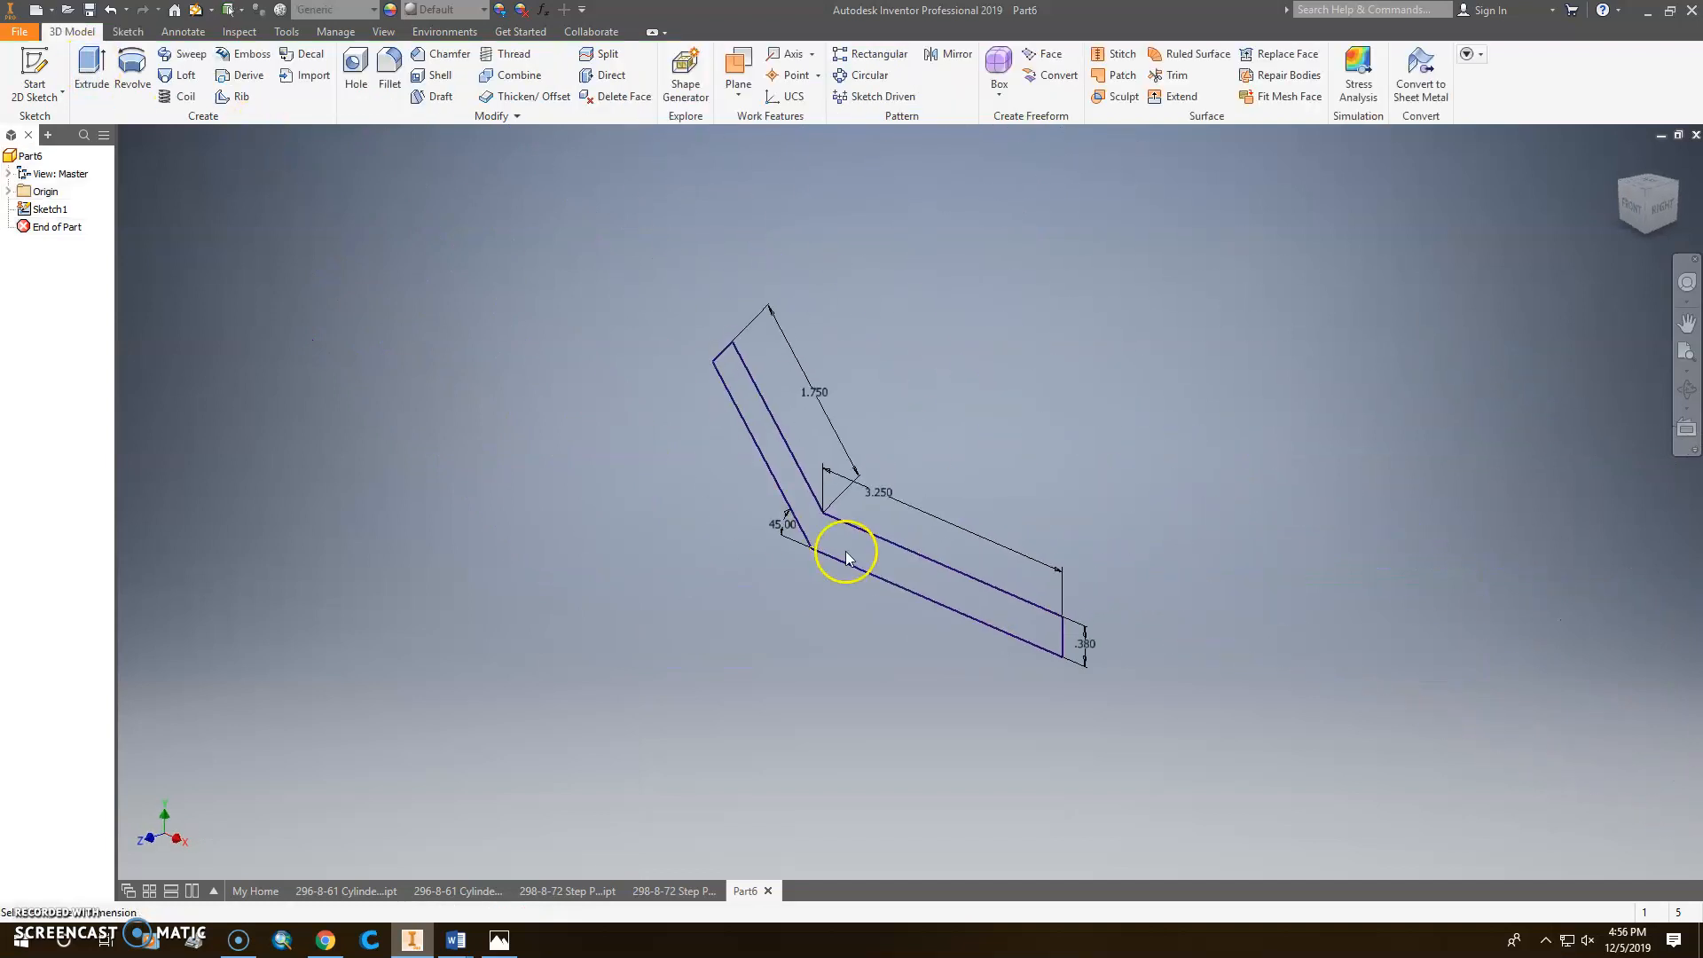
left_click(326, 264)
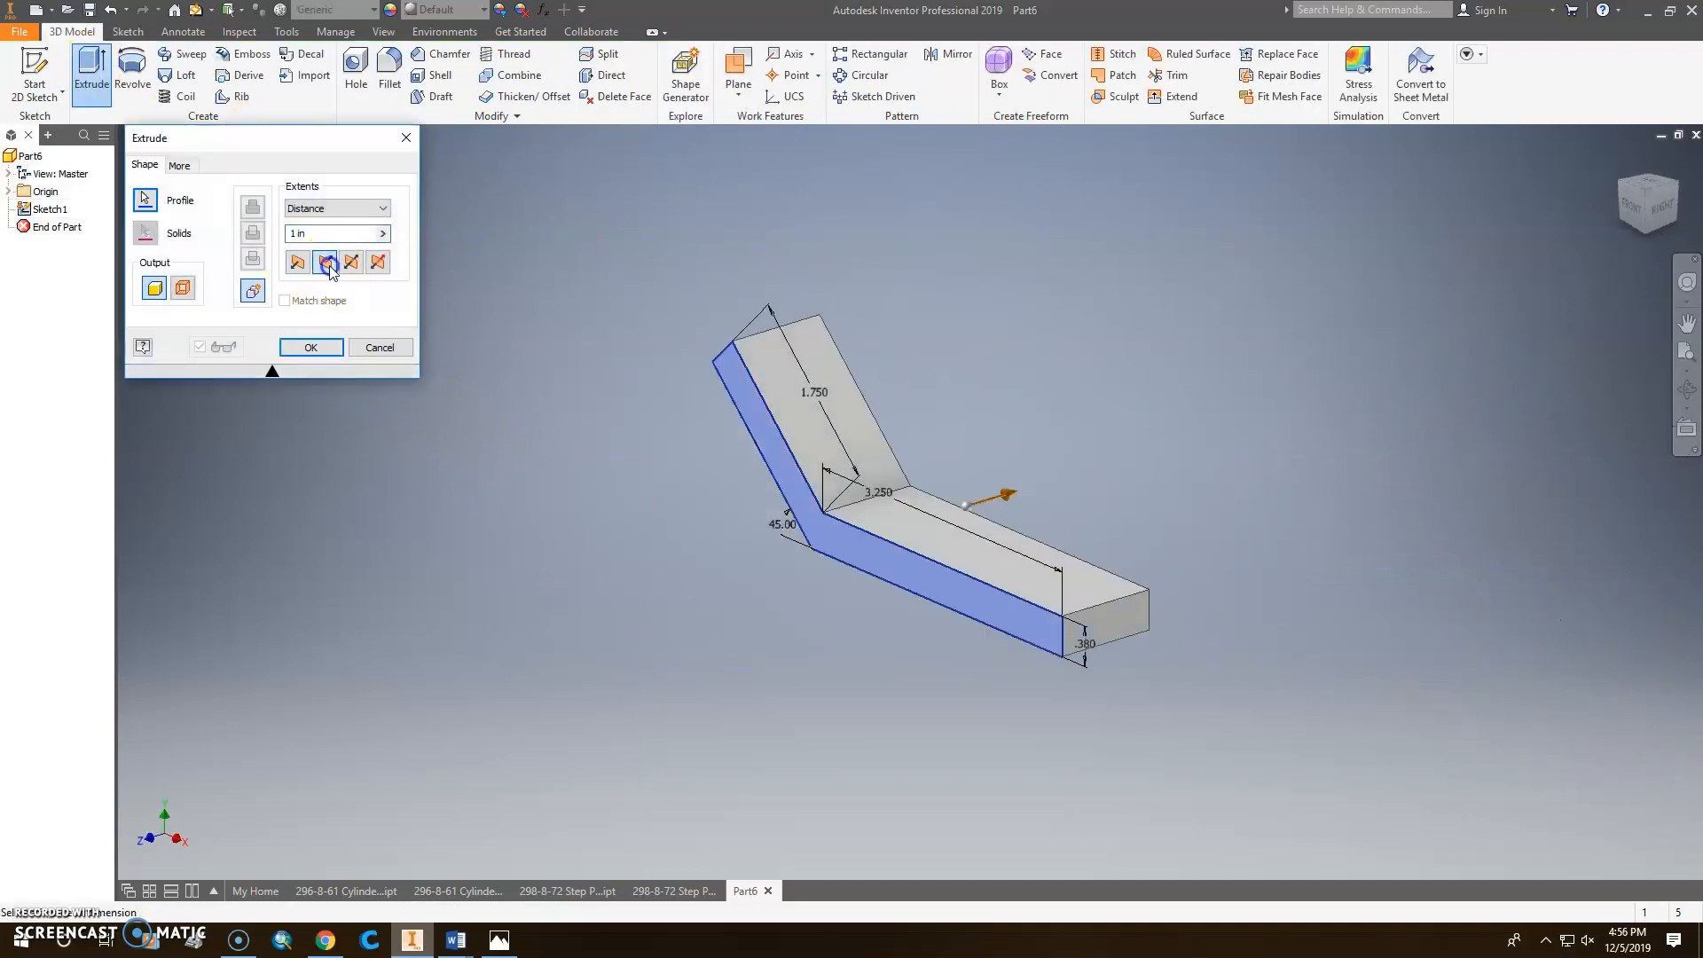
left_click(497, 942)
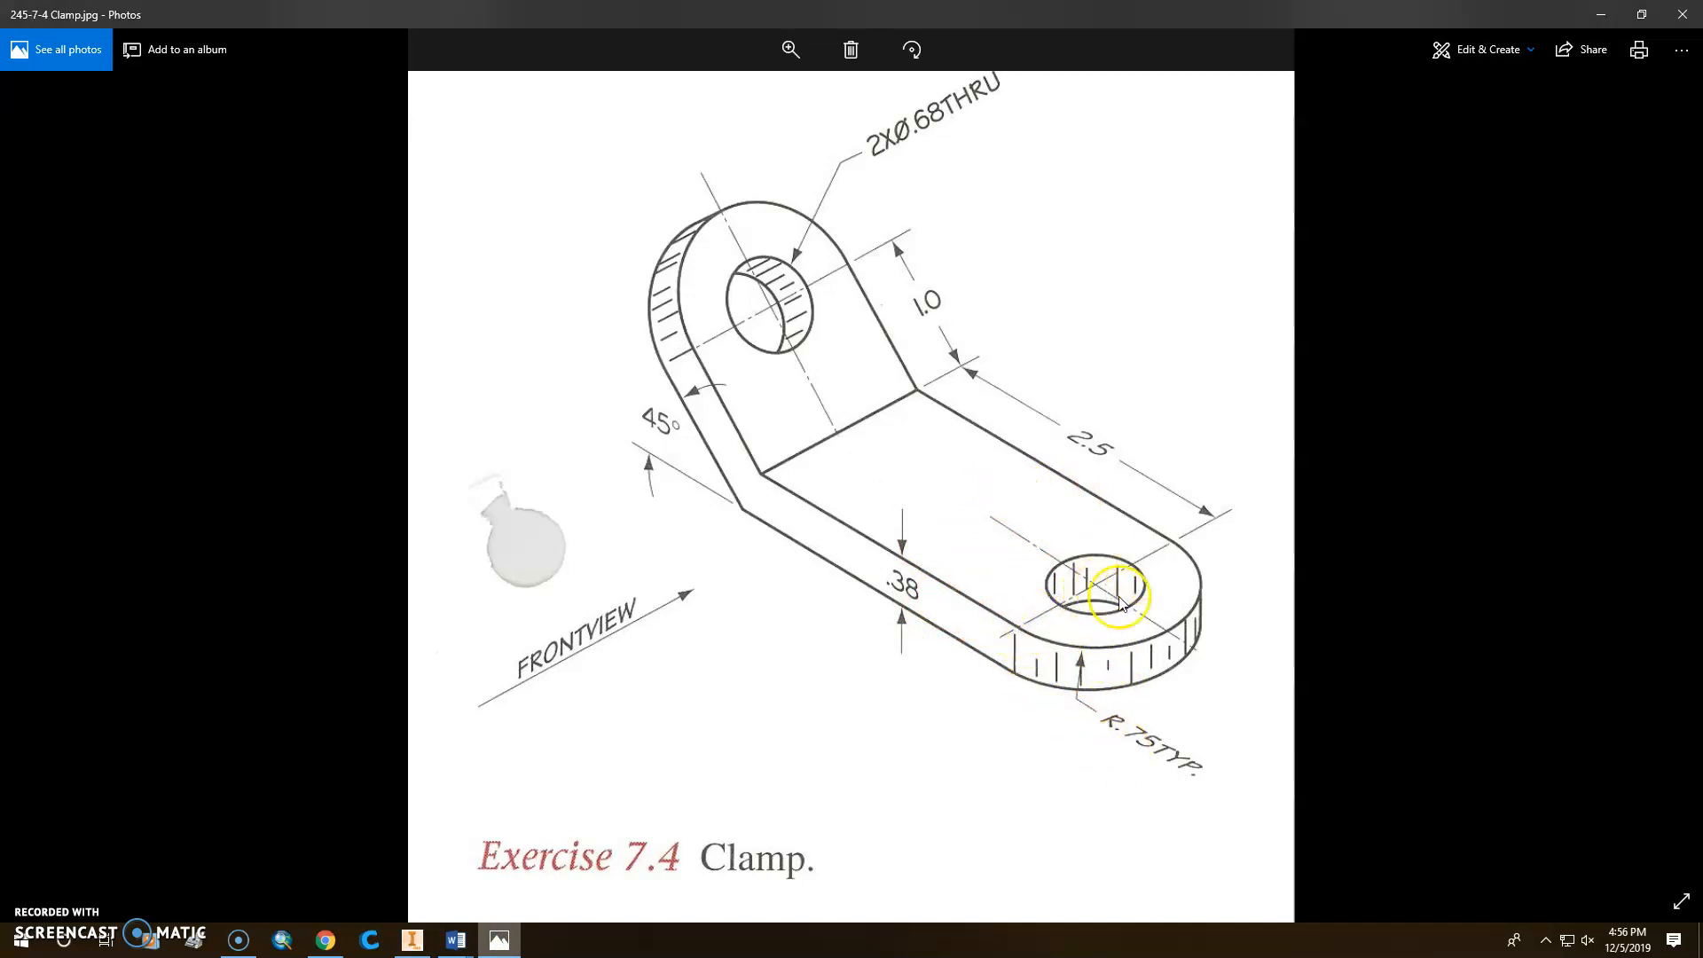
left_click(421, 949)
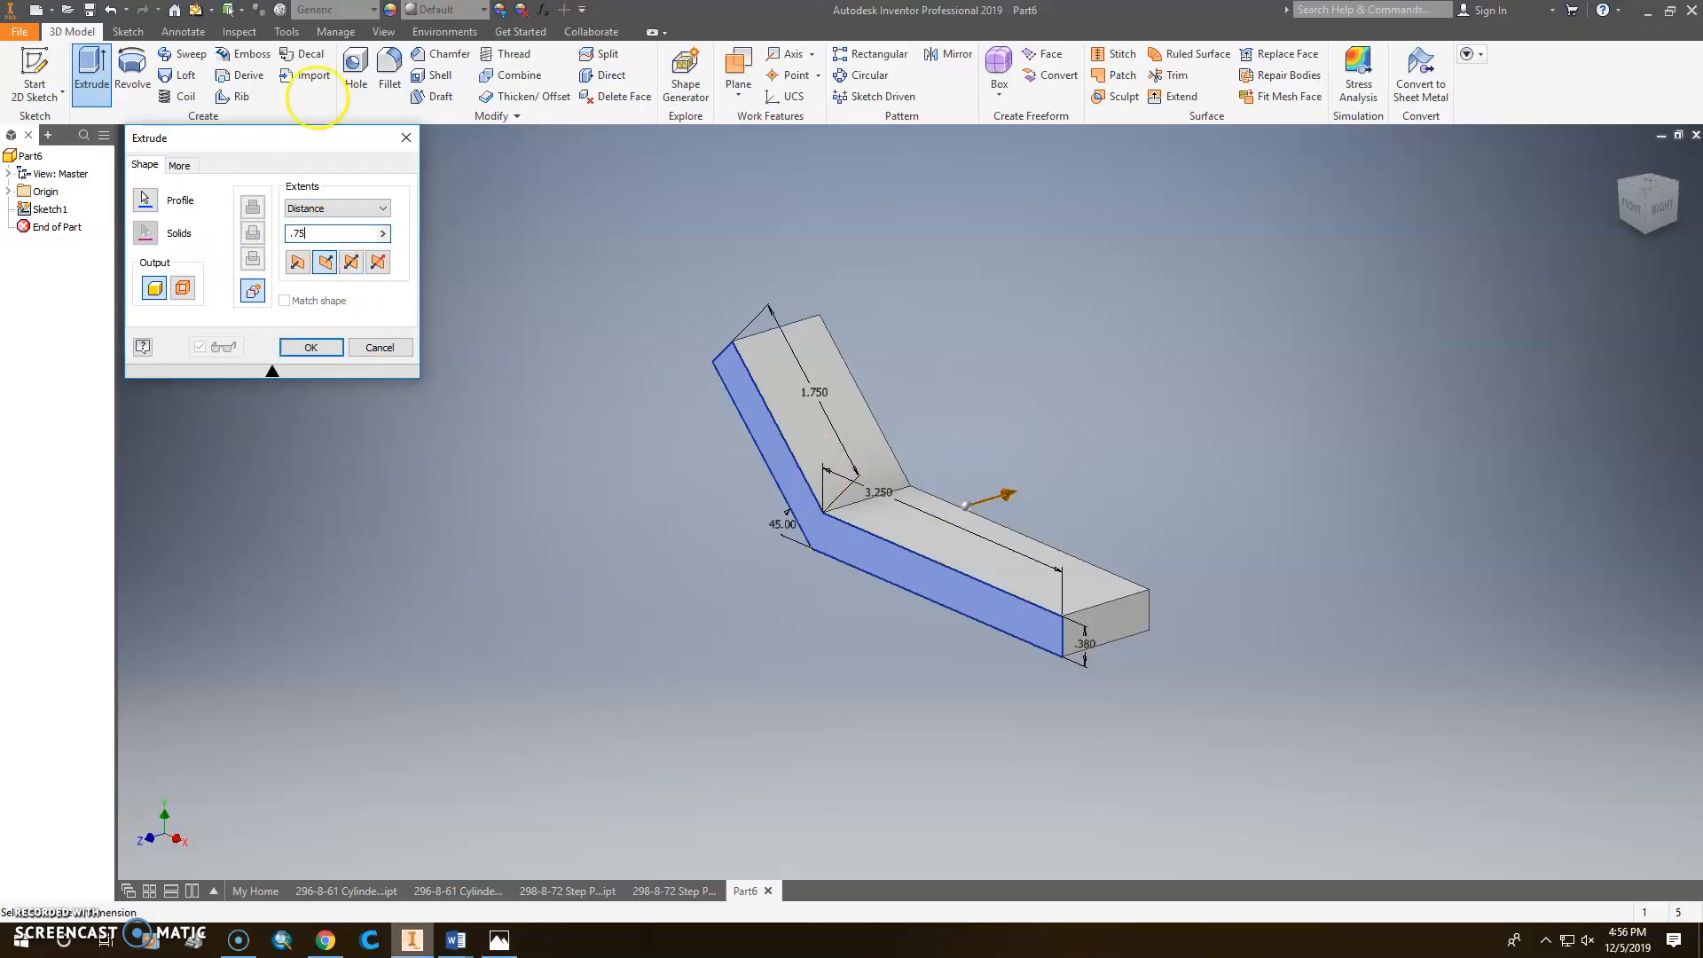
type("\"")
type("2")
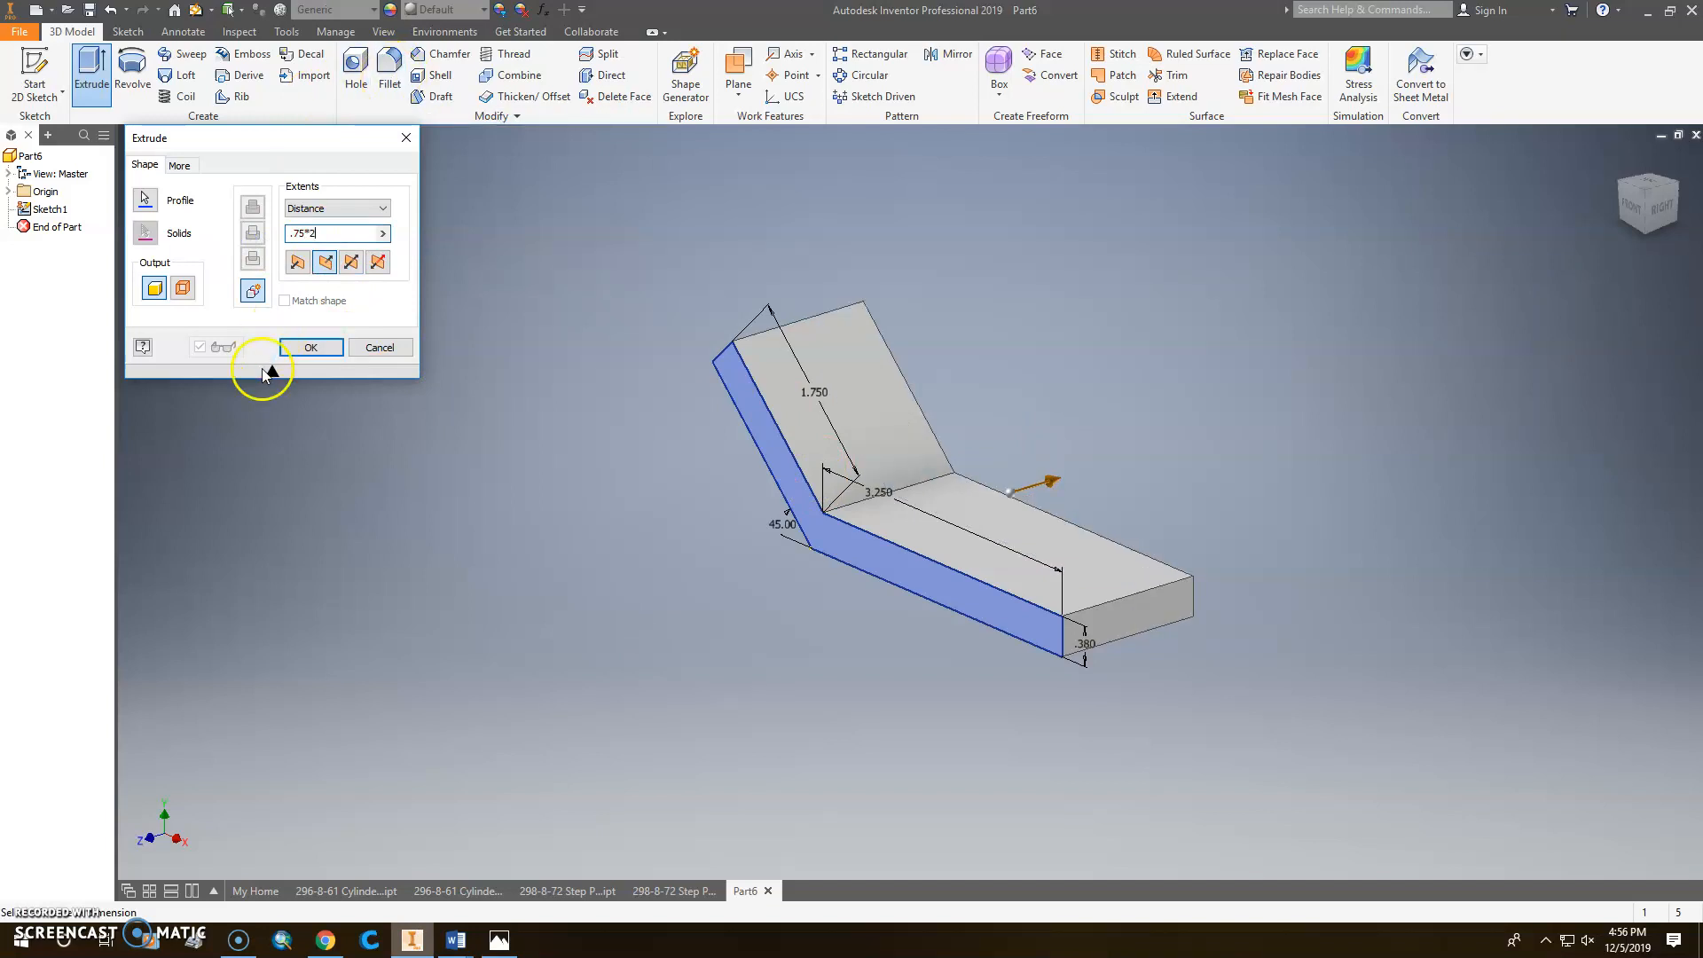
left_click(327, 349)
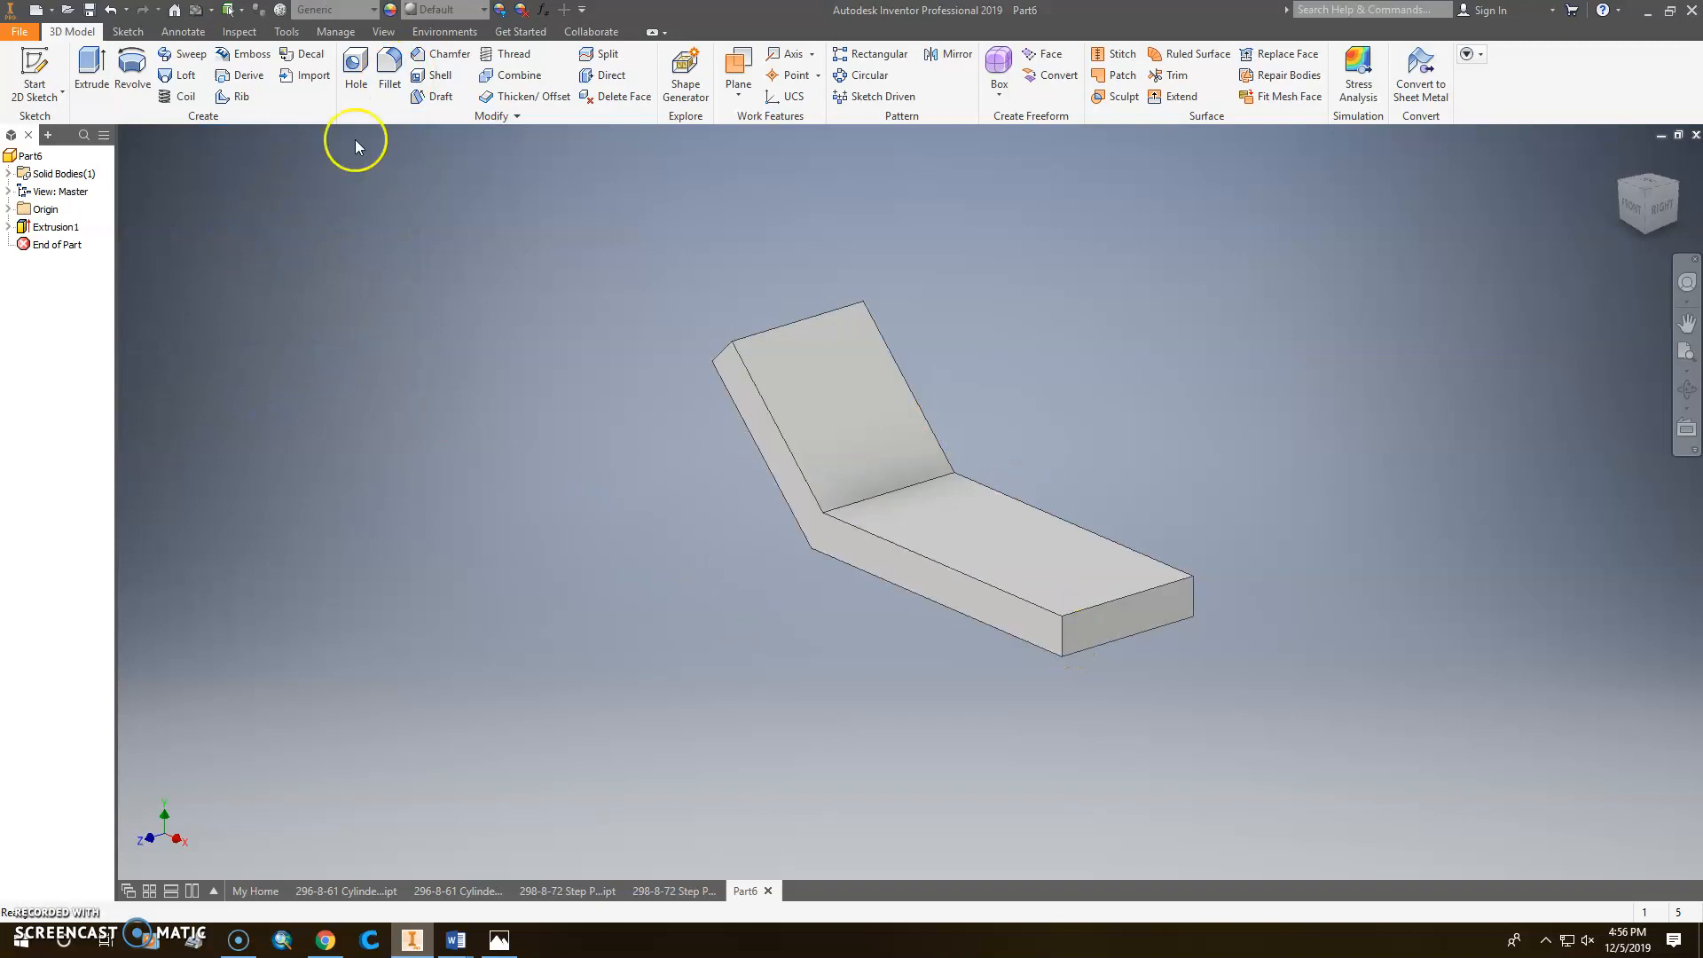
Fillet the four corner edges at the ends of the flat leg and the slanted arm with a .75 in radius.
left_click(391, 70)
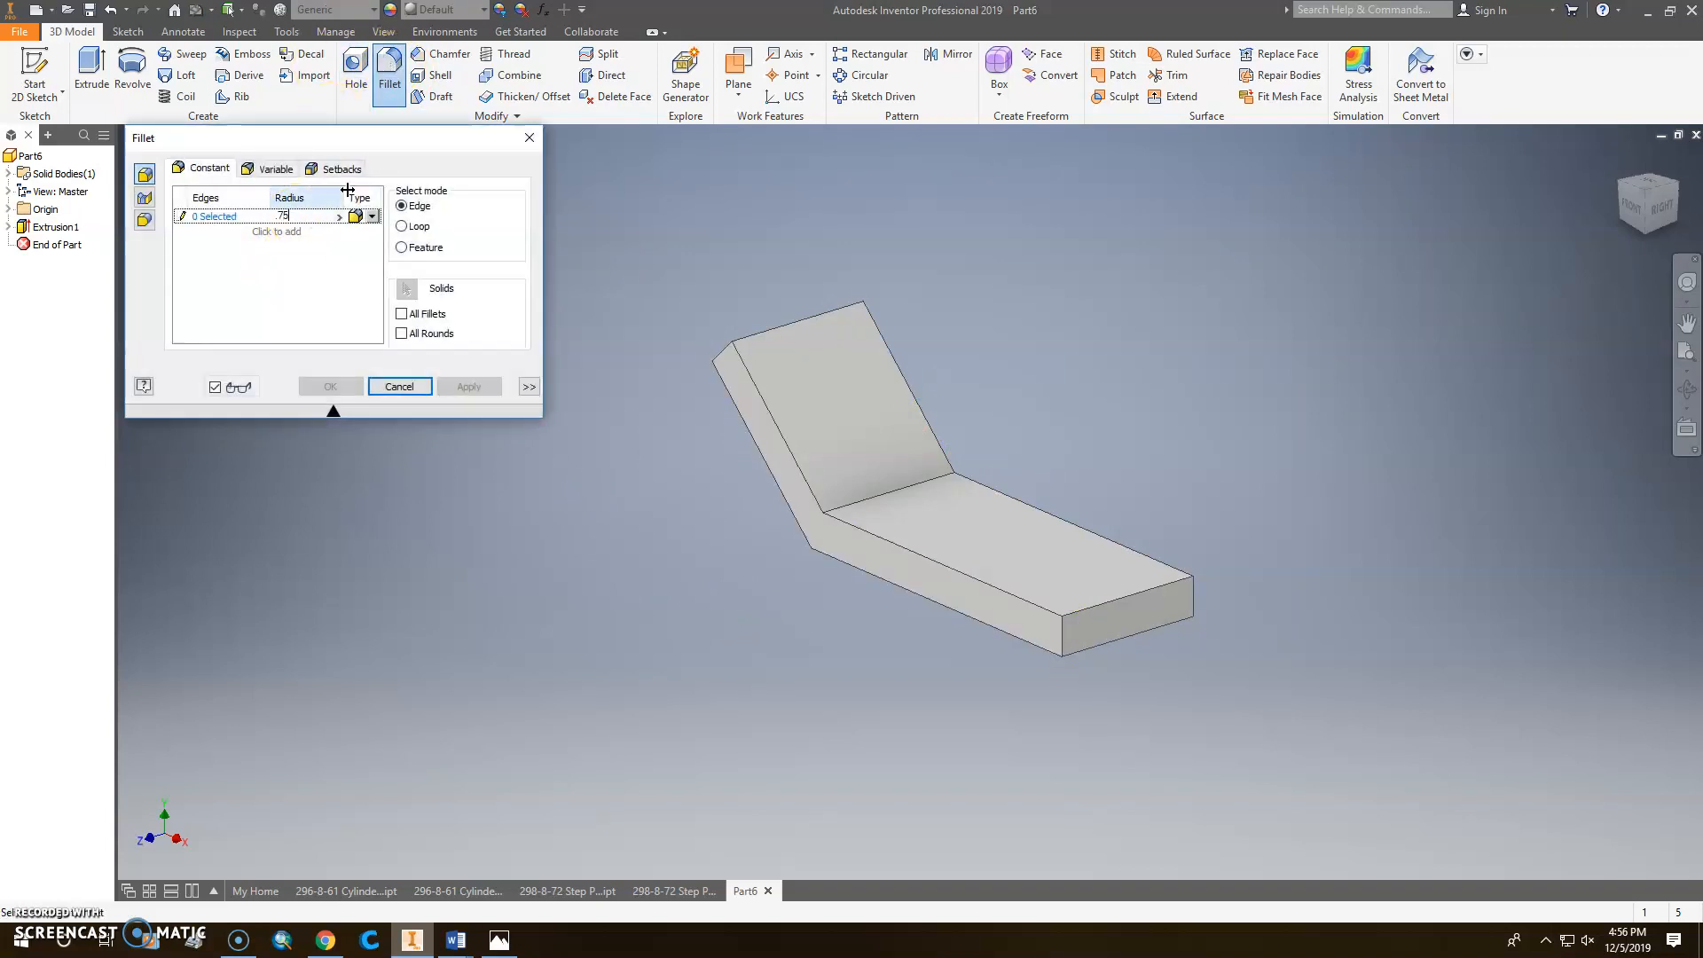
left_click(1062, 637)
left_click(1193, 599)
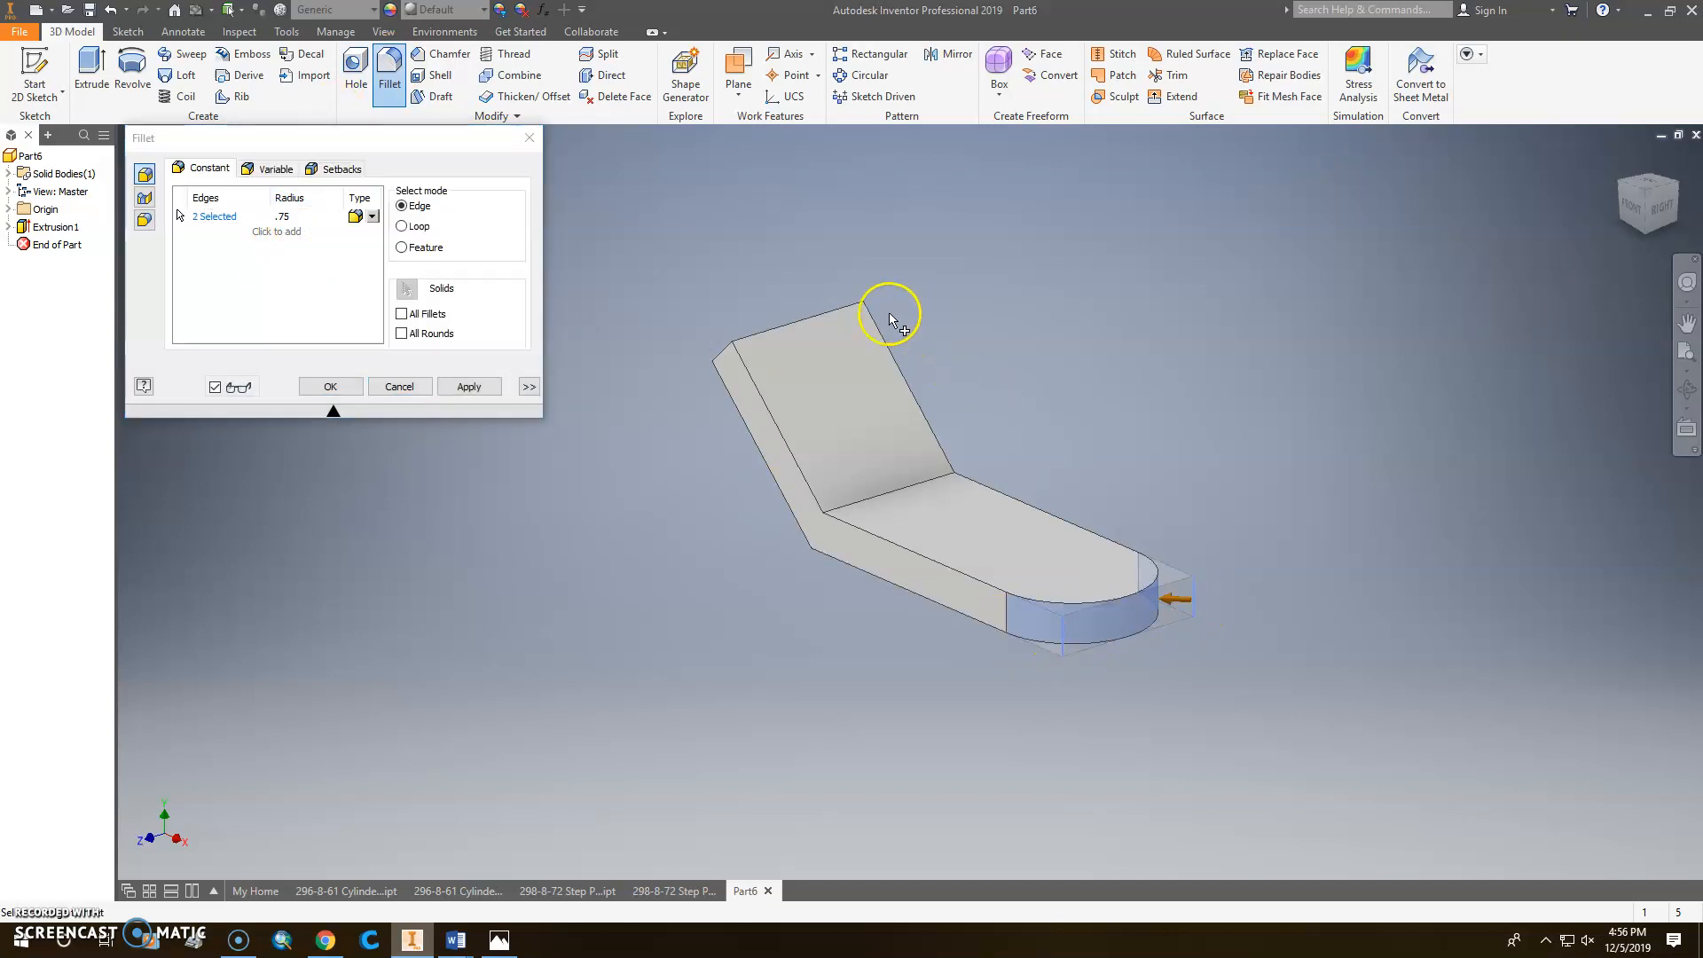
left_click(856, 311)
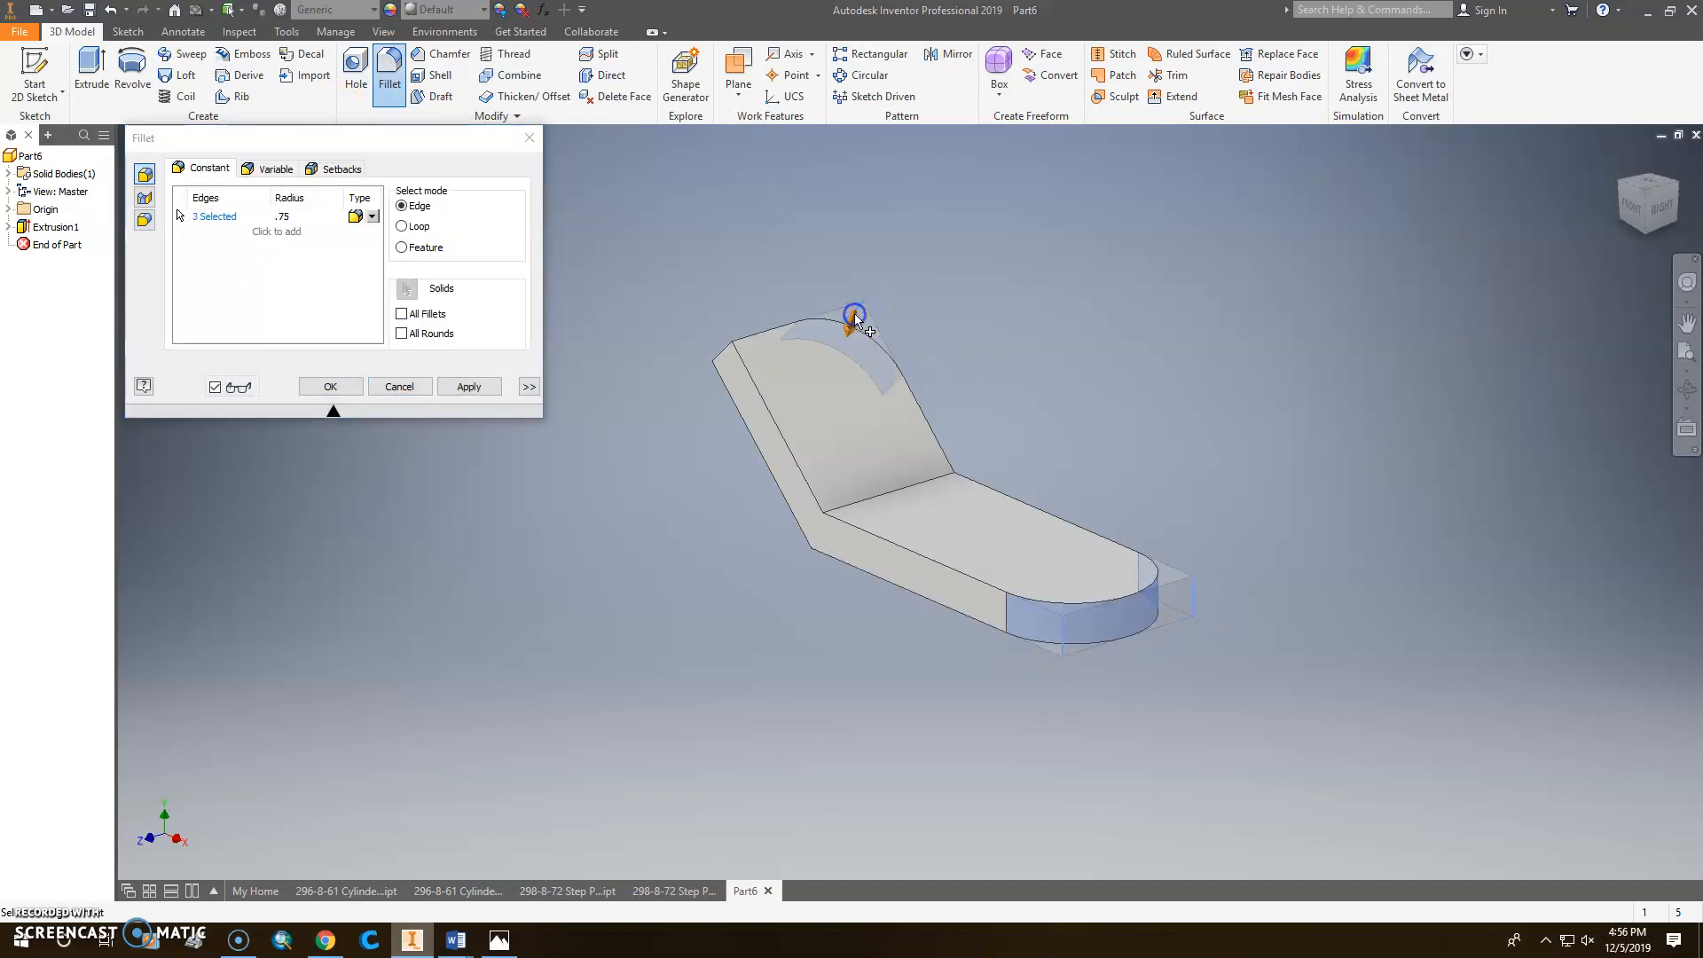
left_click(723, 360)
left_click(471, 387)
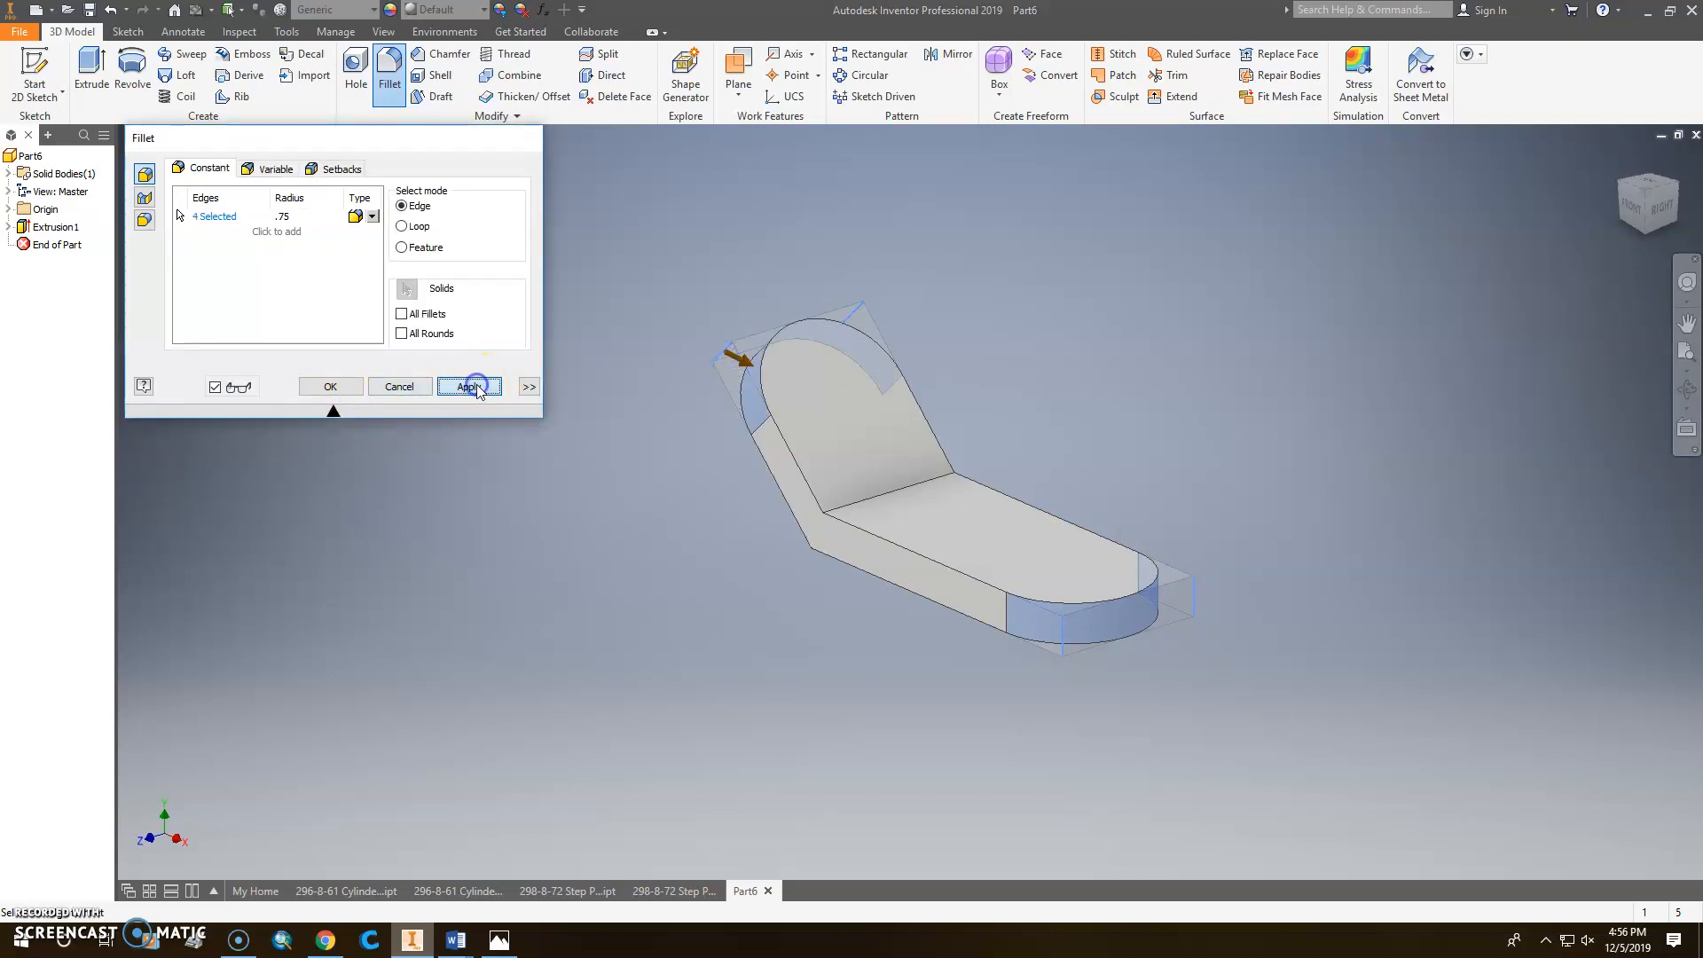
left_click(401, 387)
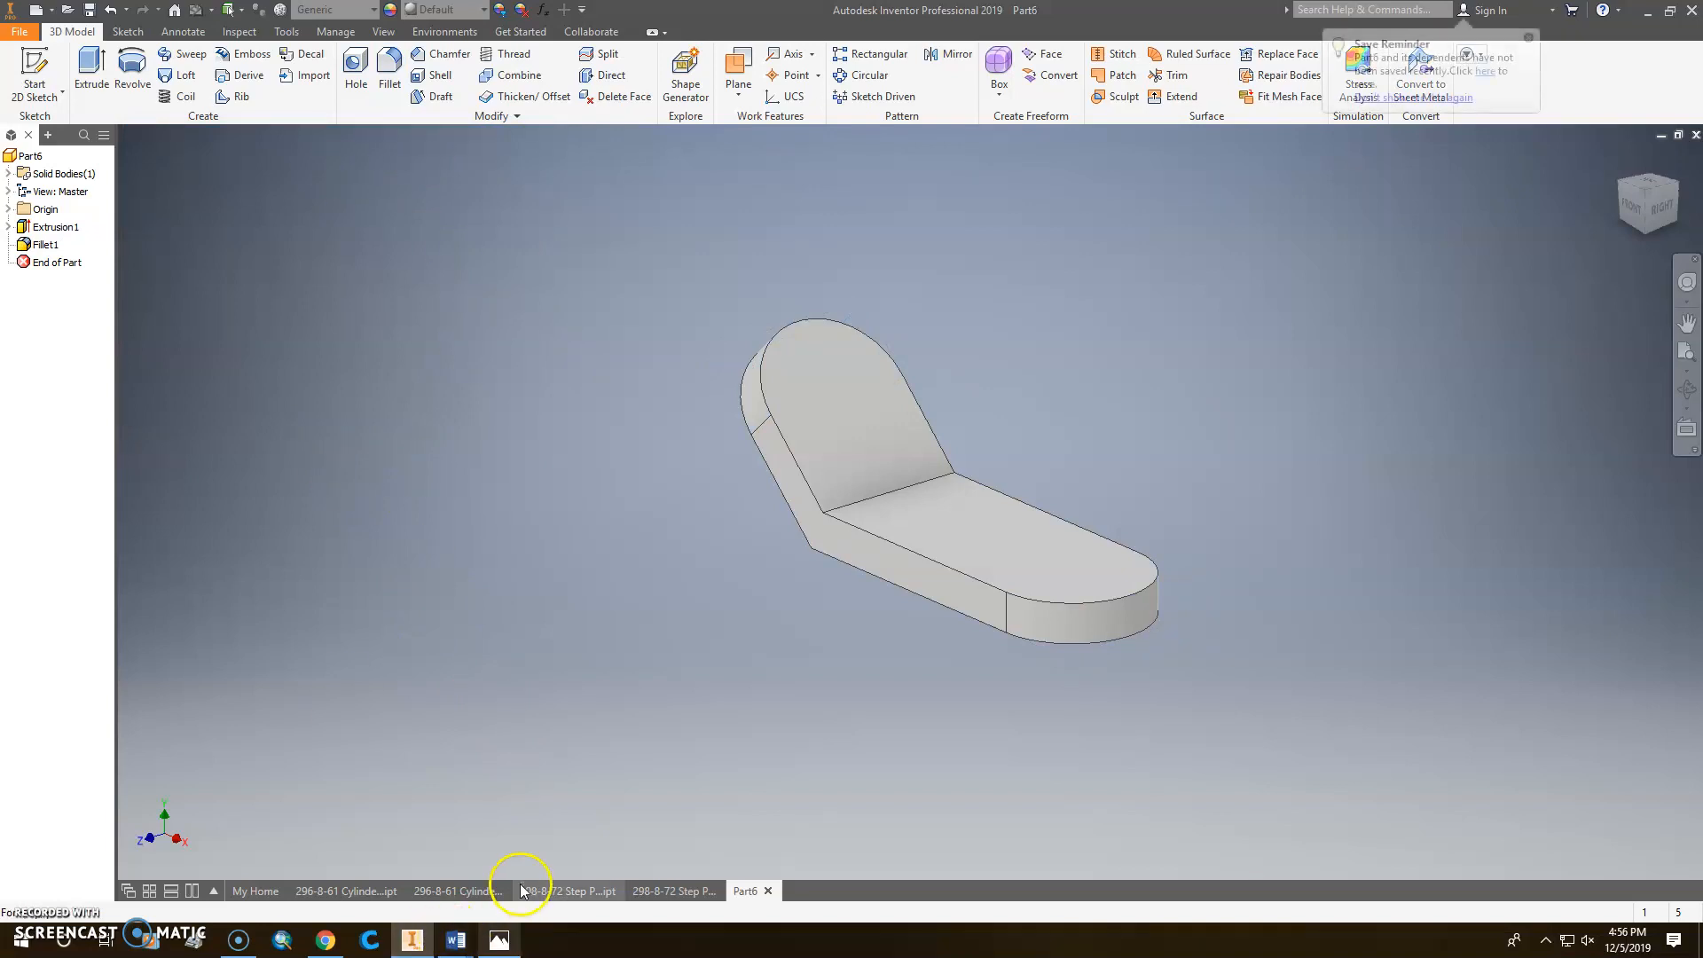
Check the hole size on the clamp drawing and add a .68 in through hole concentric with the slanted arm's rounded end.
left_click(500, 938)
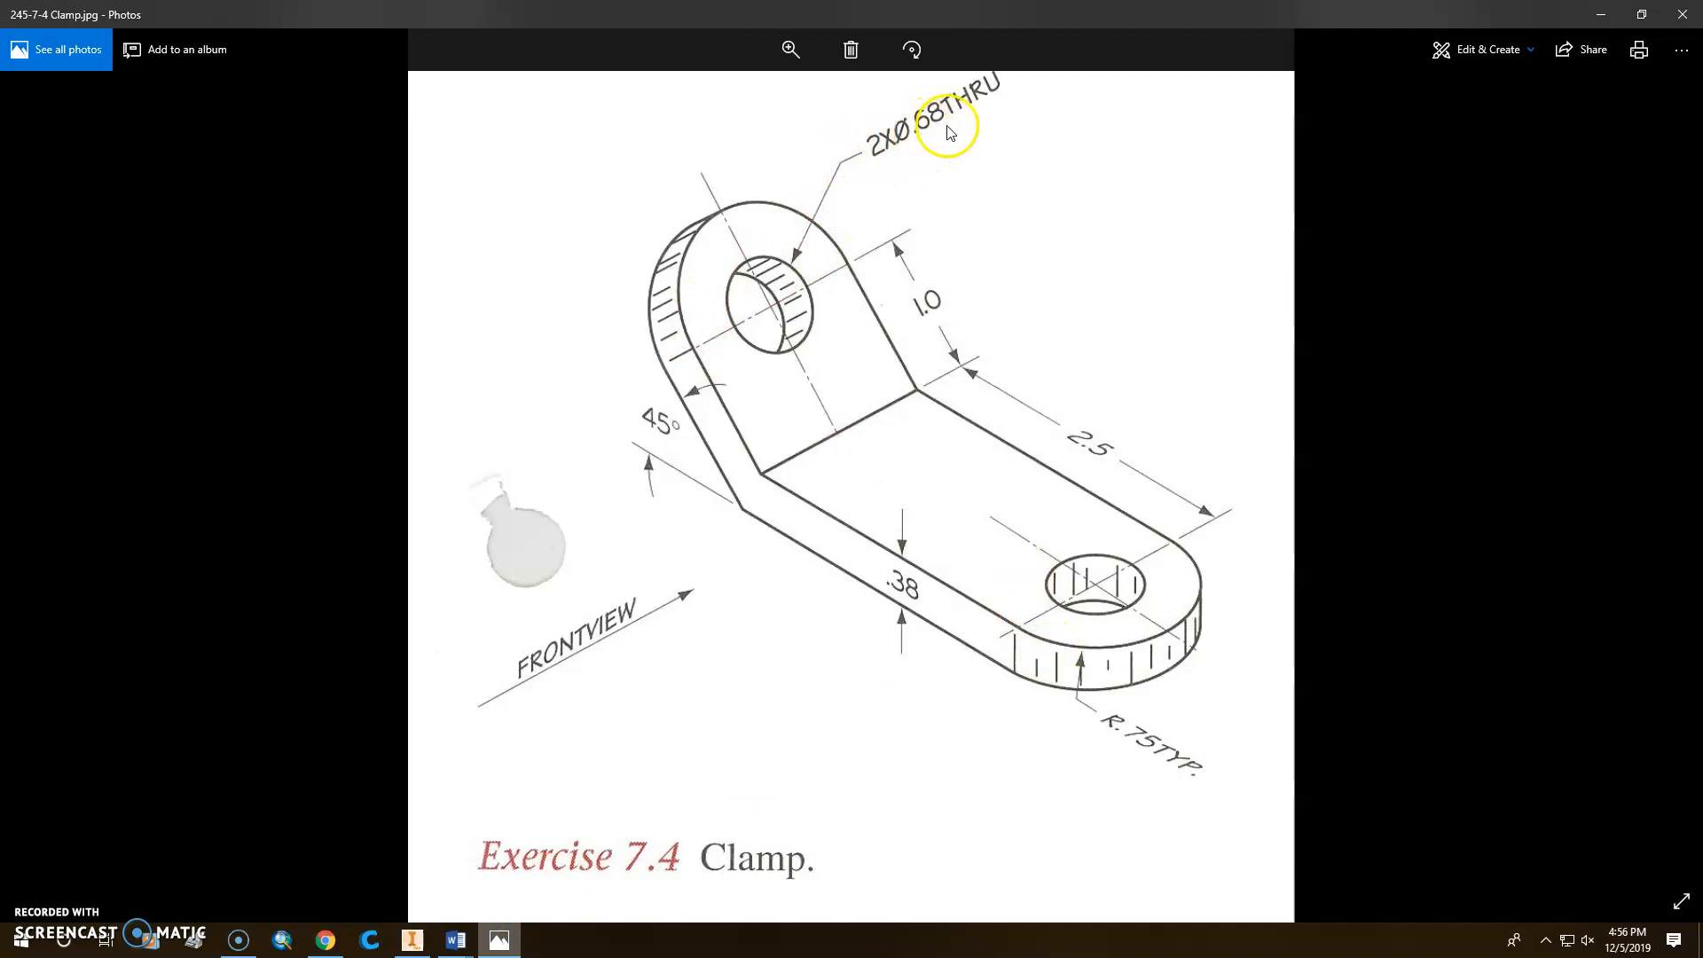
left_click(413, 940)
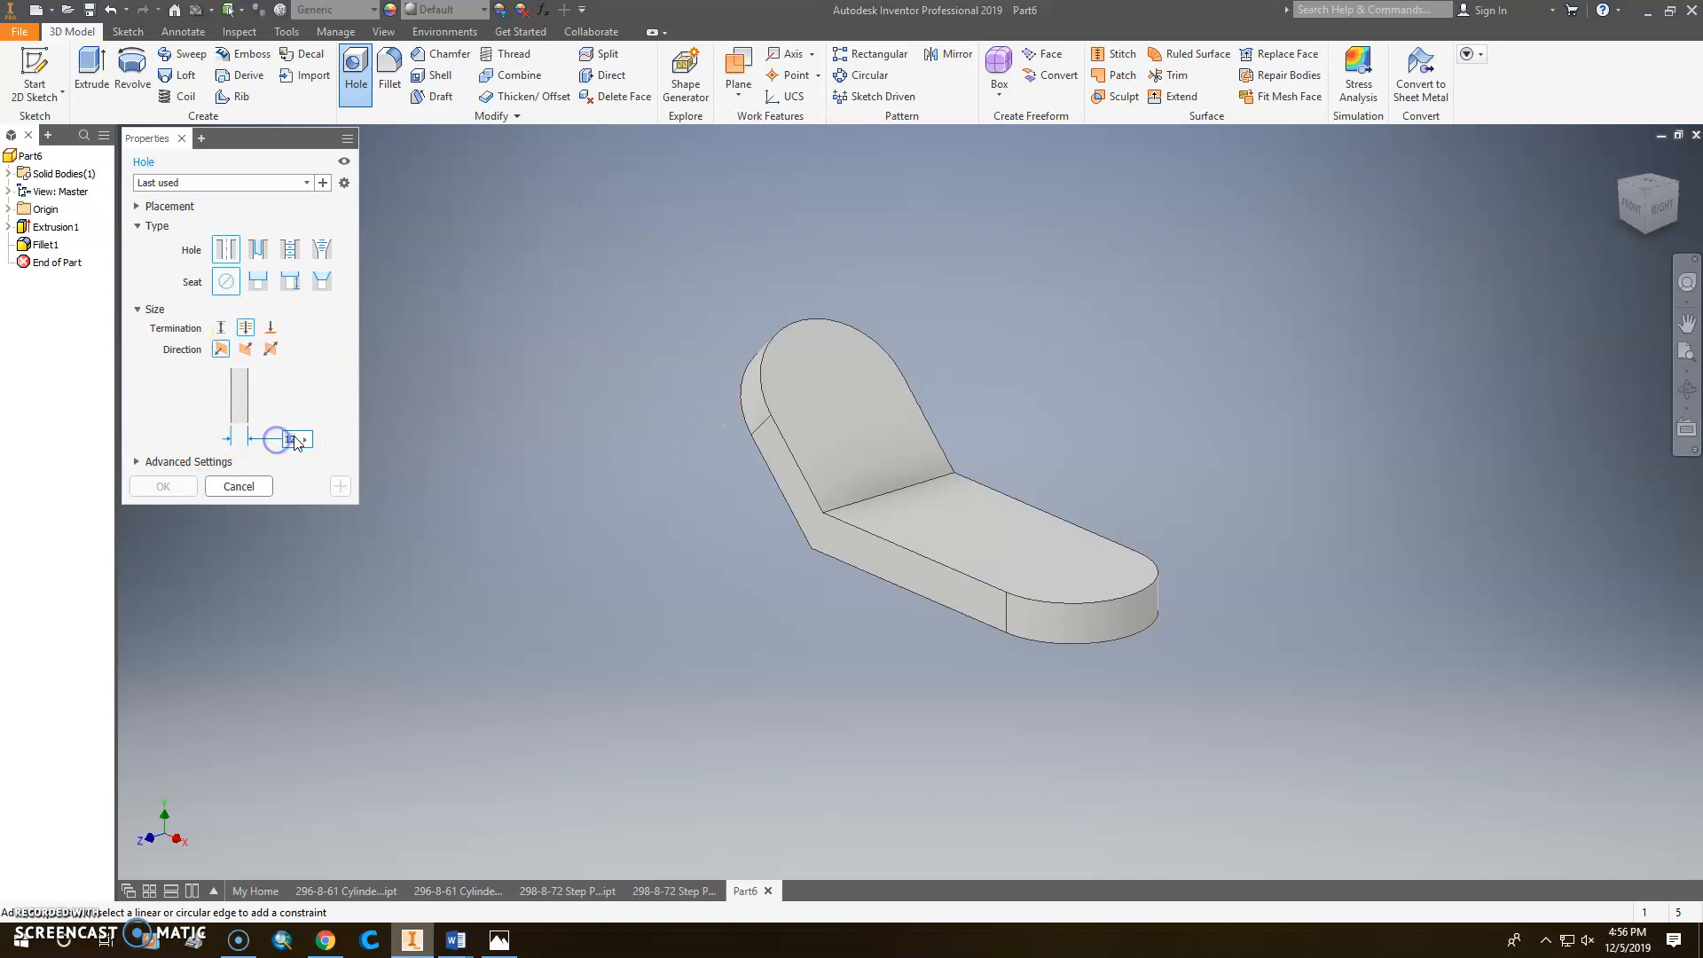
type(".68")
left_click(830, 382)
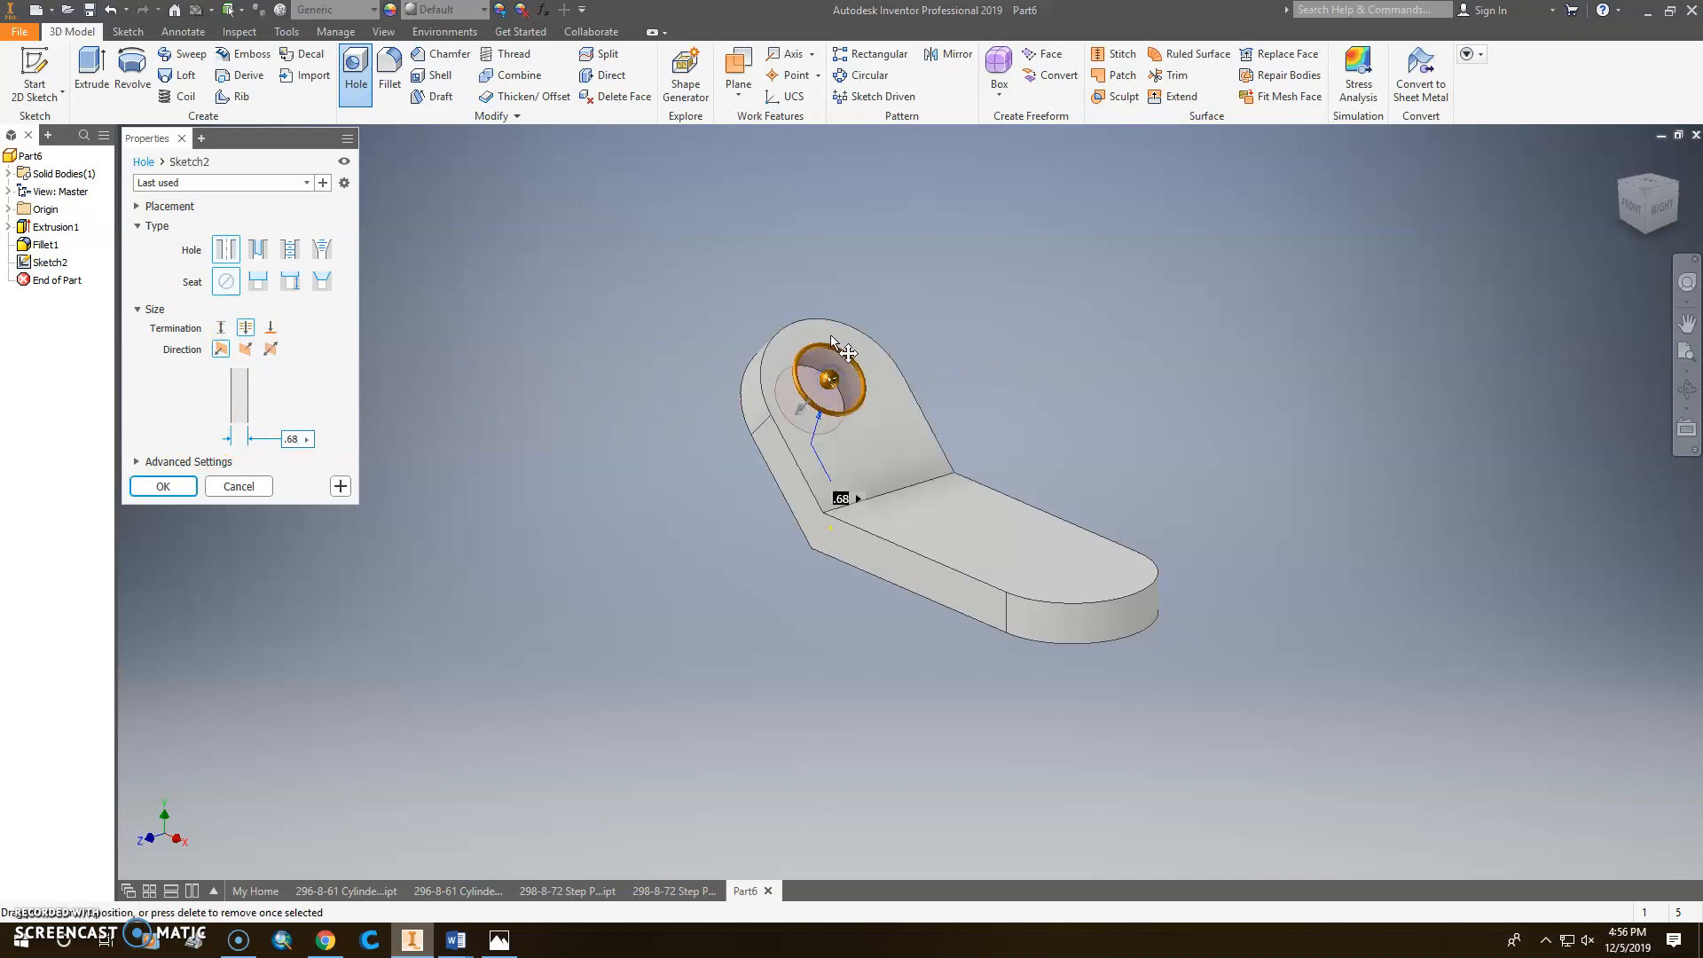
left_click(812, 320)
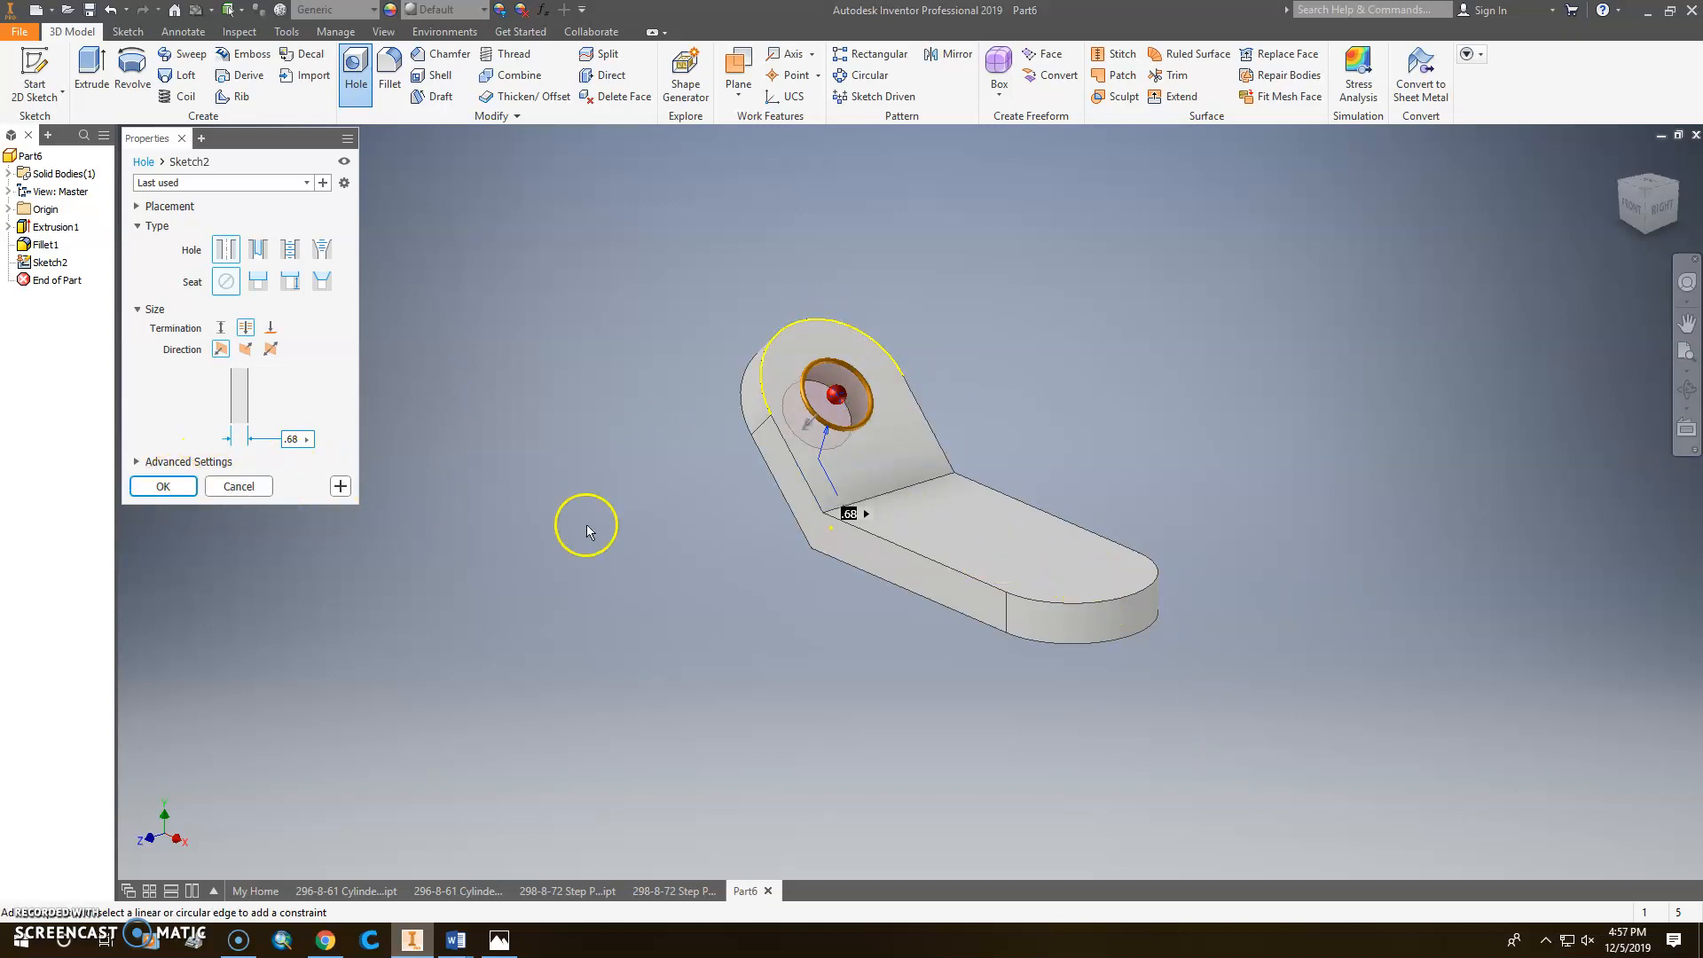
left_click(164, 486)
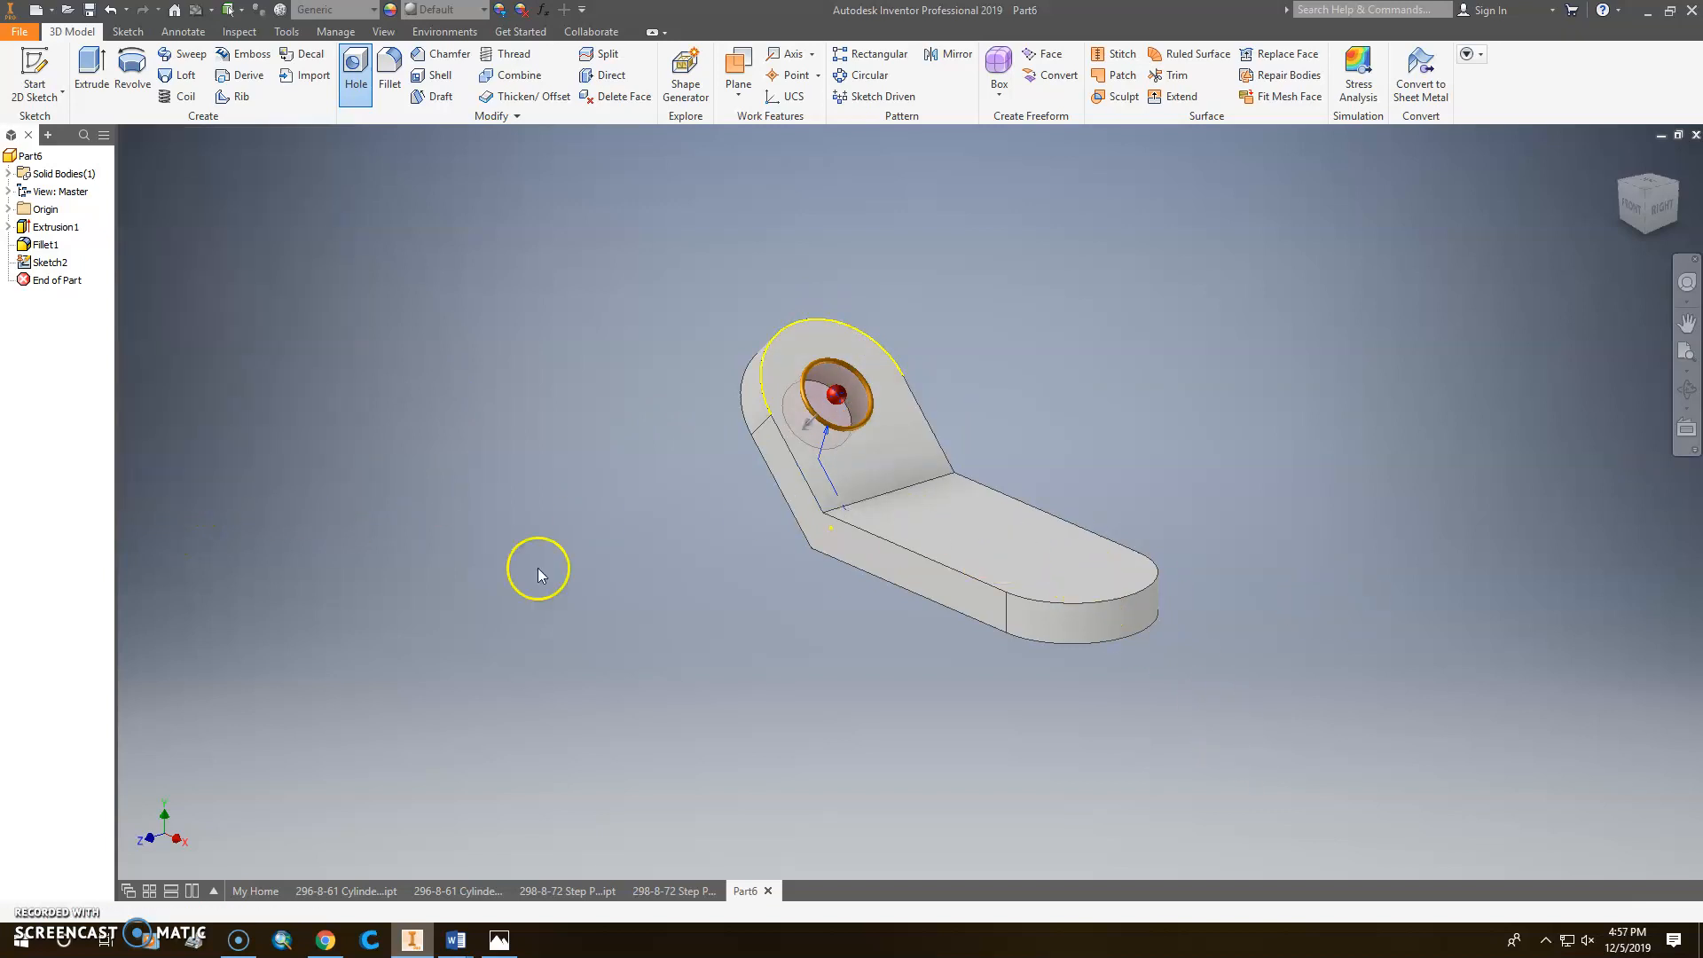
Add a .68 in through hole in the flat leg, concentric with its rounded end.
left_click(351, 89)
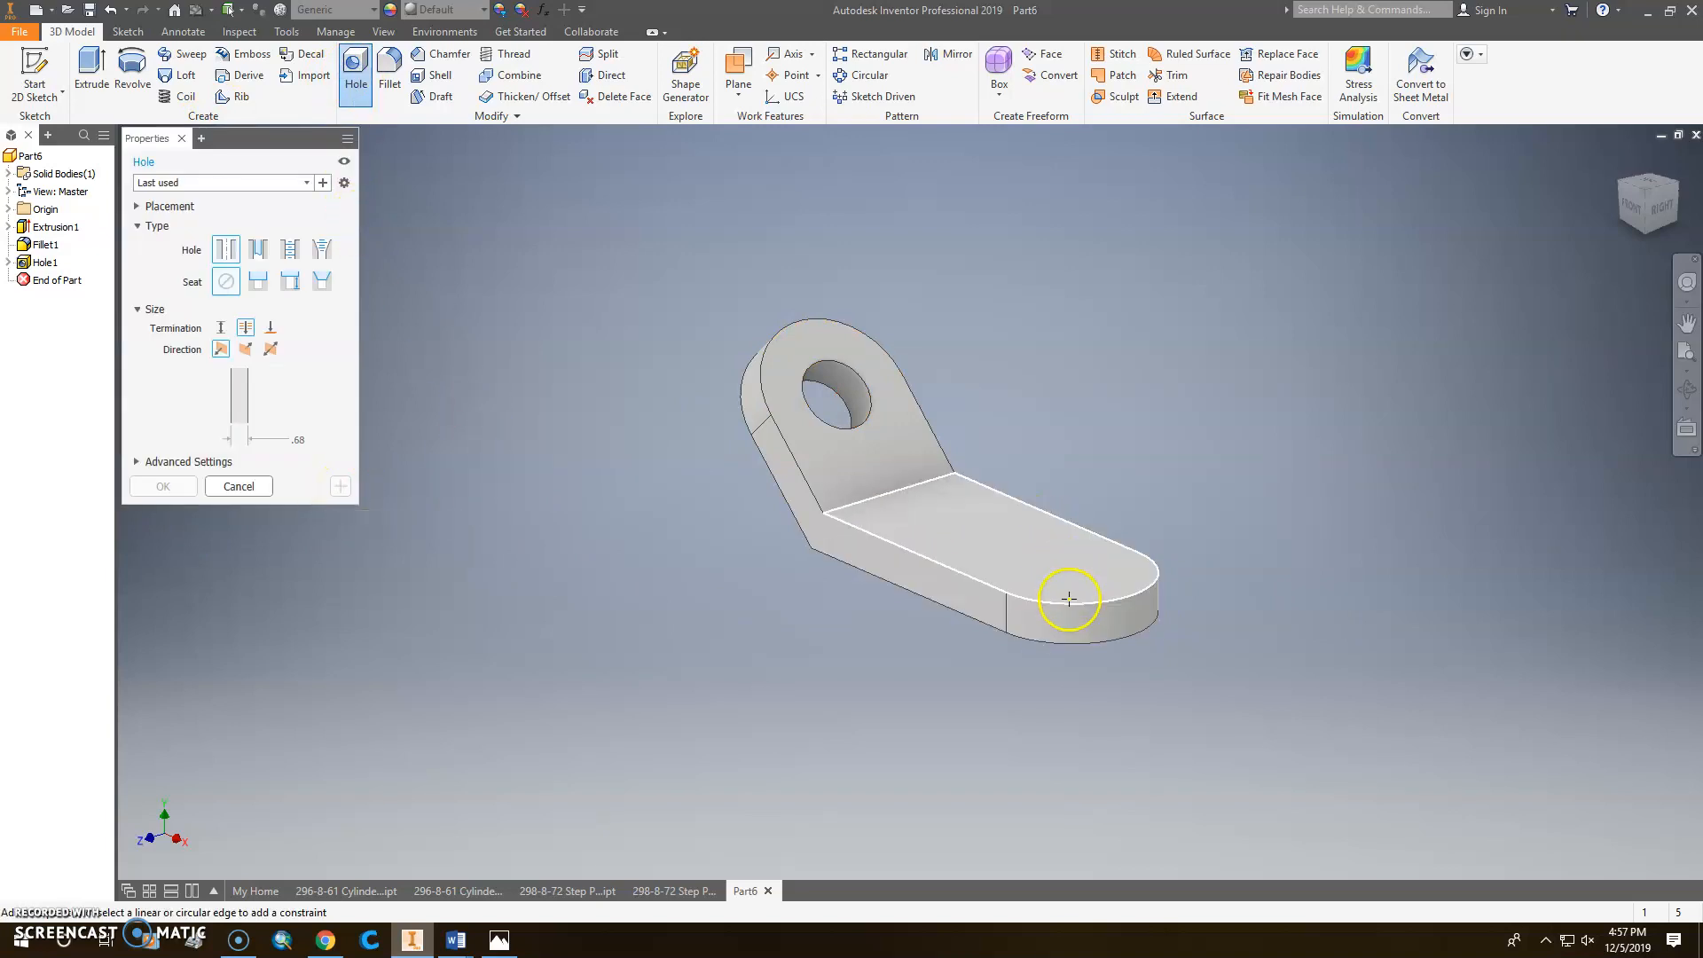
left_click(1078, 569)
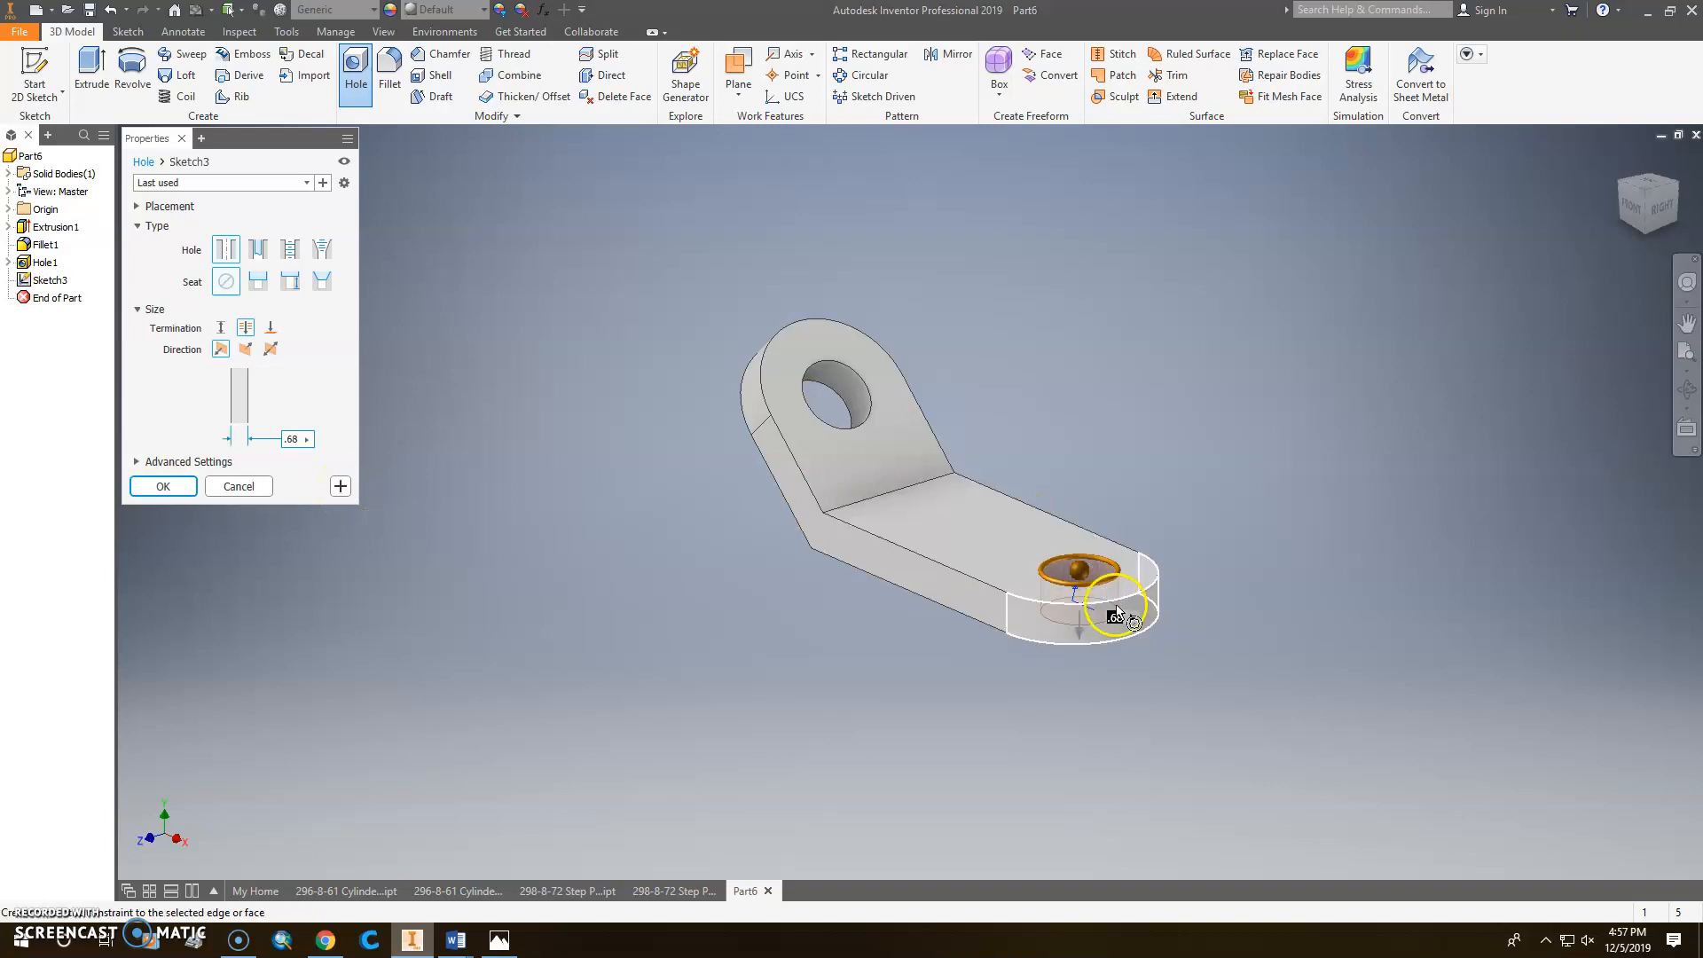
left_click(1128, 601)
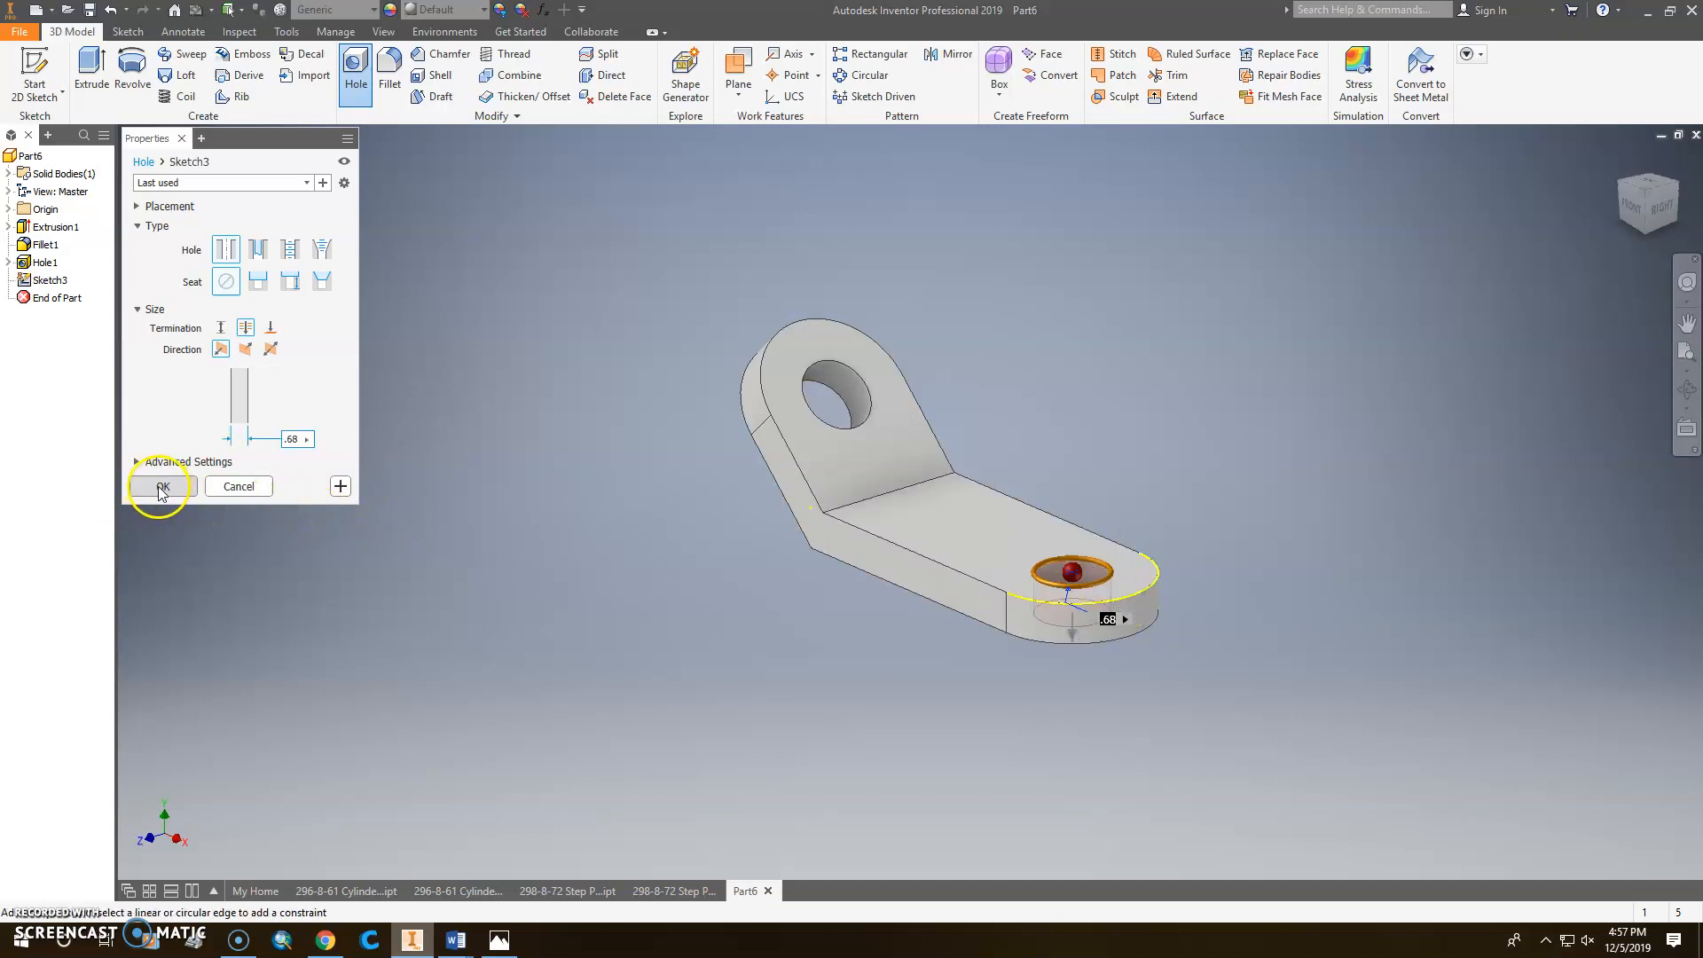
left_click(163, 488)
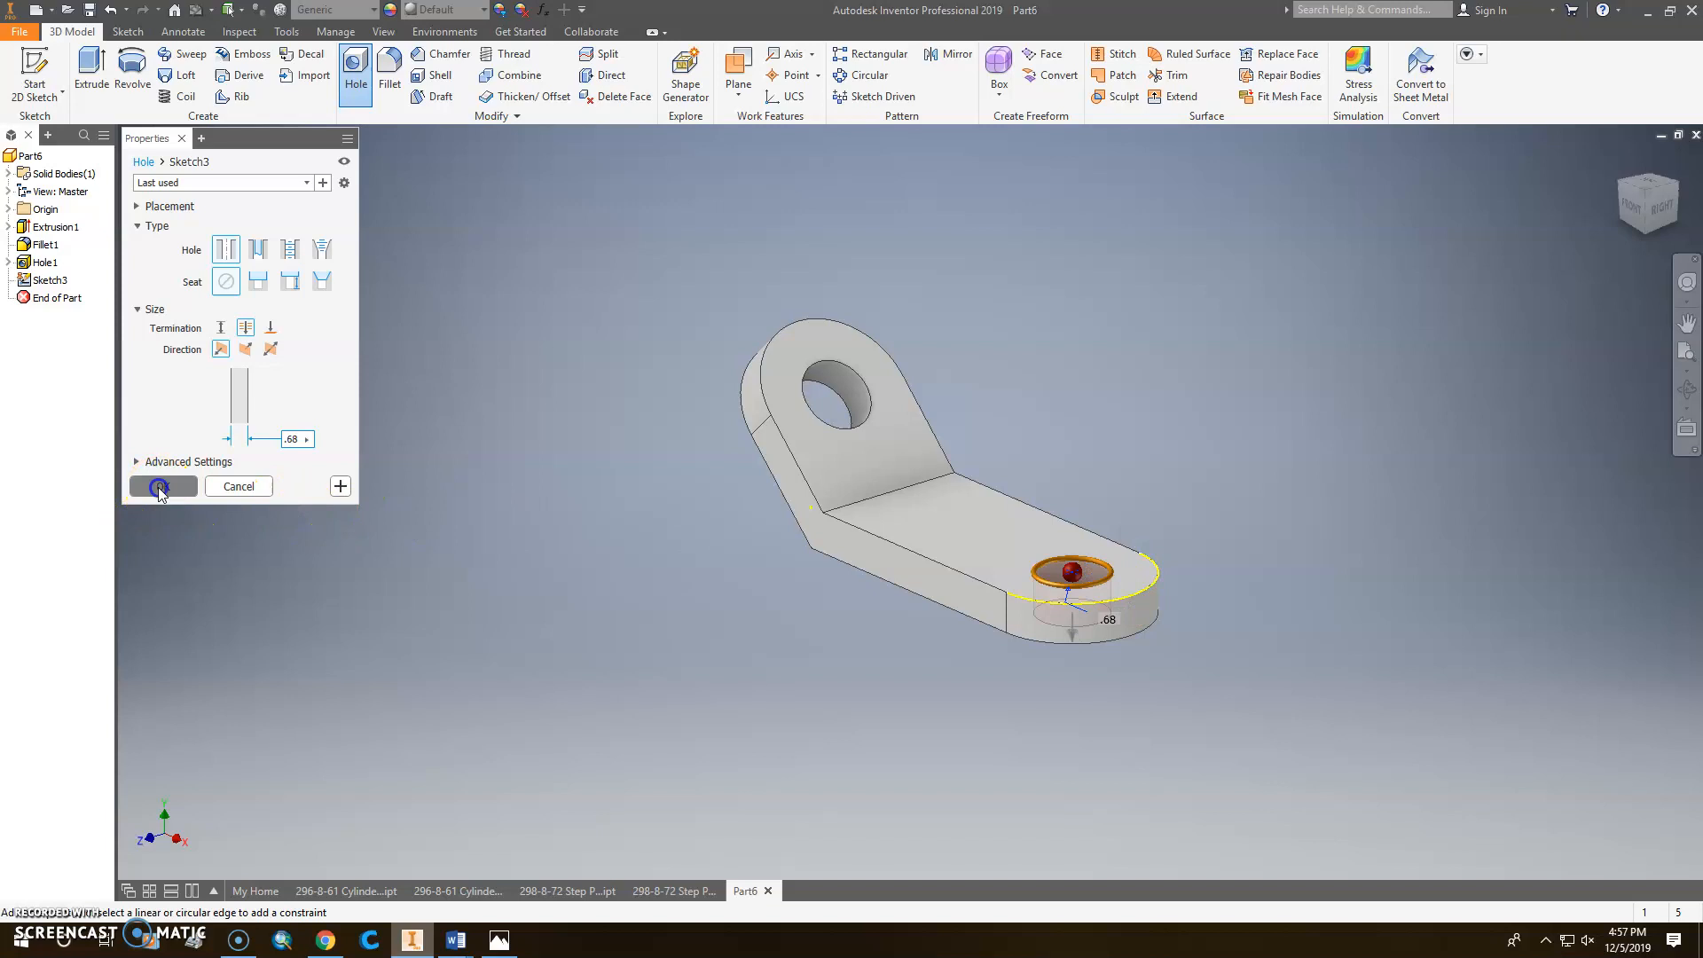
middle_click(612, 481)
middle_click(612, 482)
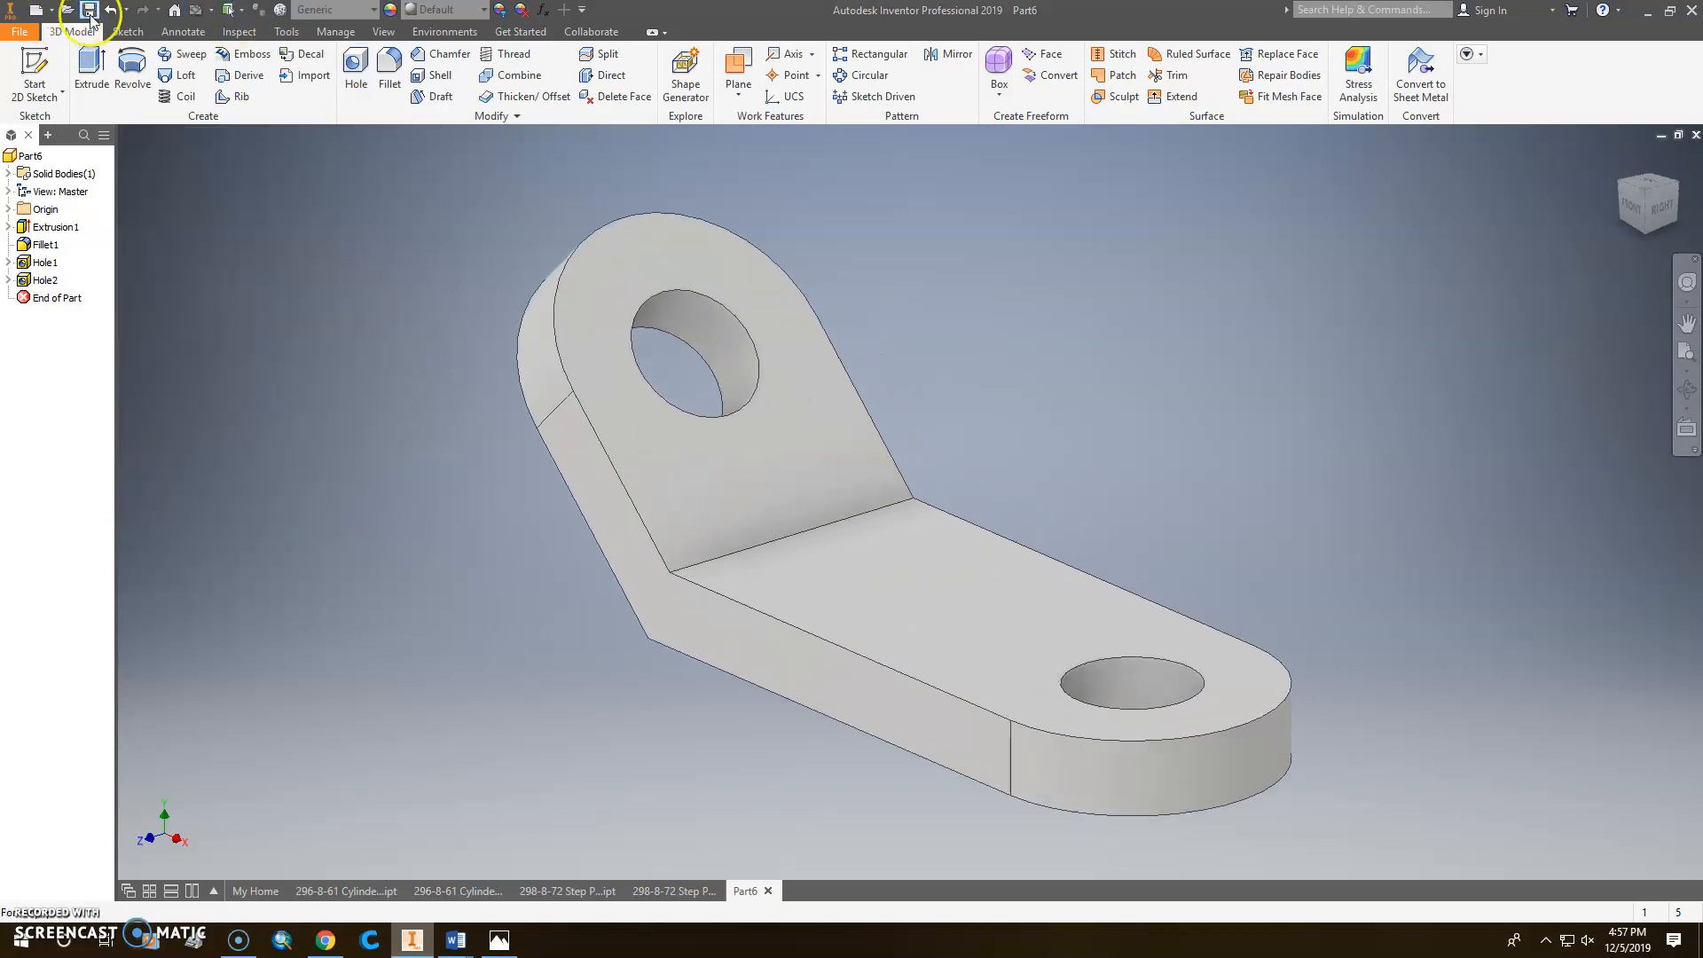
Check the exercise name on the clamp drawing and save the part in the current folder as 245-7-4 Clamp.
left_click(90, 10)
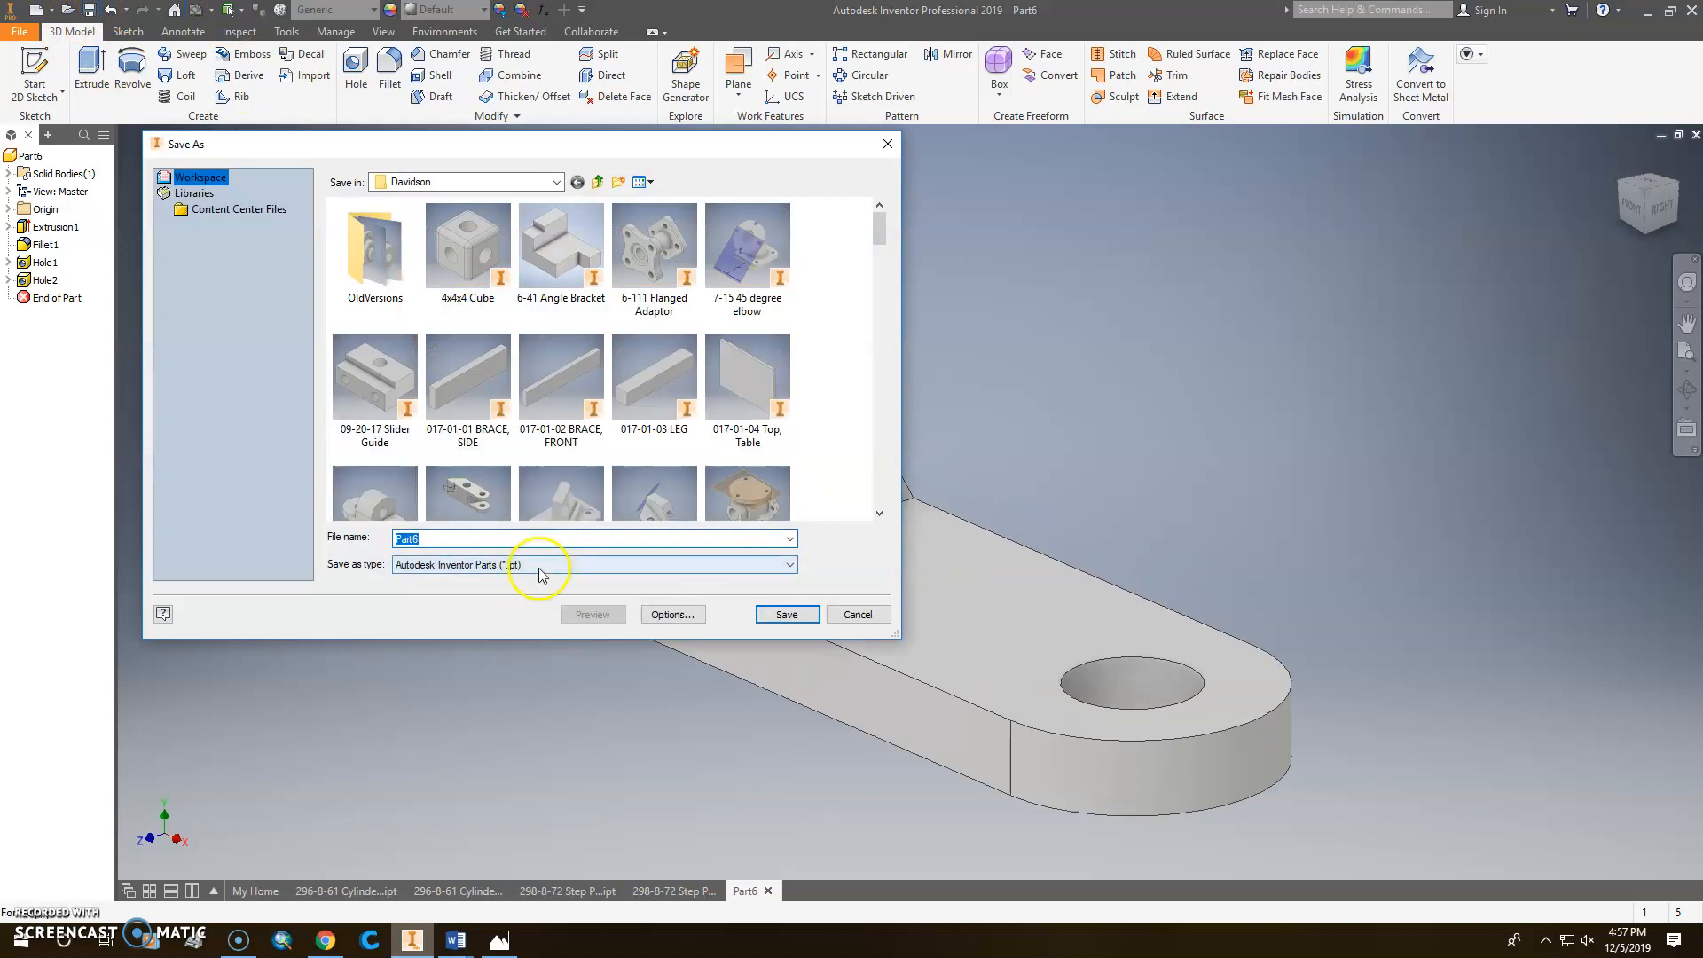
left_click(500, 940)
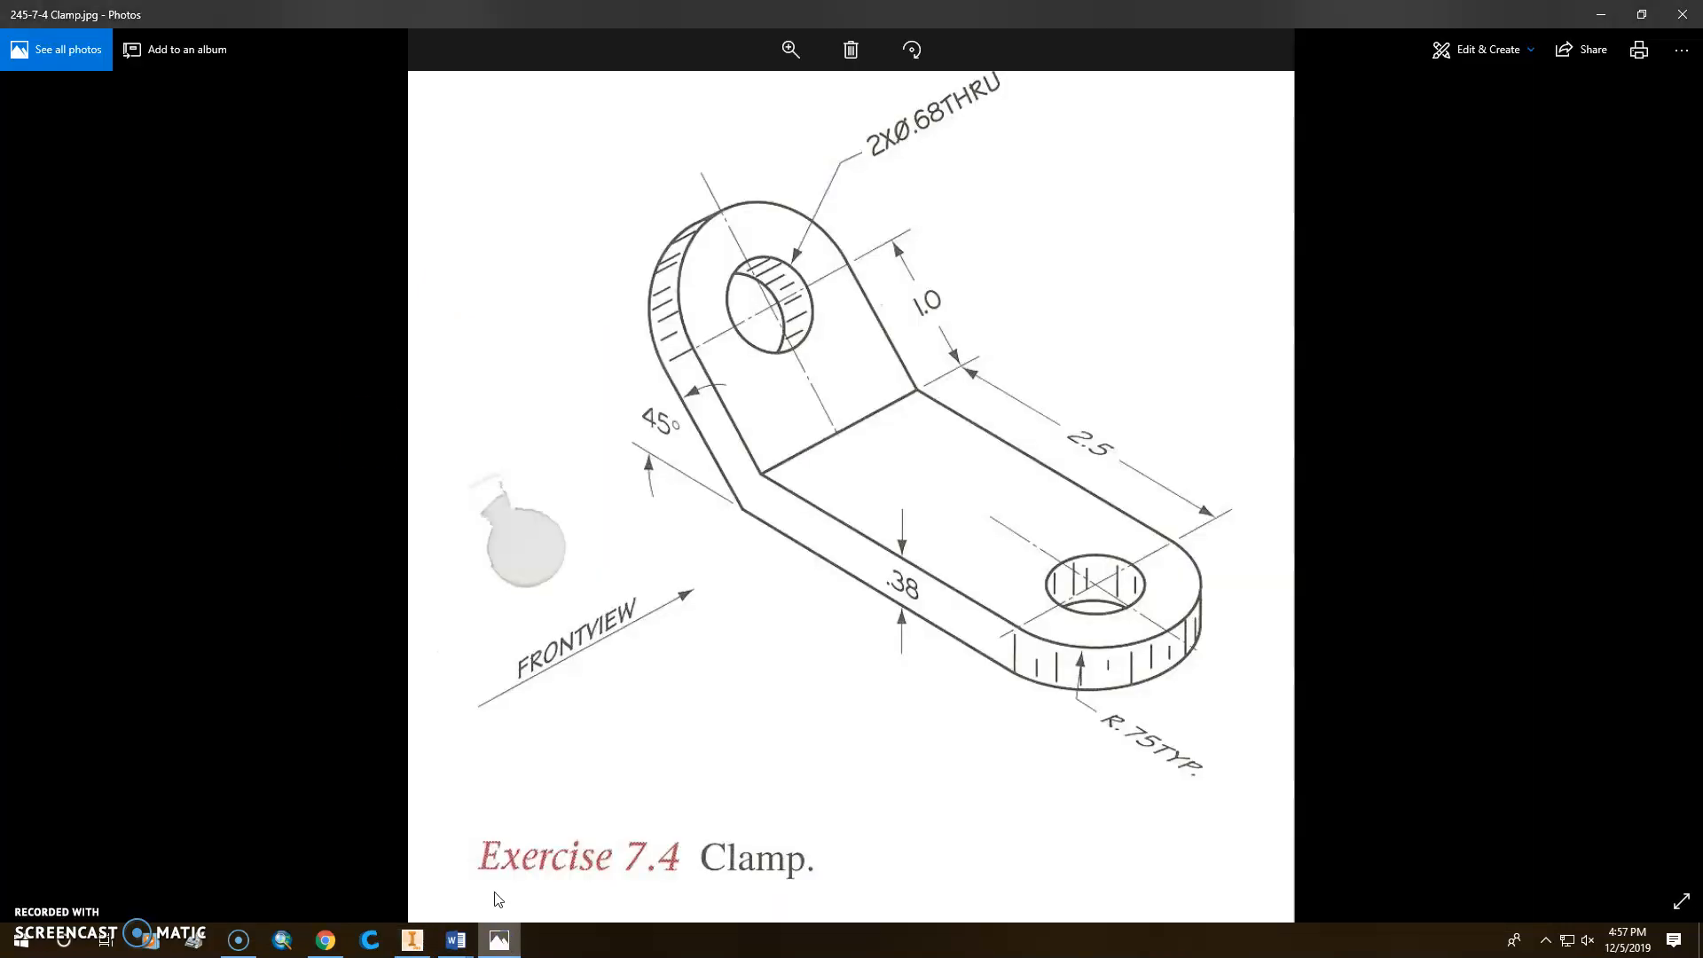
left_click(1601, 15)
type("245-7-4 Clamp")
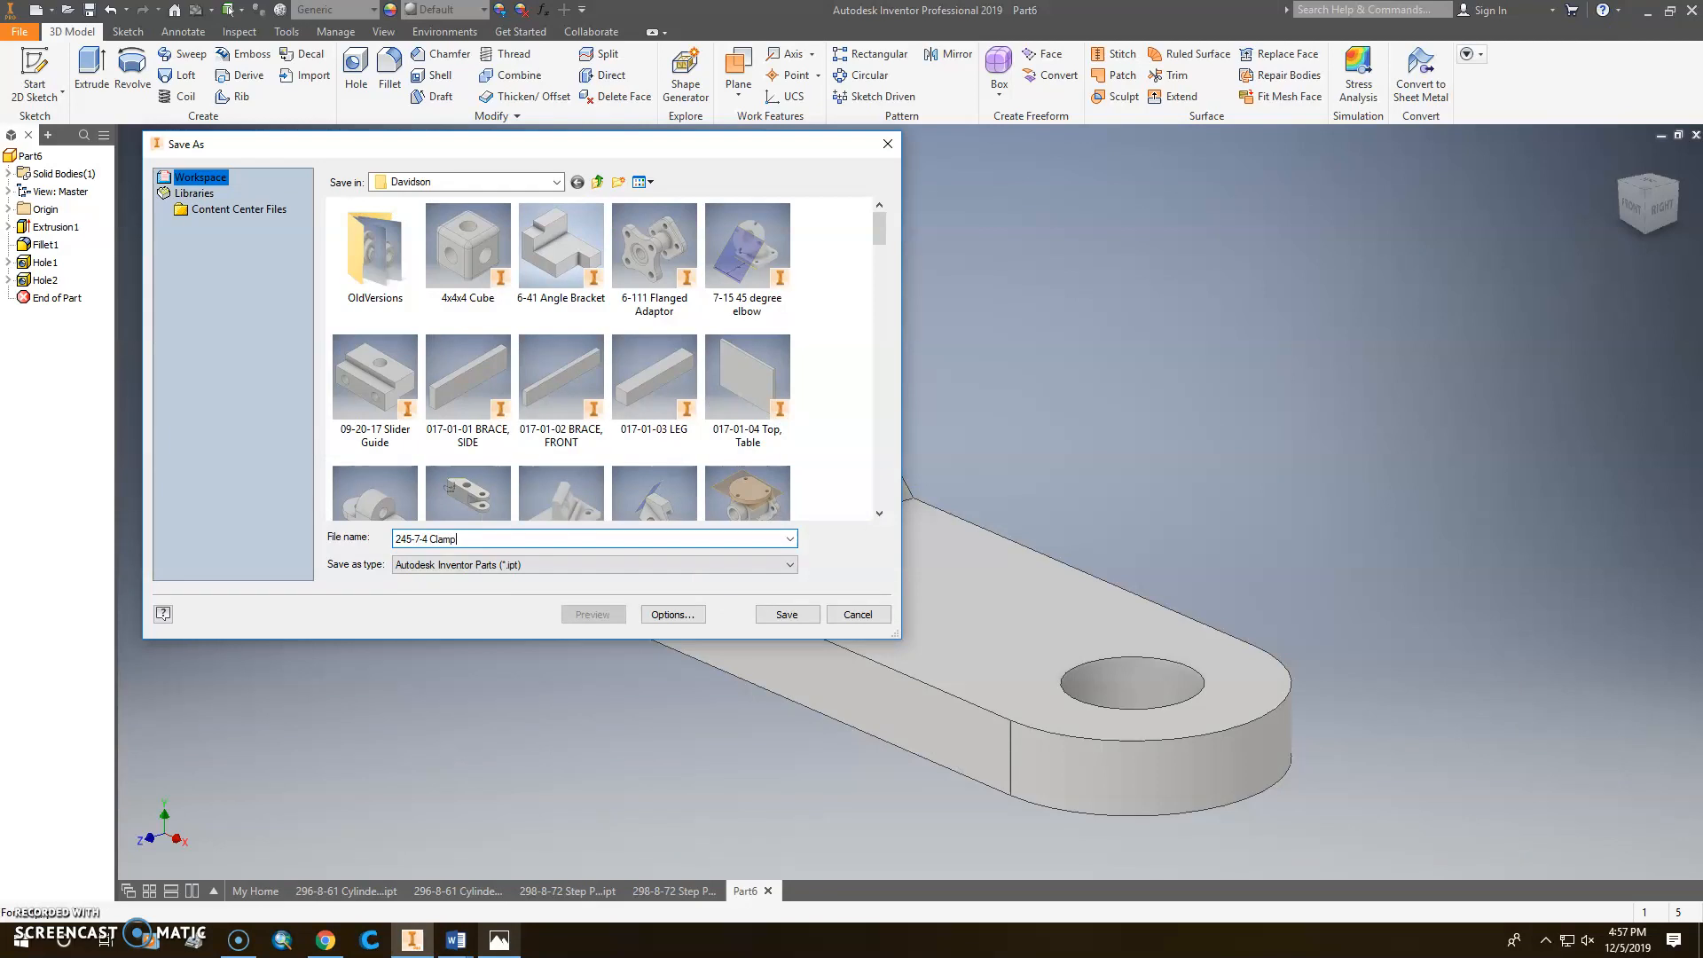
left_click(786, 614)
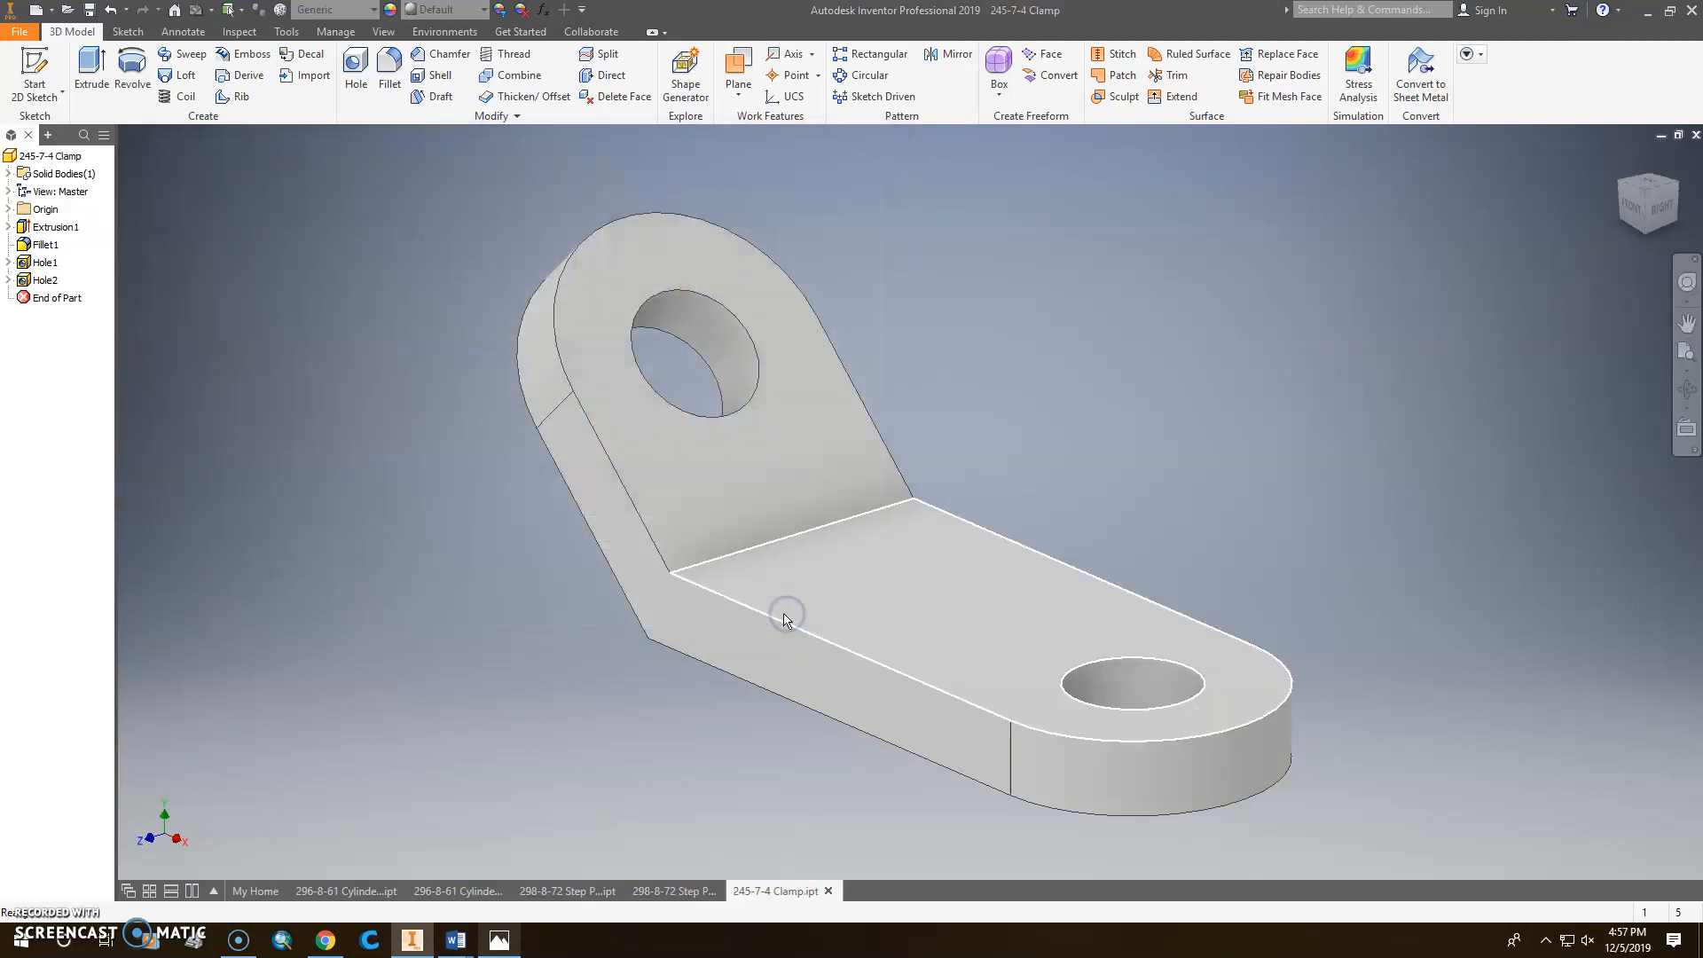